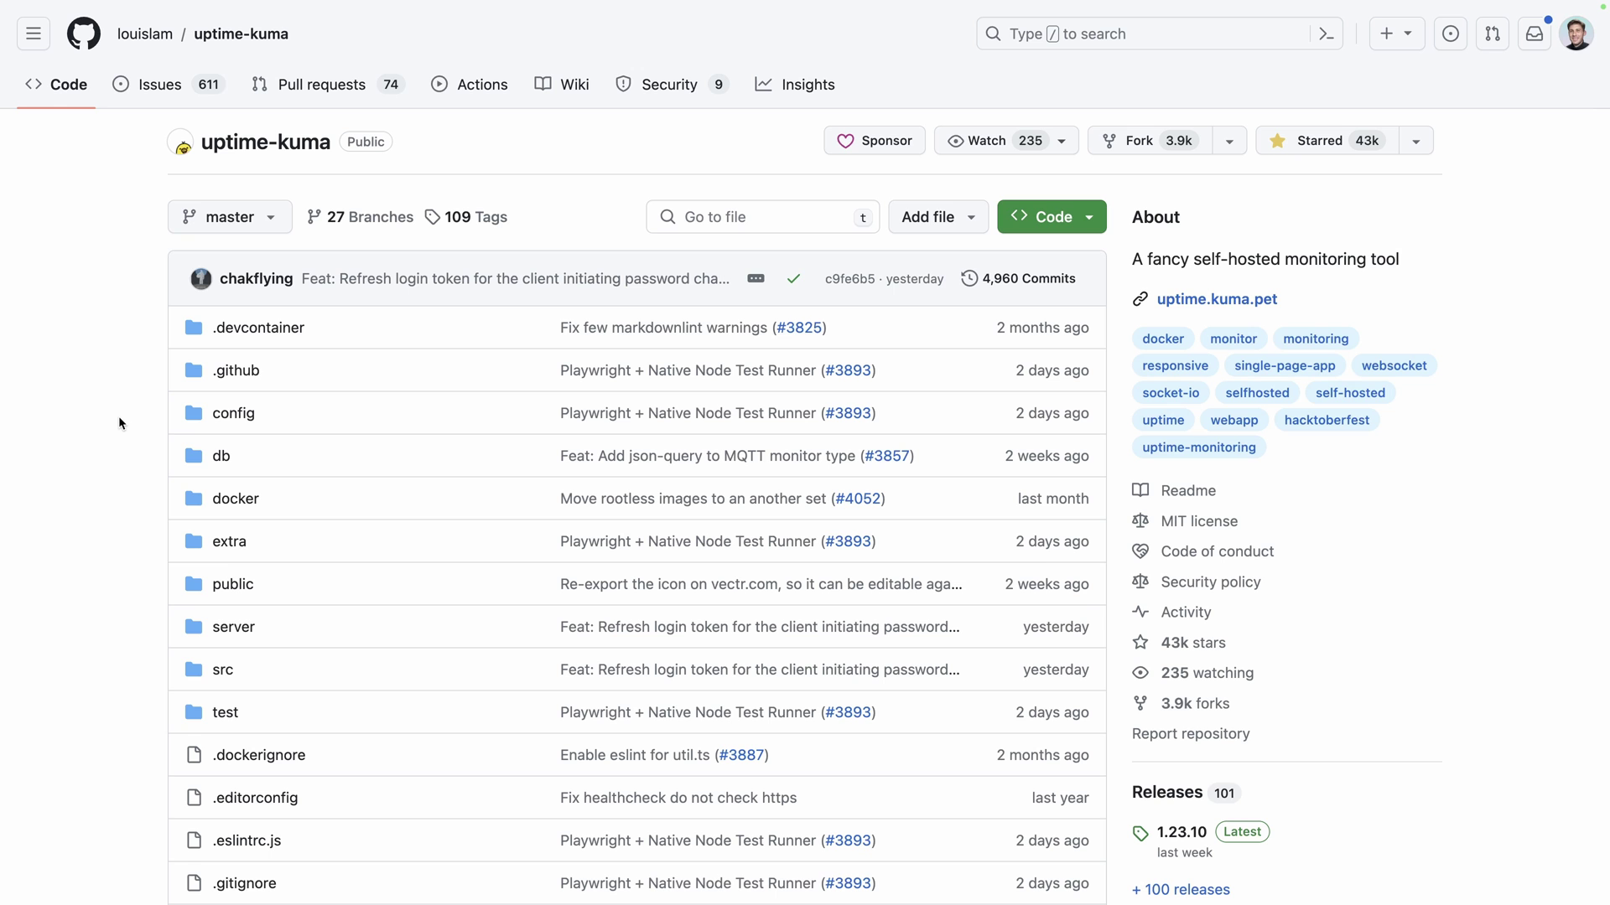
# Scroll through the uptime-kuma README on GitHub down to its sponsors section
pyautogui.scroll(-15, 118, 415)
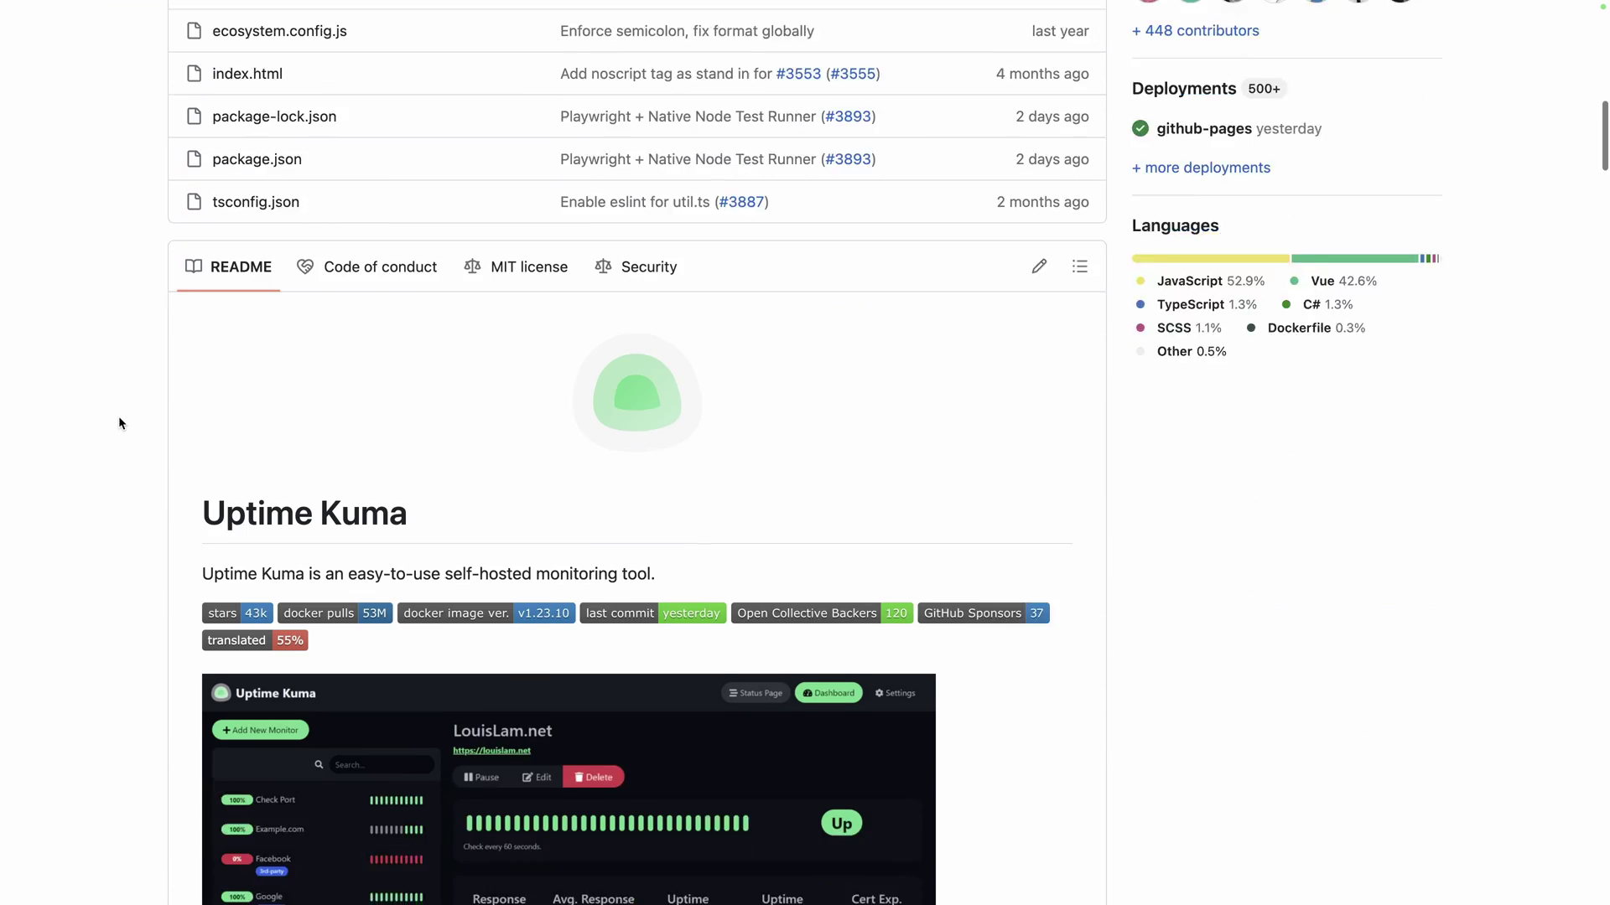
pyautogui.scroll(-3, 118, 417)
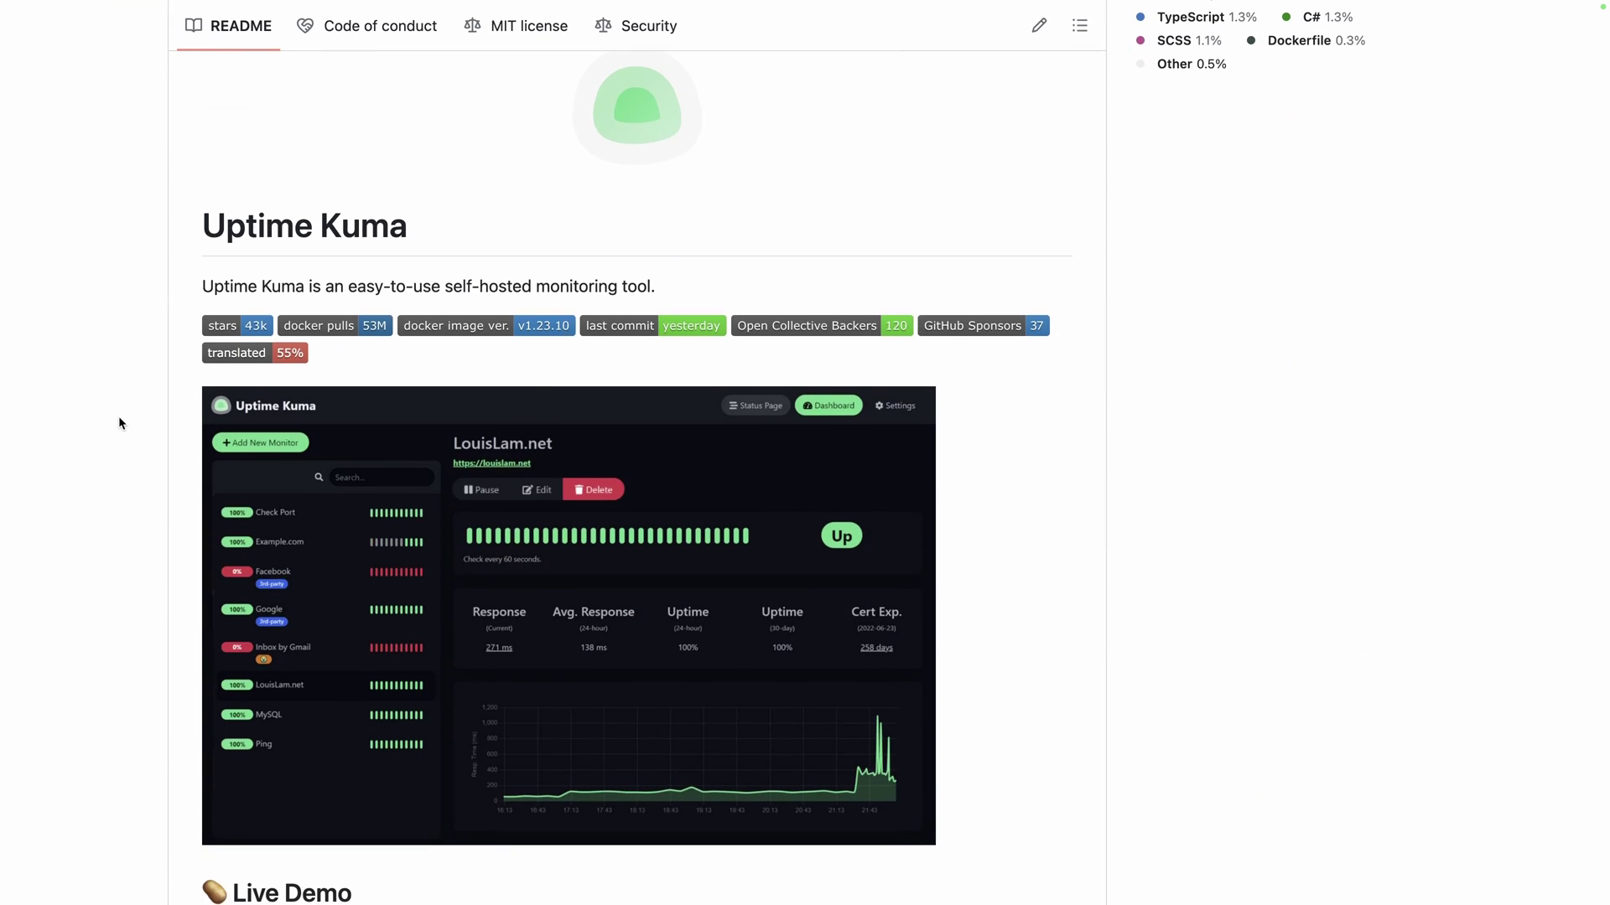
pyautogui.scroll(1, 118, 415)
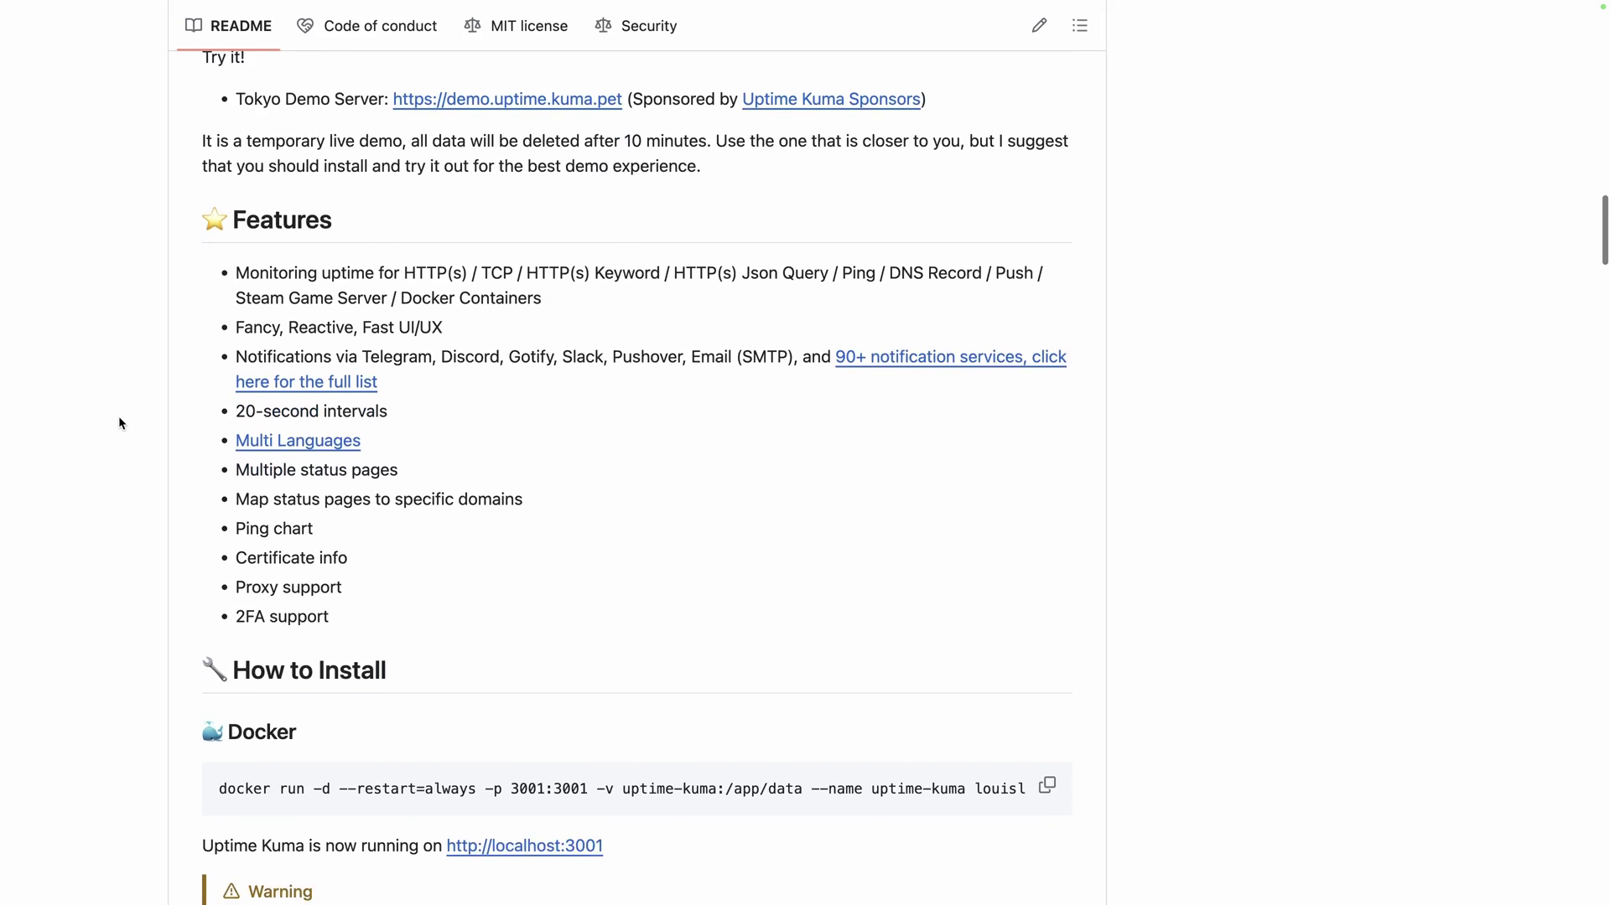
pyautogui.scroll(-10, 119, 419)
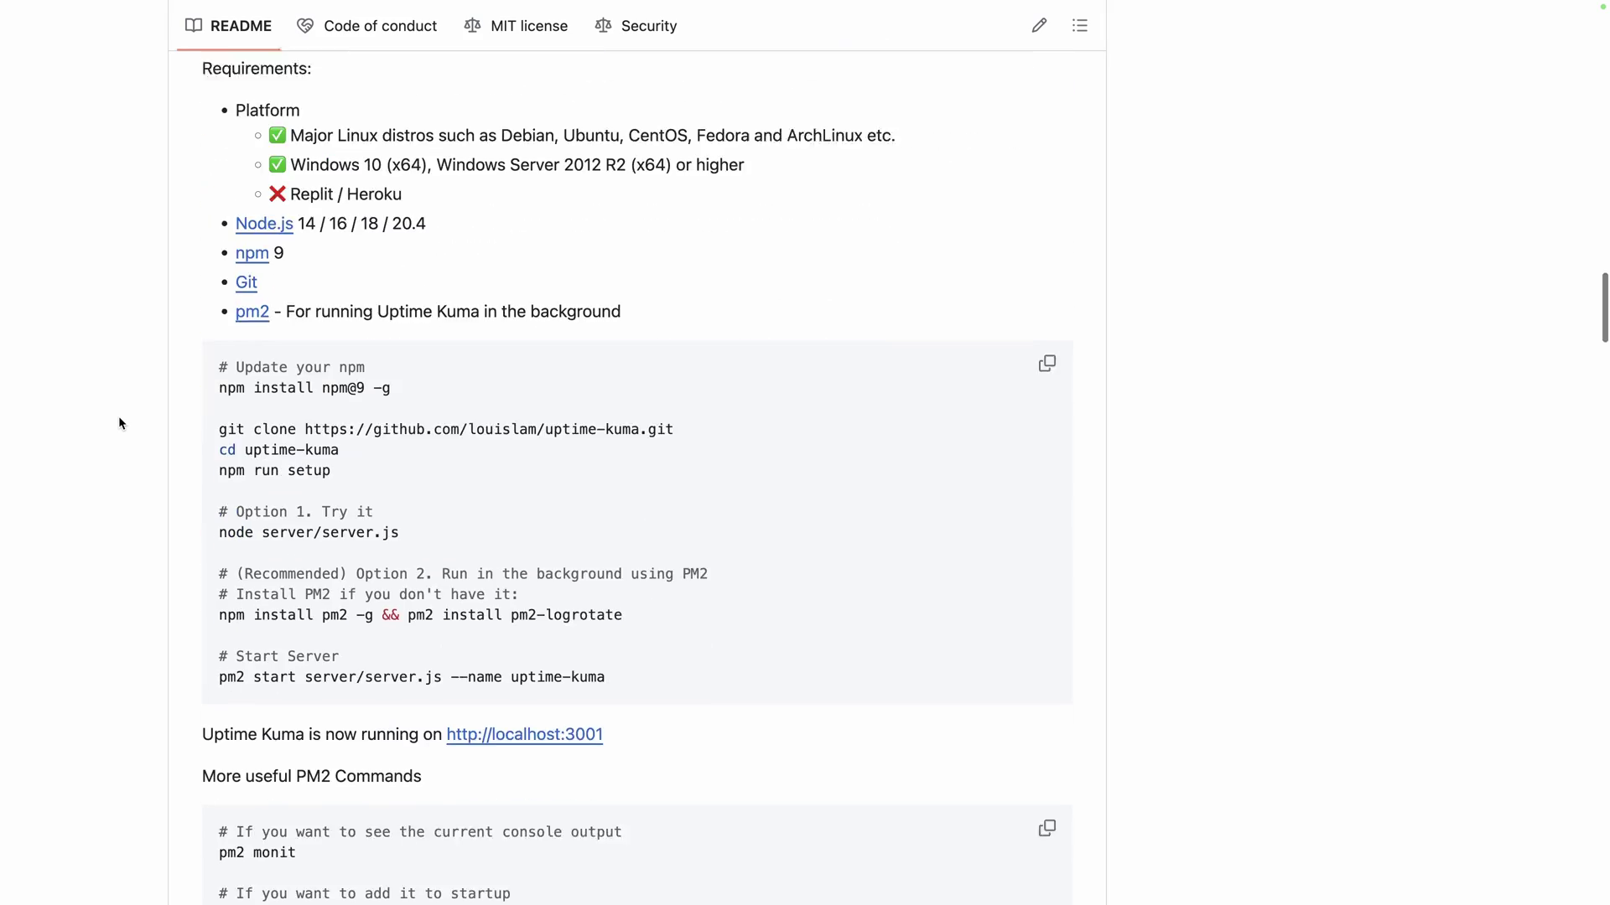
pyautogui.scroll(-11, 119, 418)
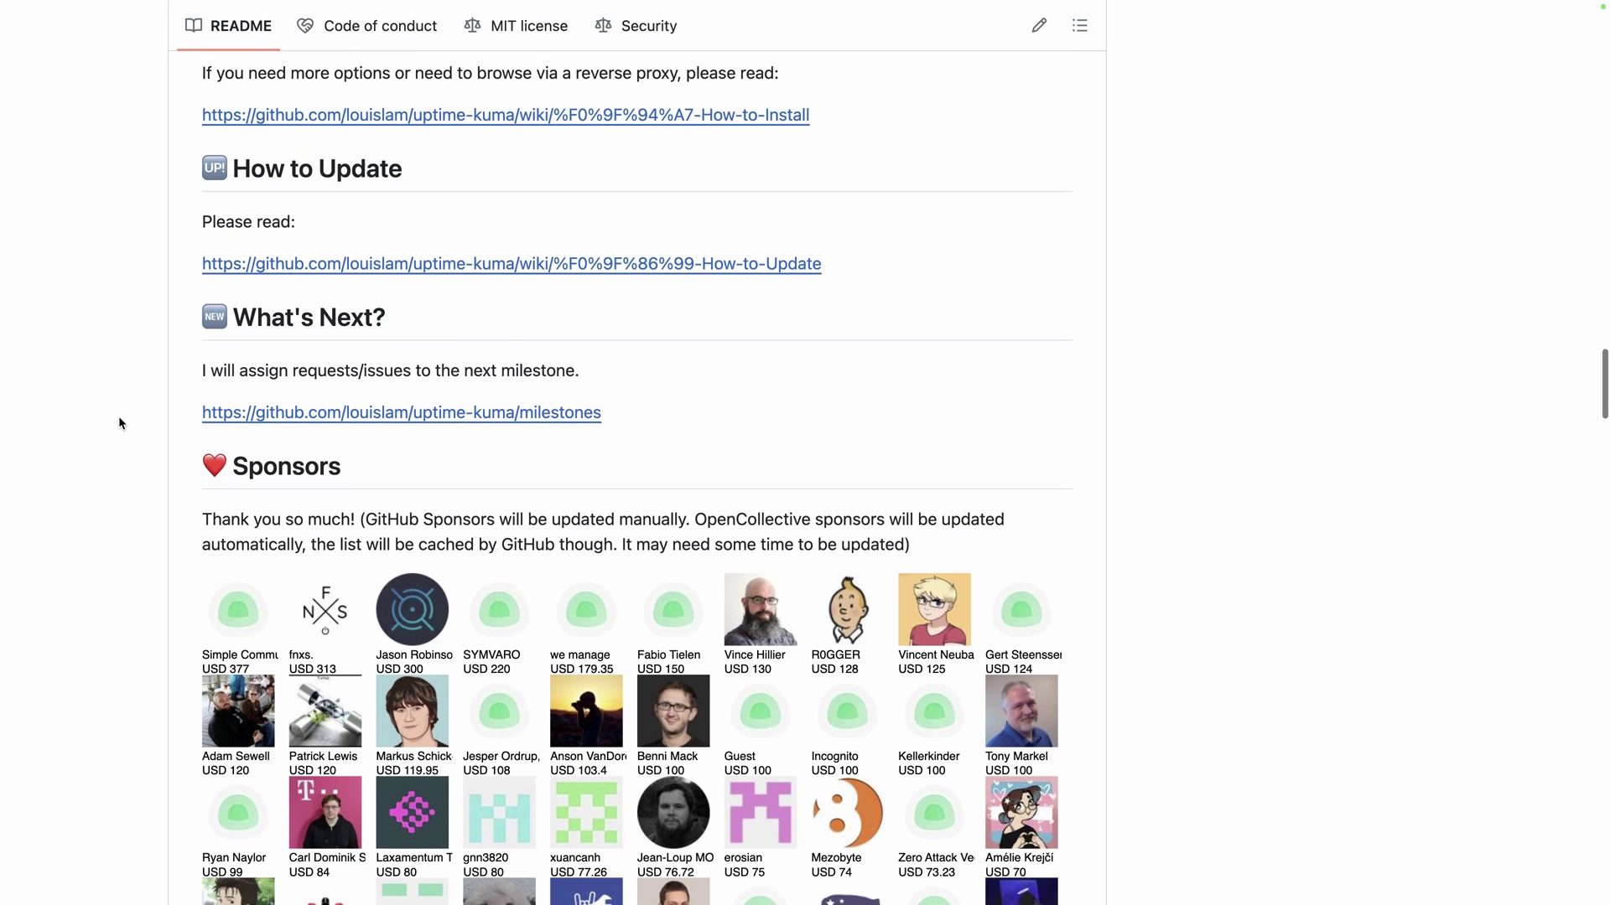
pyautogui.scroll(-12, 119, 423)
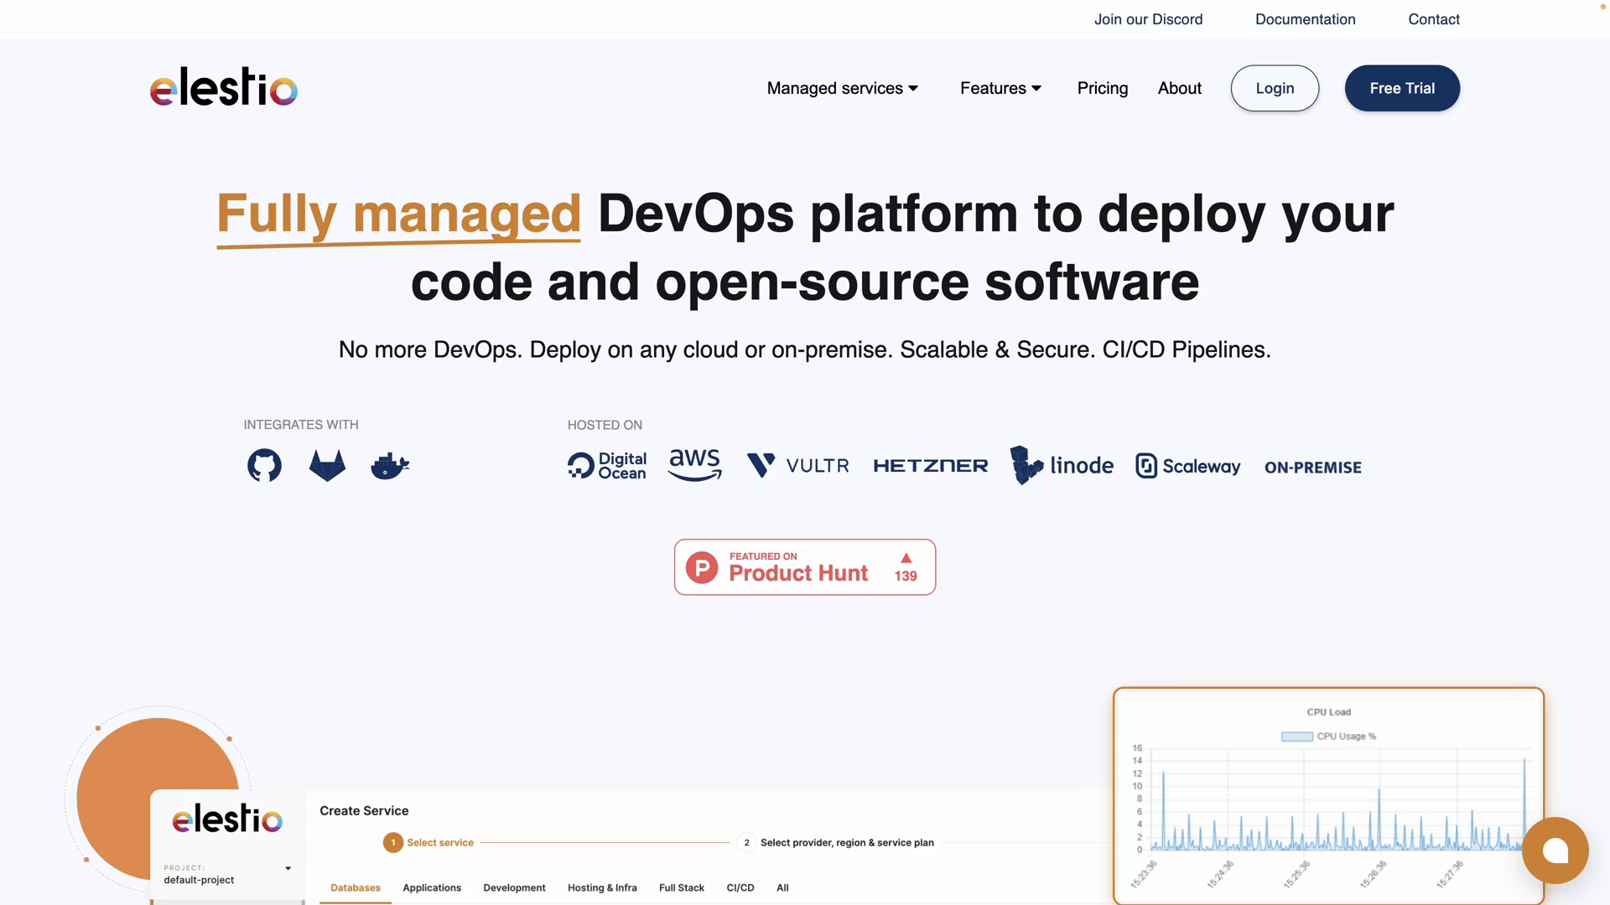
# Log in to Elestio and choose Uptime-kuma as the first service, keeping Hetzner Falkenstein SMALL-1C-2G
pyautogui.click(1272, 92)
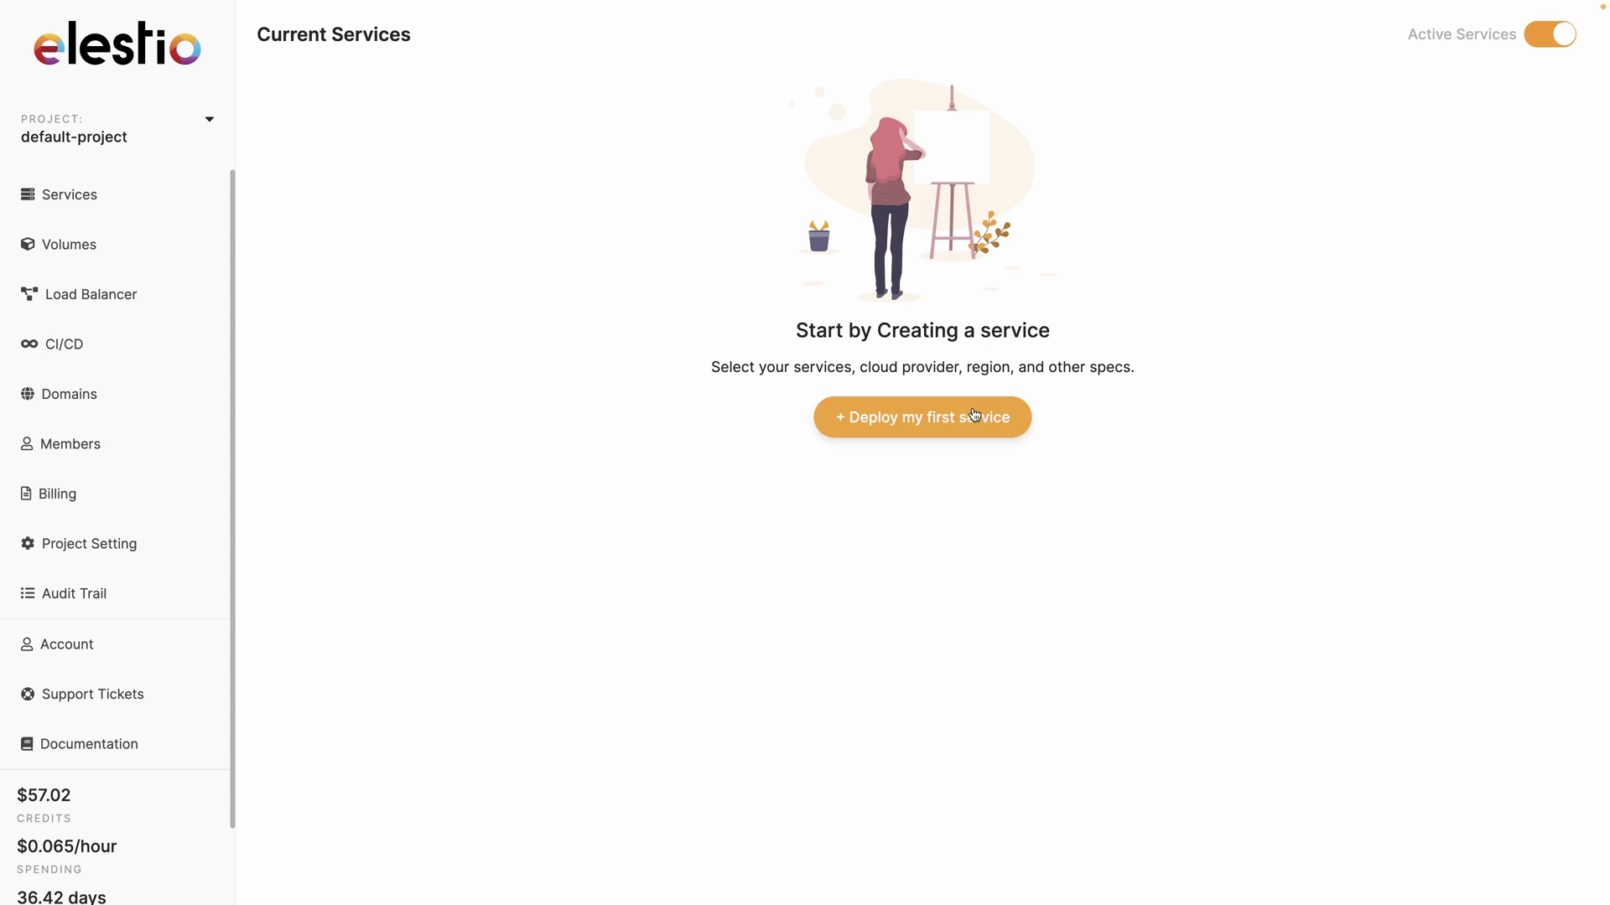
pyautogui.click(974, 416)
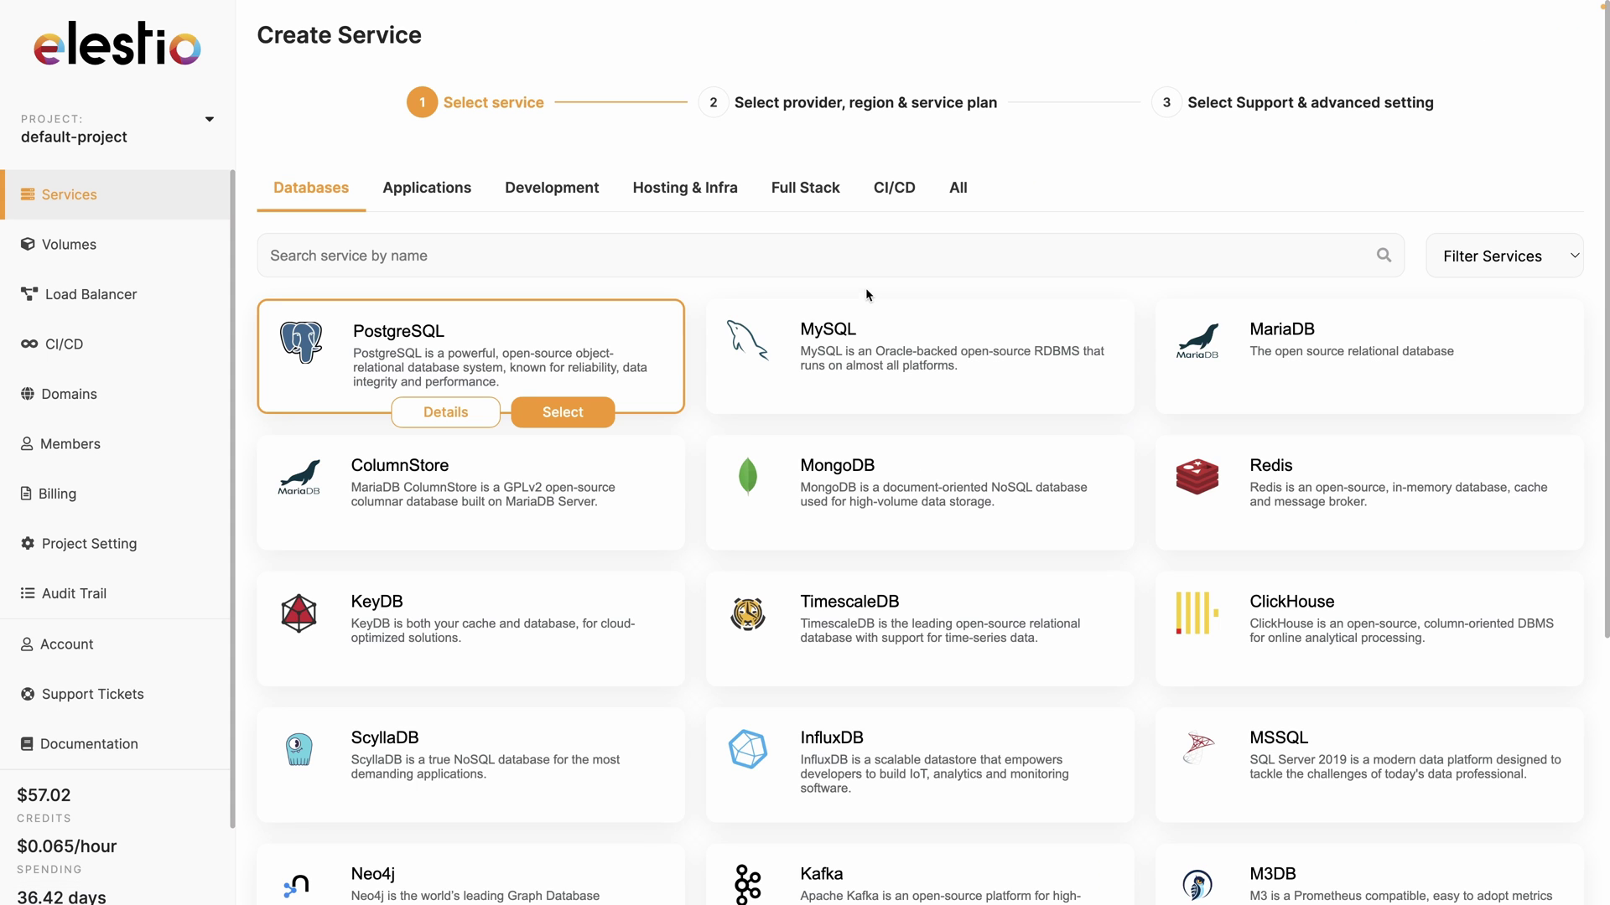
pyautogui.click(874, 263)
pyautogui.write('upti')
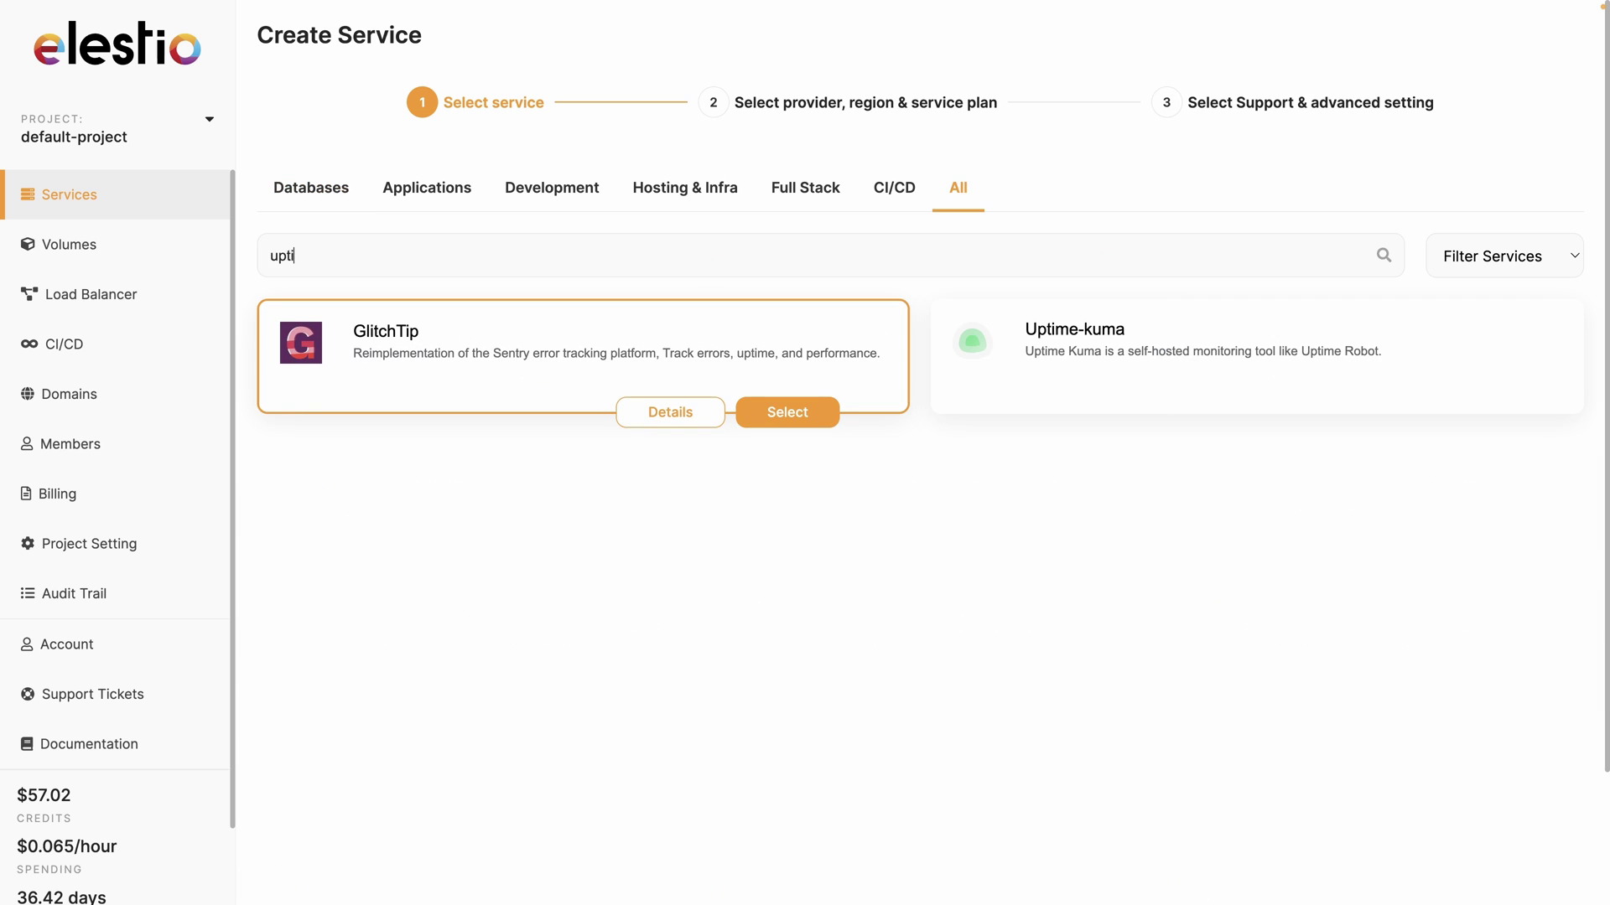
pyautogui.moveTo(1387, 366)
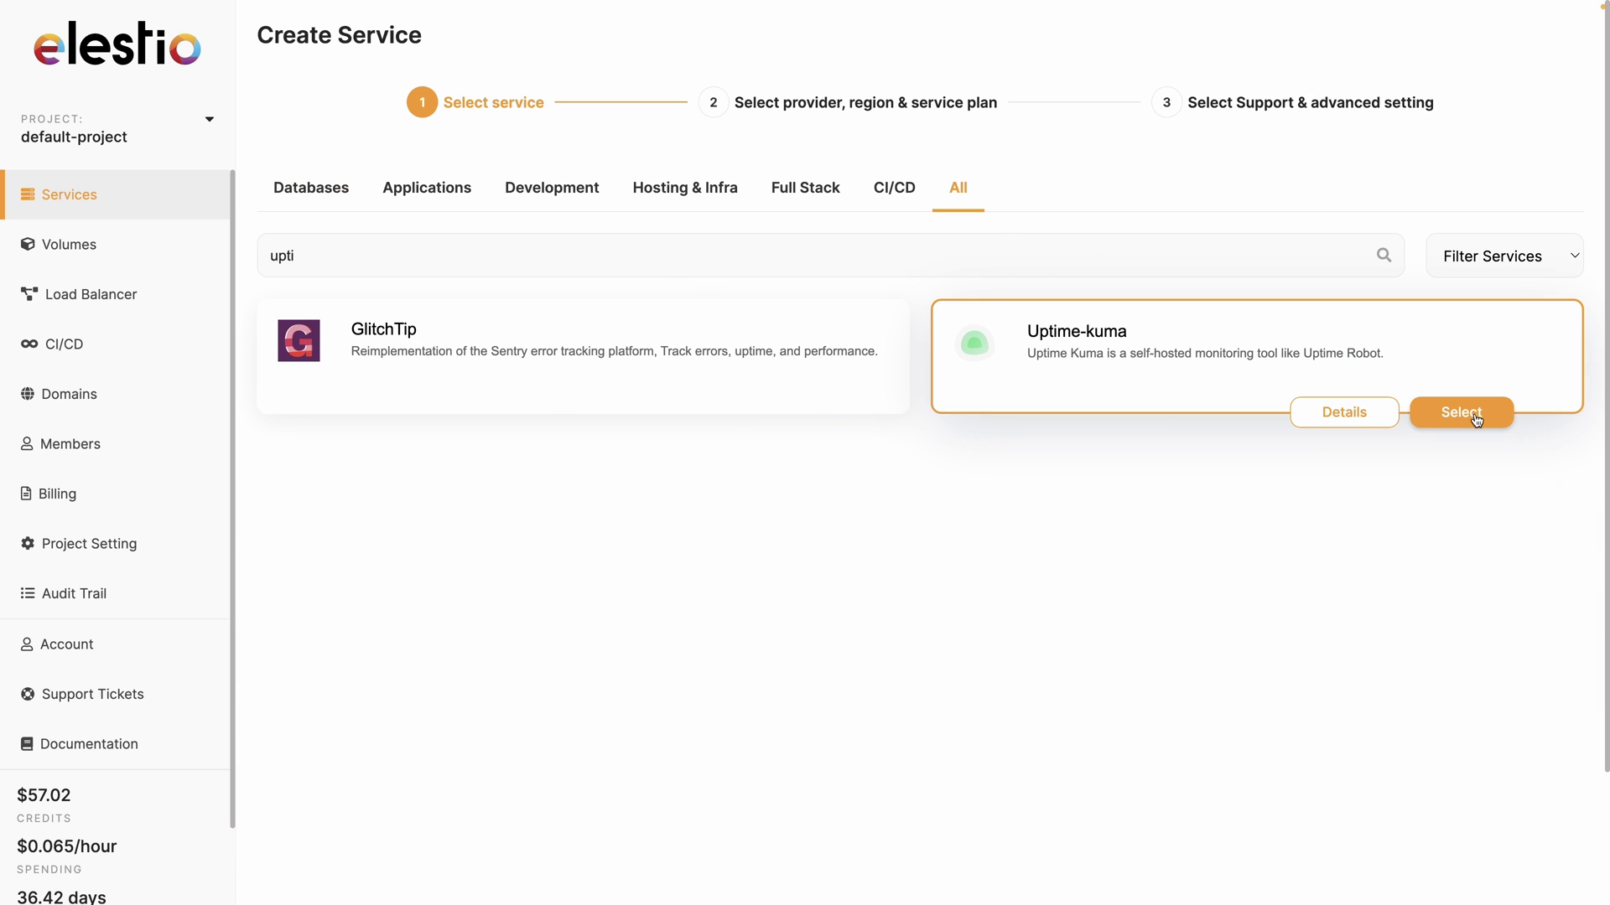
pyautogui.click(1467, 412)
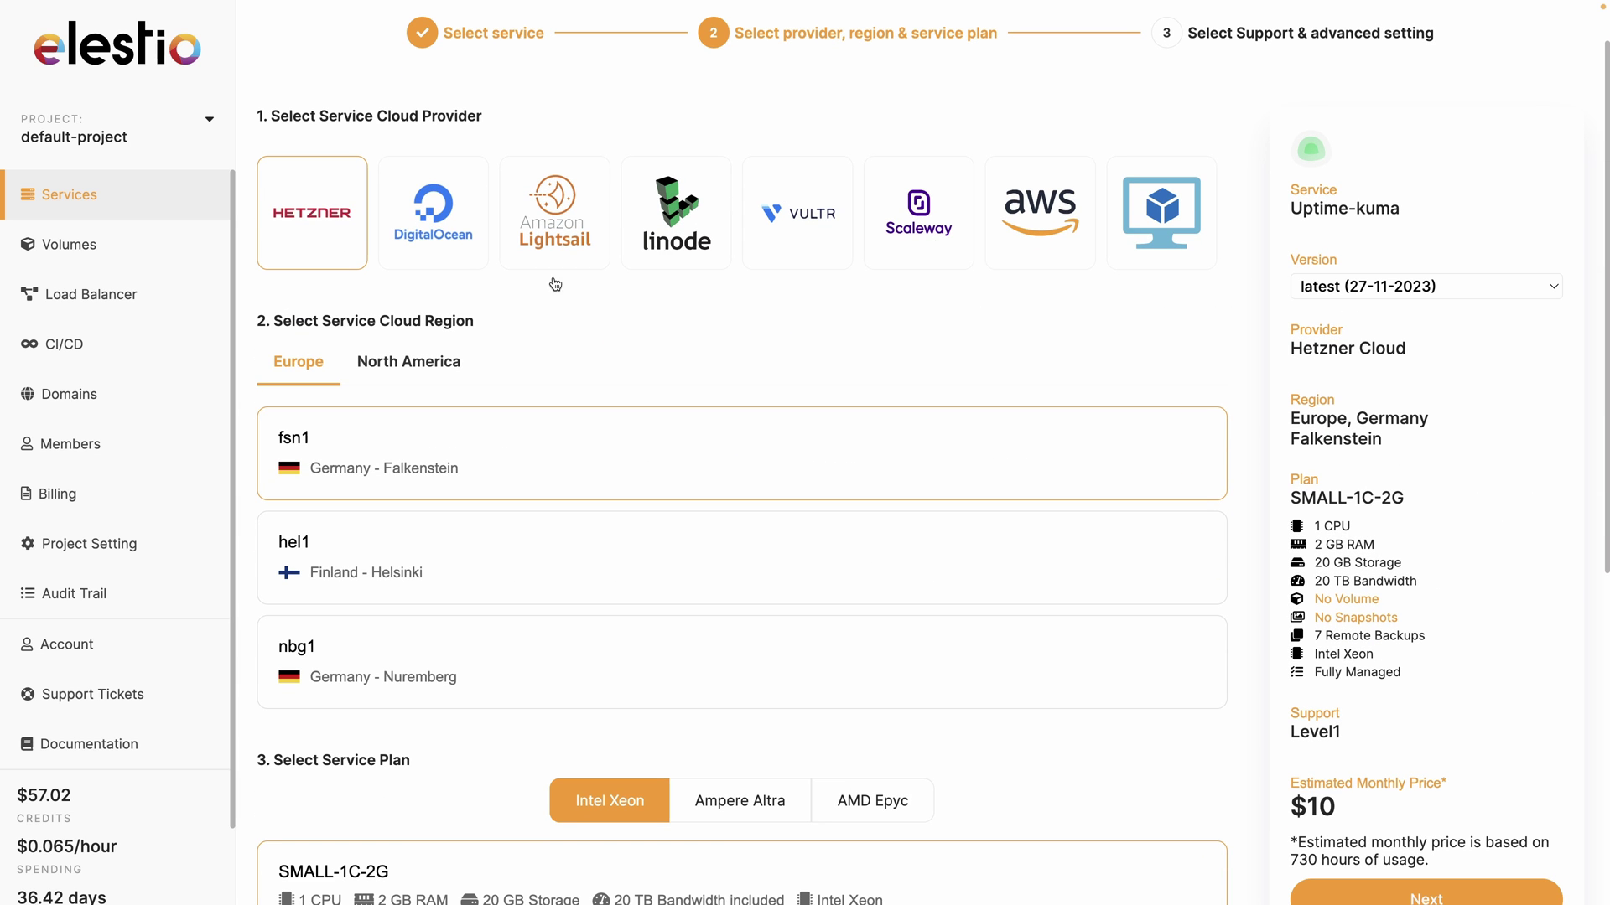
pyautogui.scroll(-3, 367, 558)
pyautogui.scroll(-4, 366, 551)
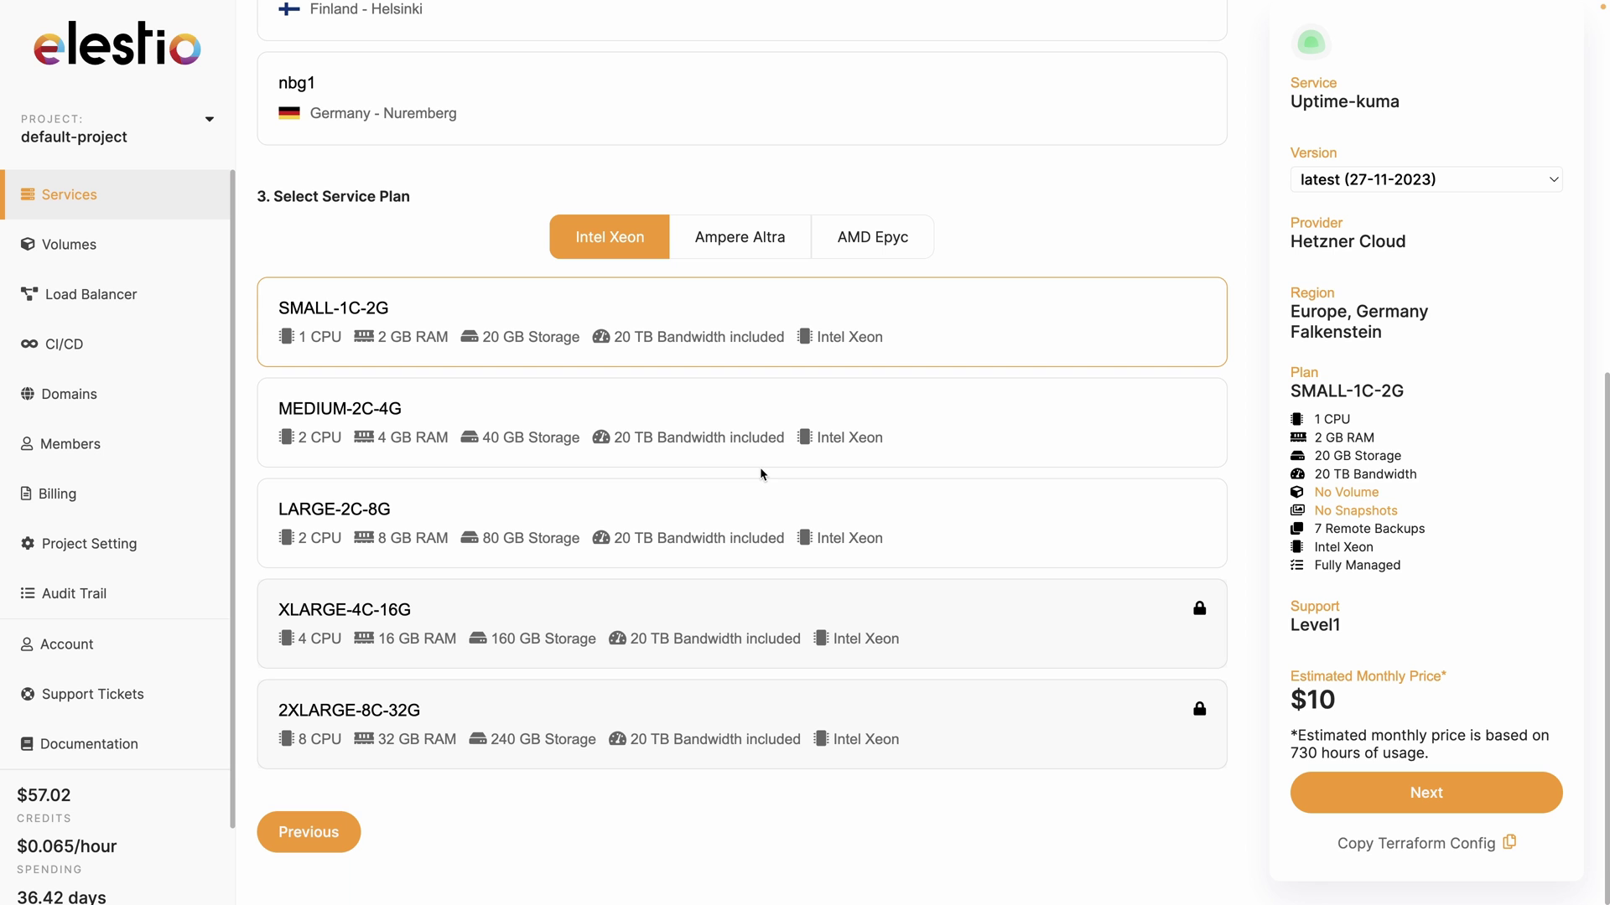
# Create the Uptime-kuma service with Level 1 support
pyautogui.click(1426, 793)
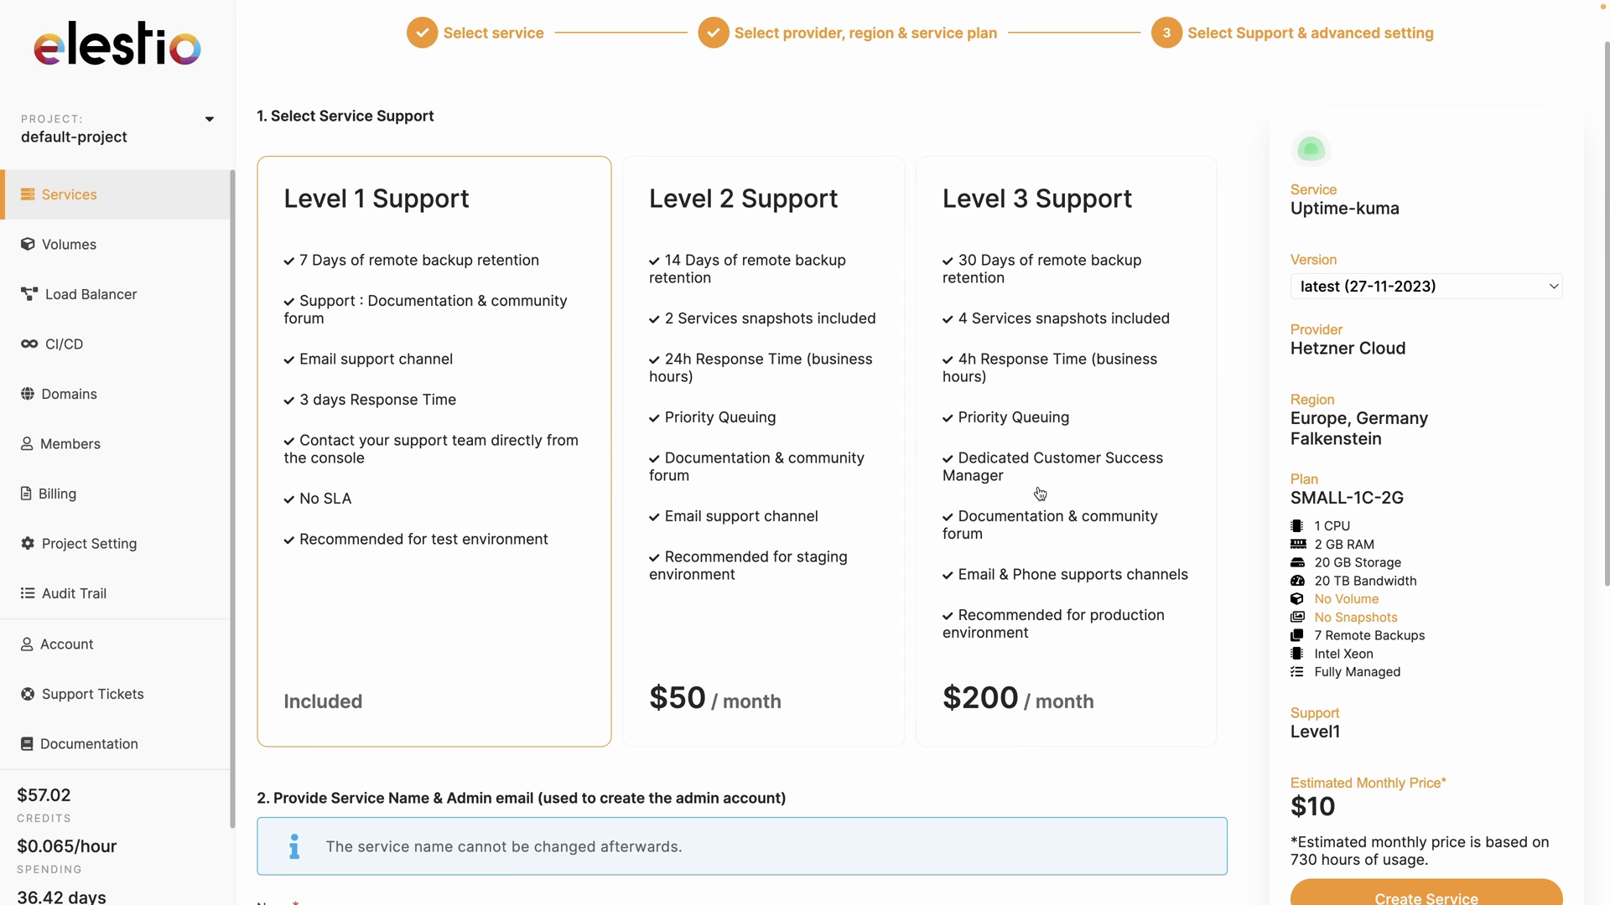
pyautogui.scroll(-5, 400, 405)
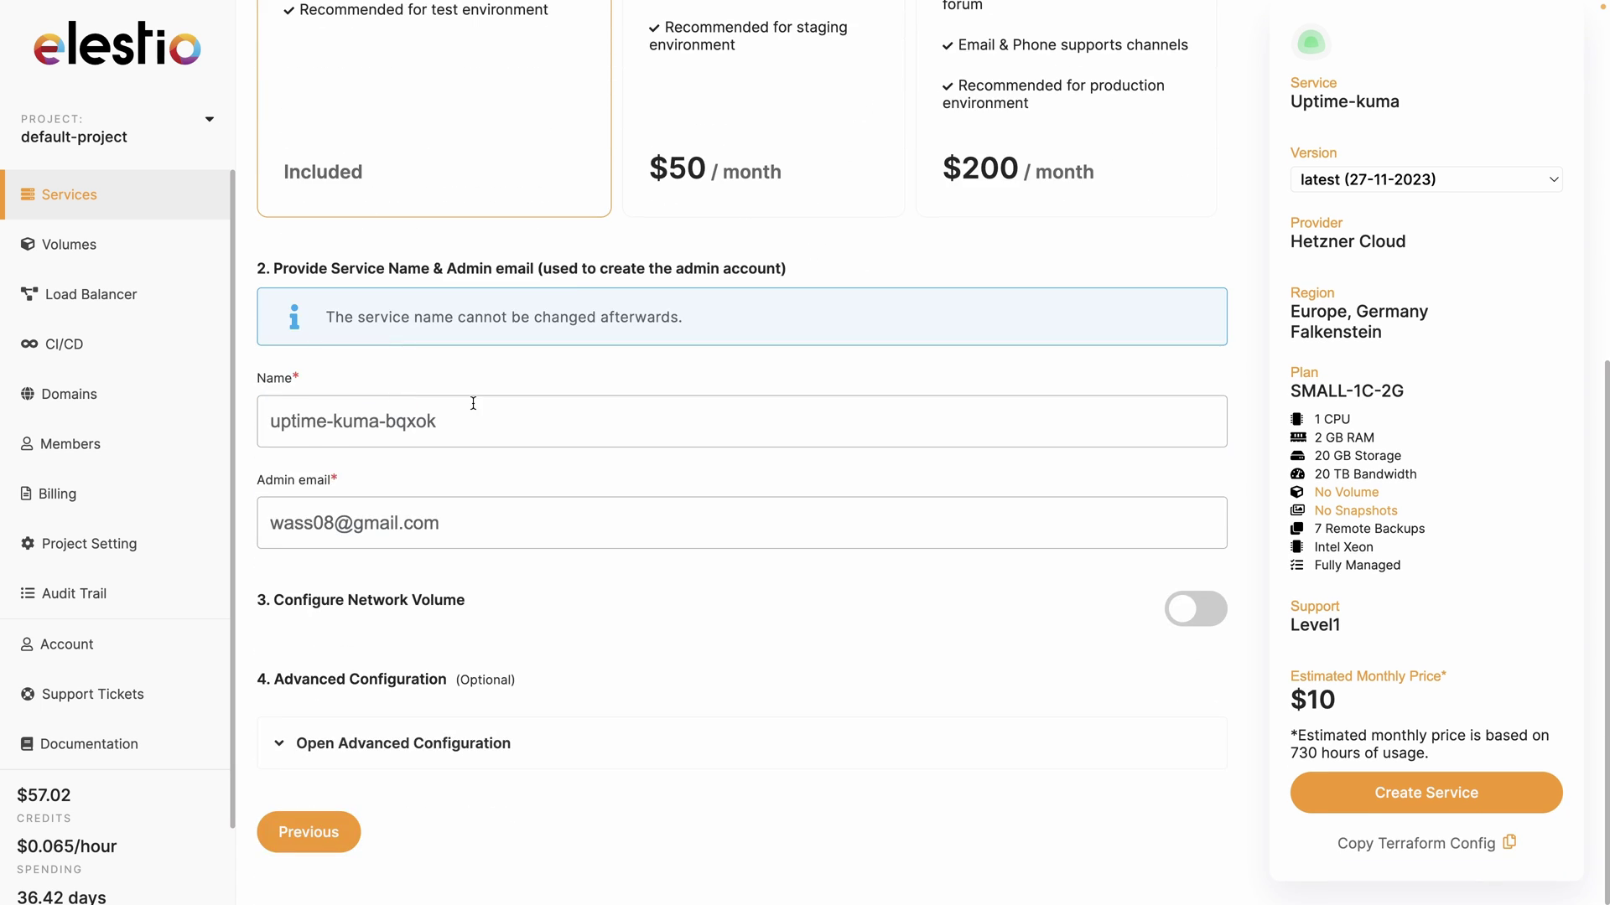
pyautogui.click(1457, 805)
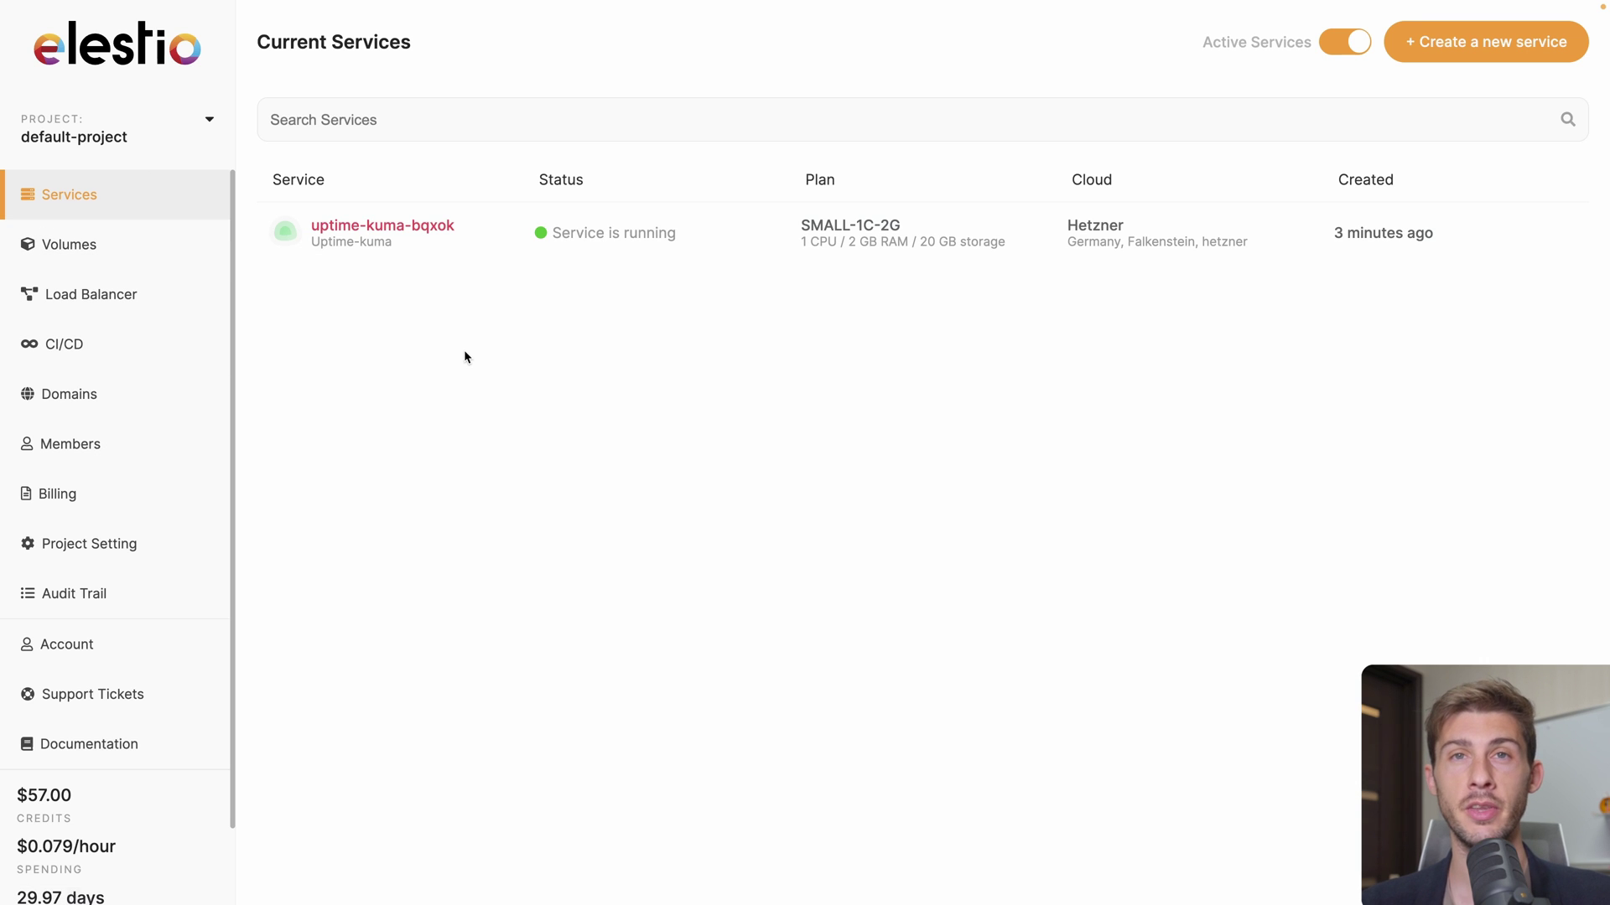
# Copy the uptime-kuma-bqxok admin password and open its Uptime Kuma admin UI
pyautogui.click(452, 241)
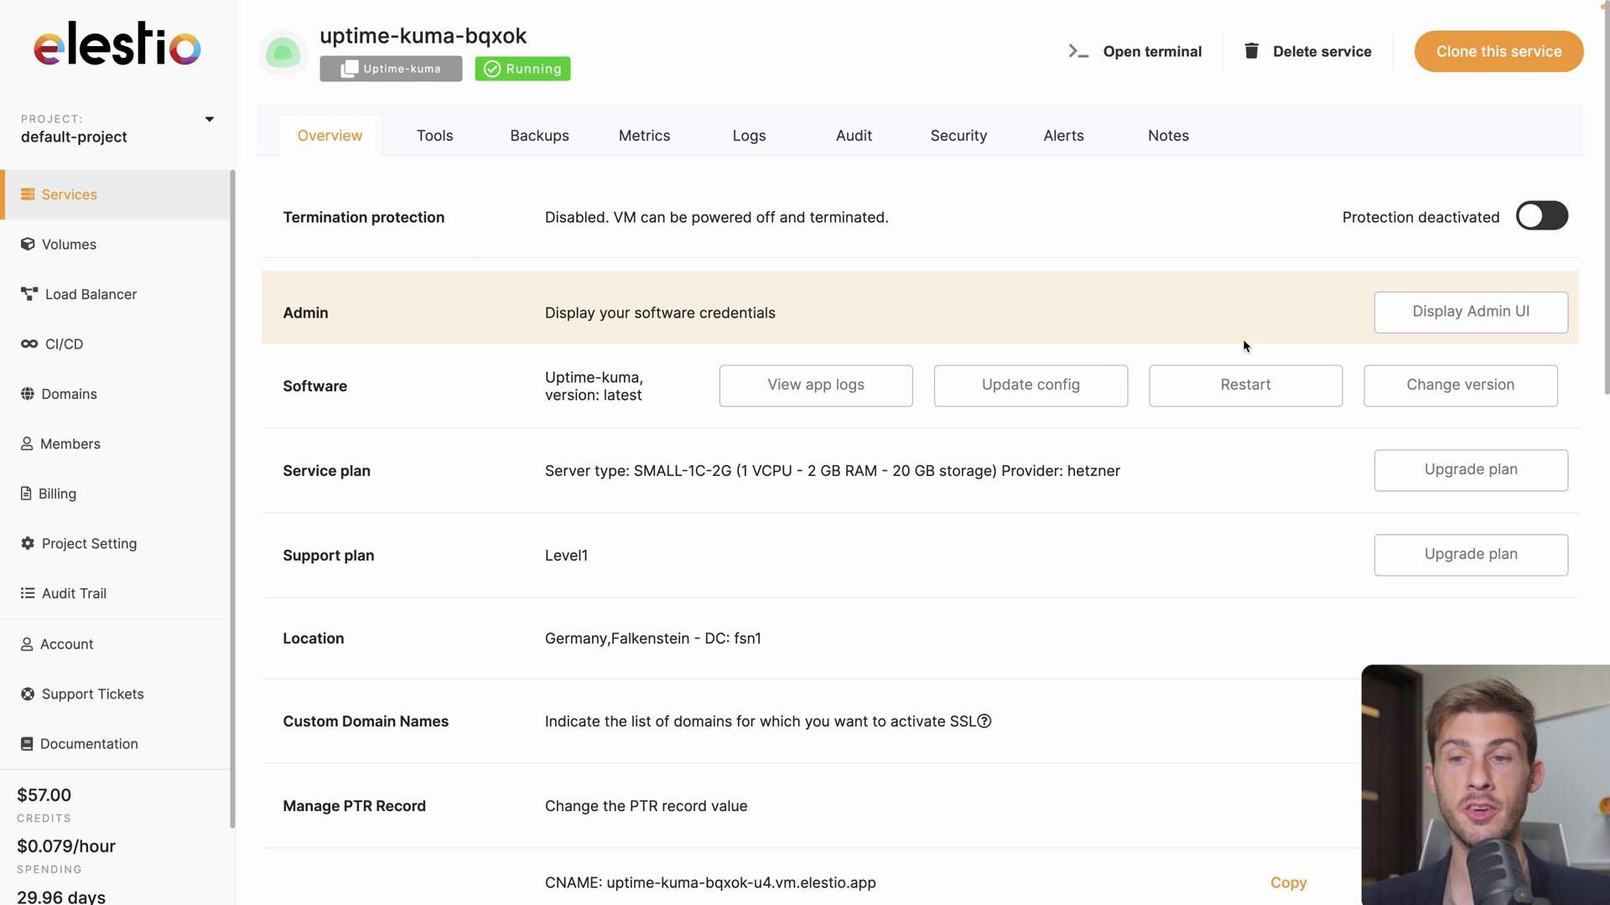
pyautogui.click(1419, 314)
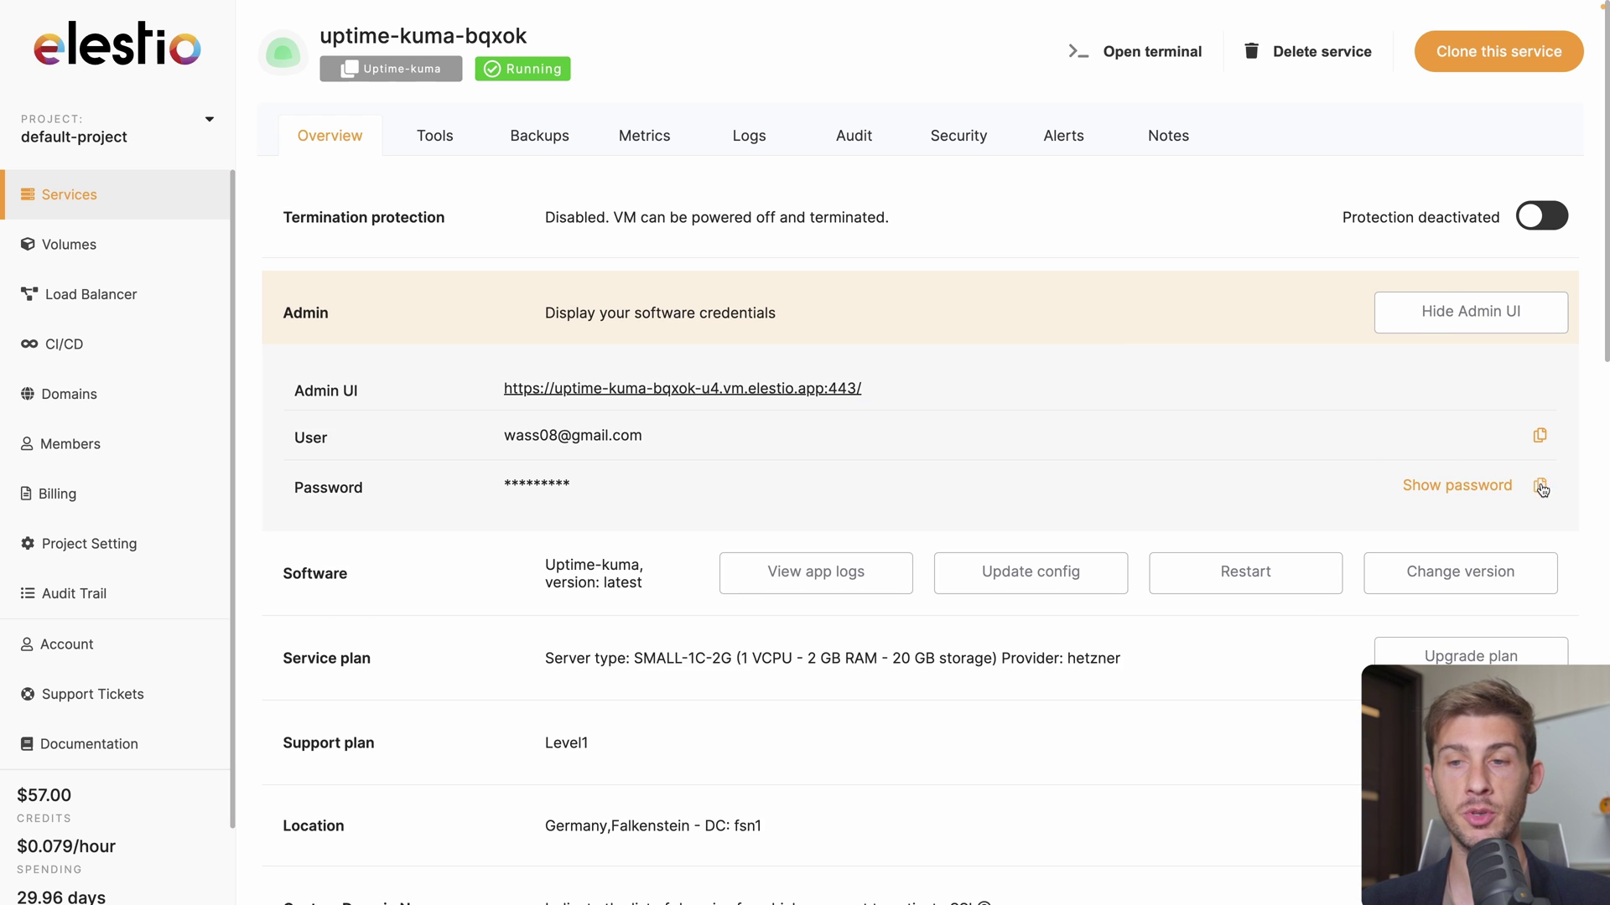
pyautogui.click(1541, 486)
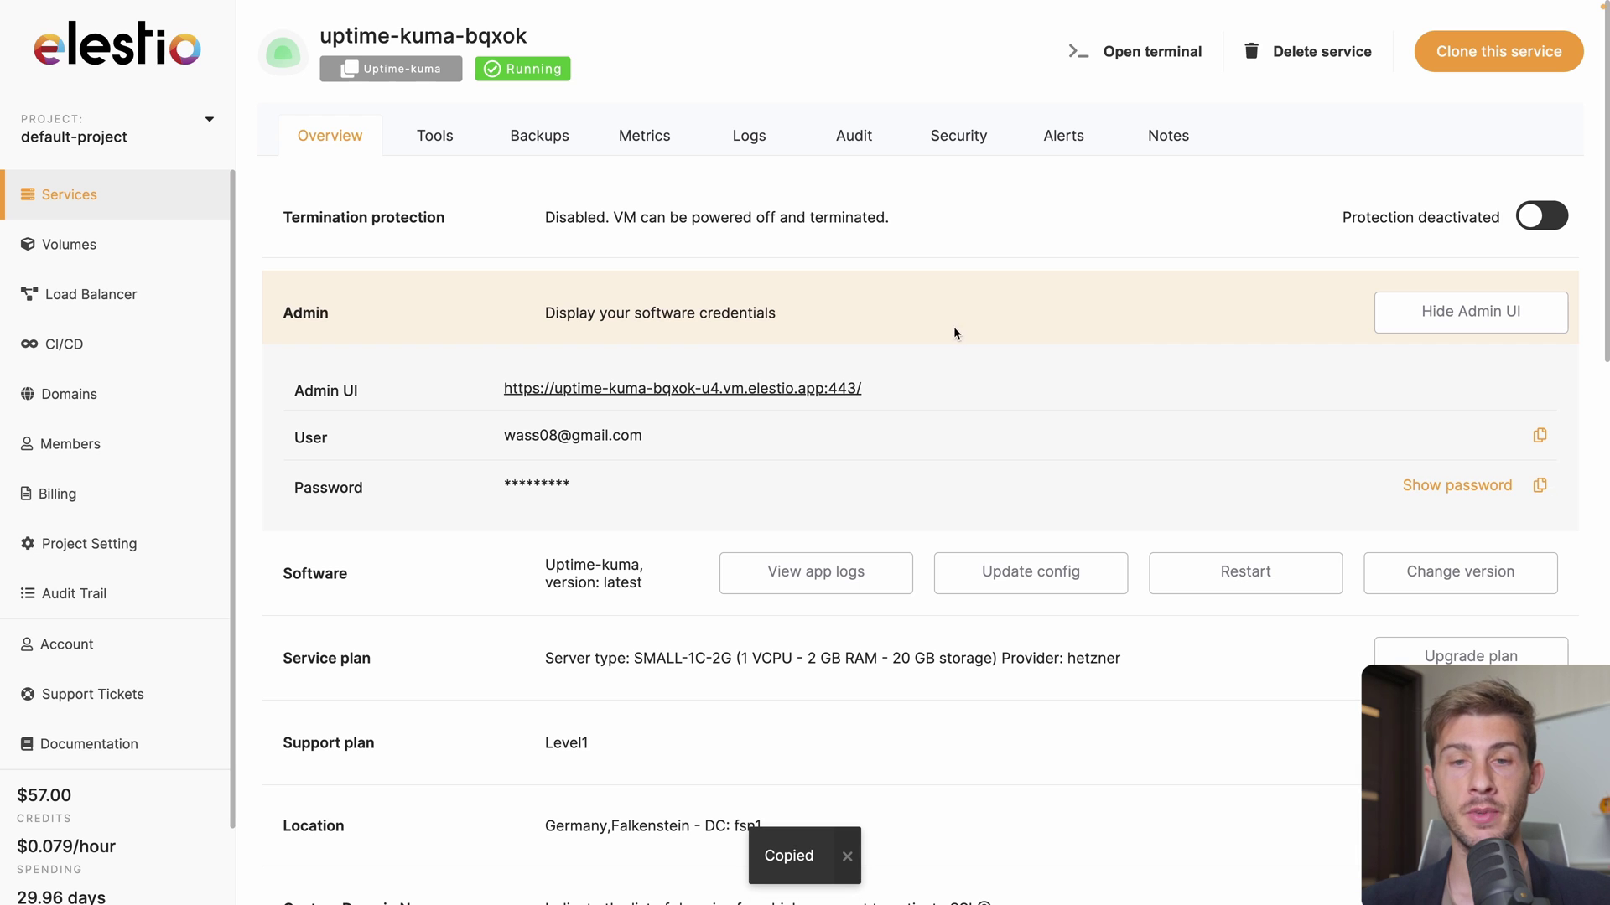
pyautogui.click(639, 390)
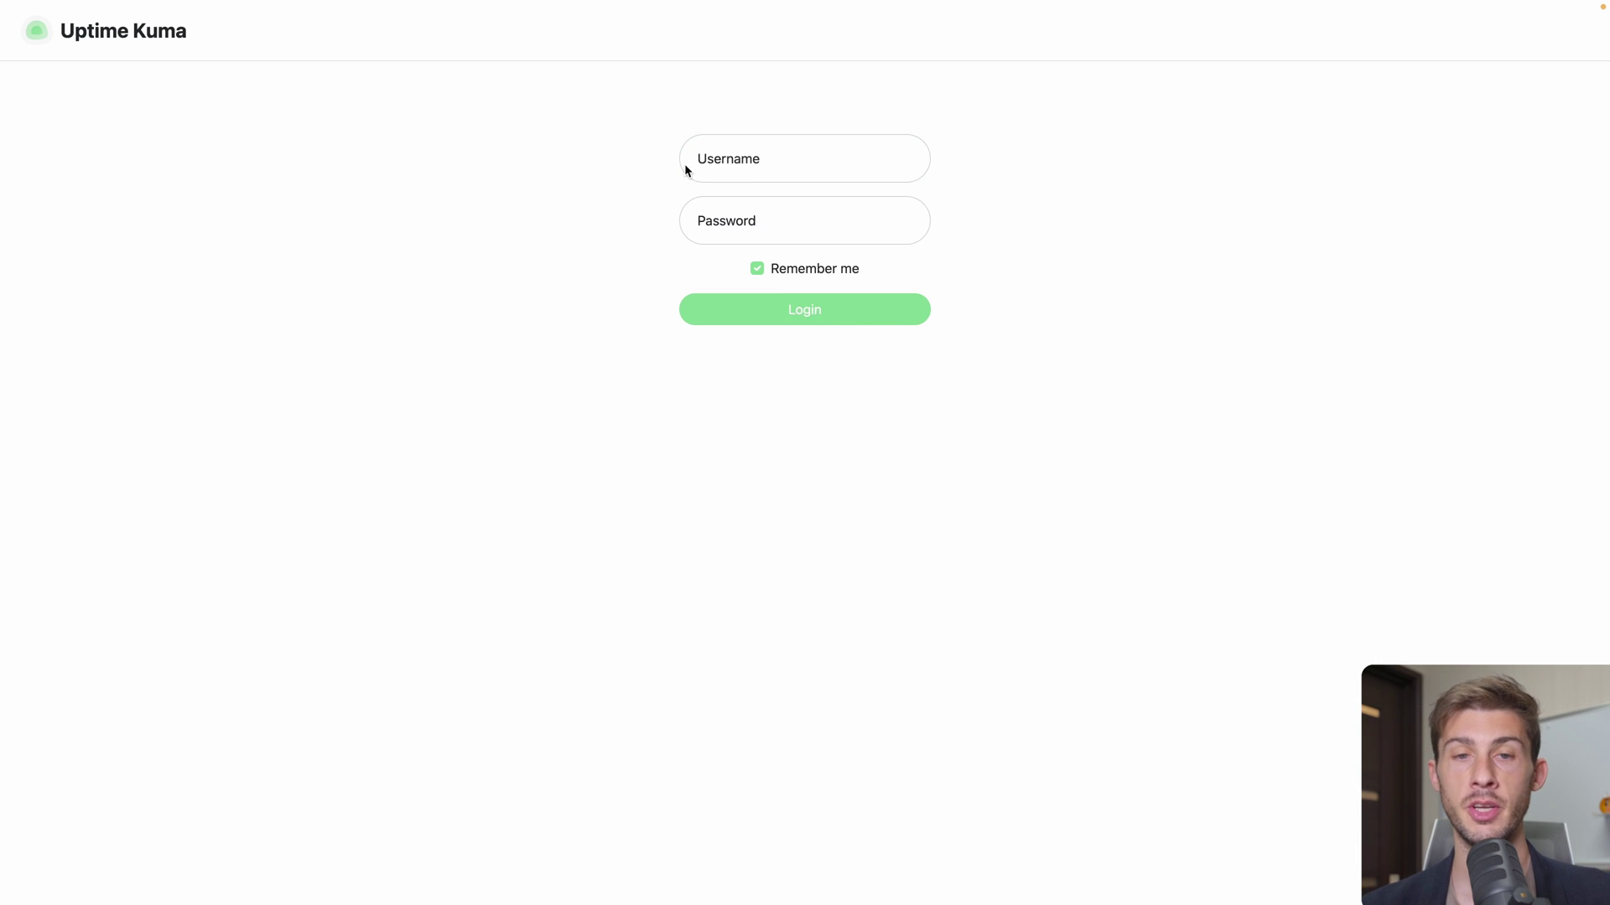
# Sign in to Uptime Kuma with the admin e-mail and the pasted admin password
pyautogui.click(739, 166)
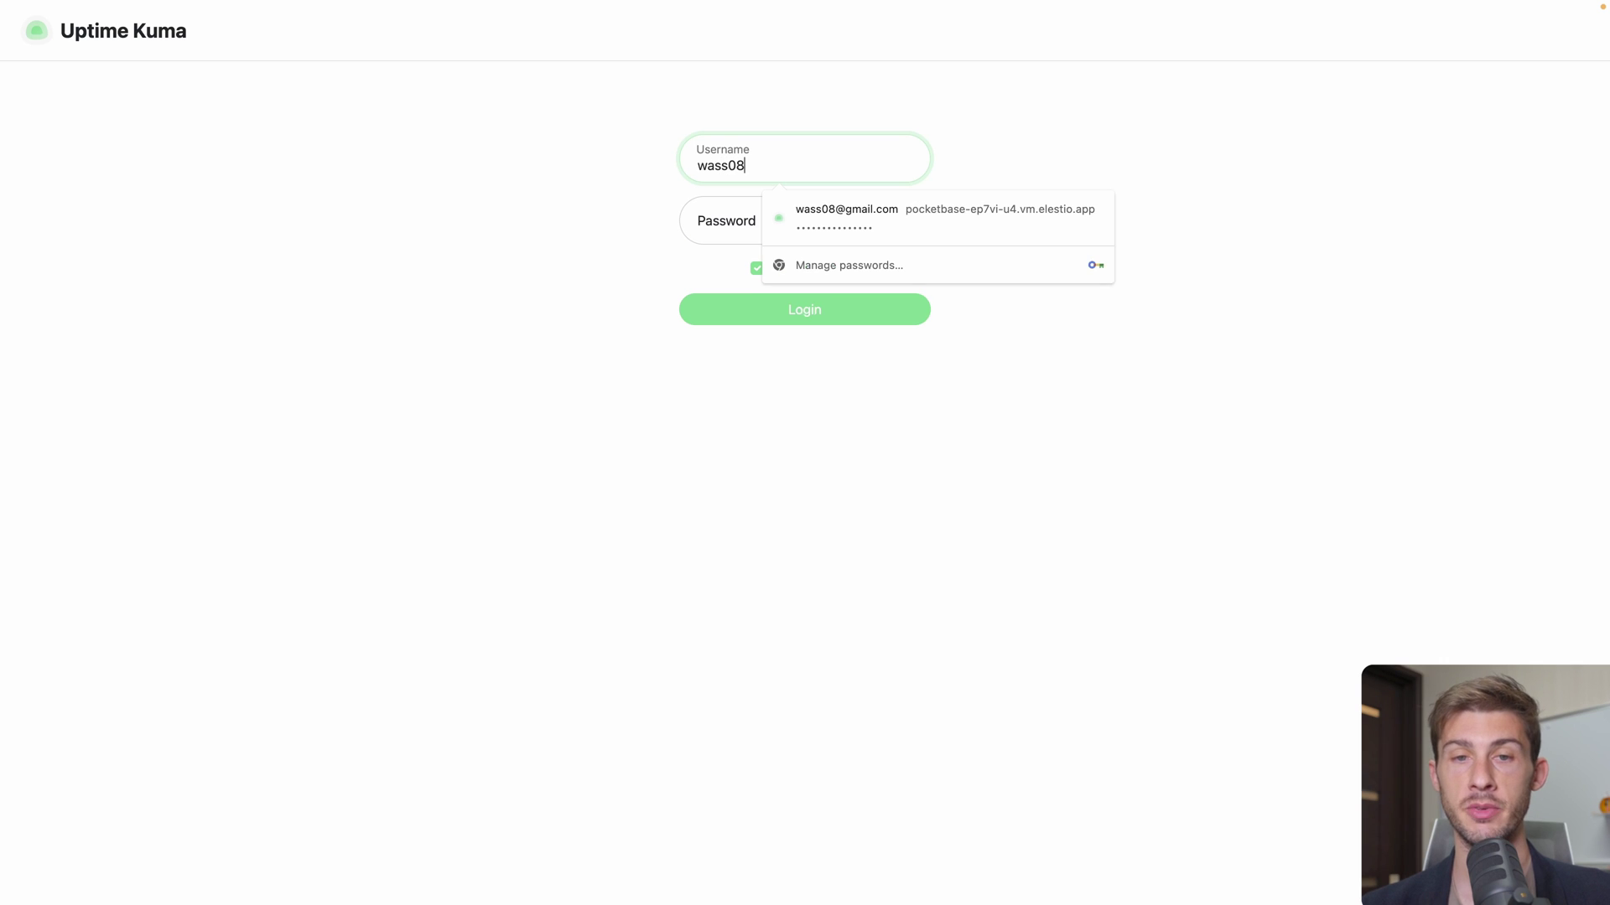
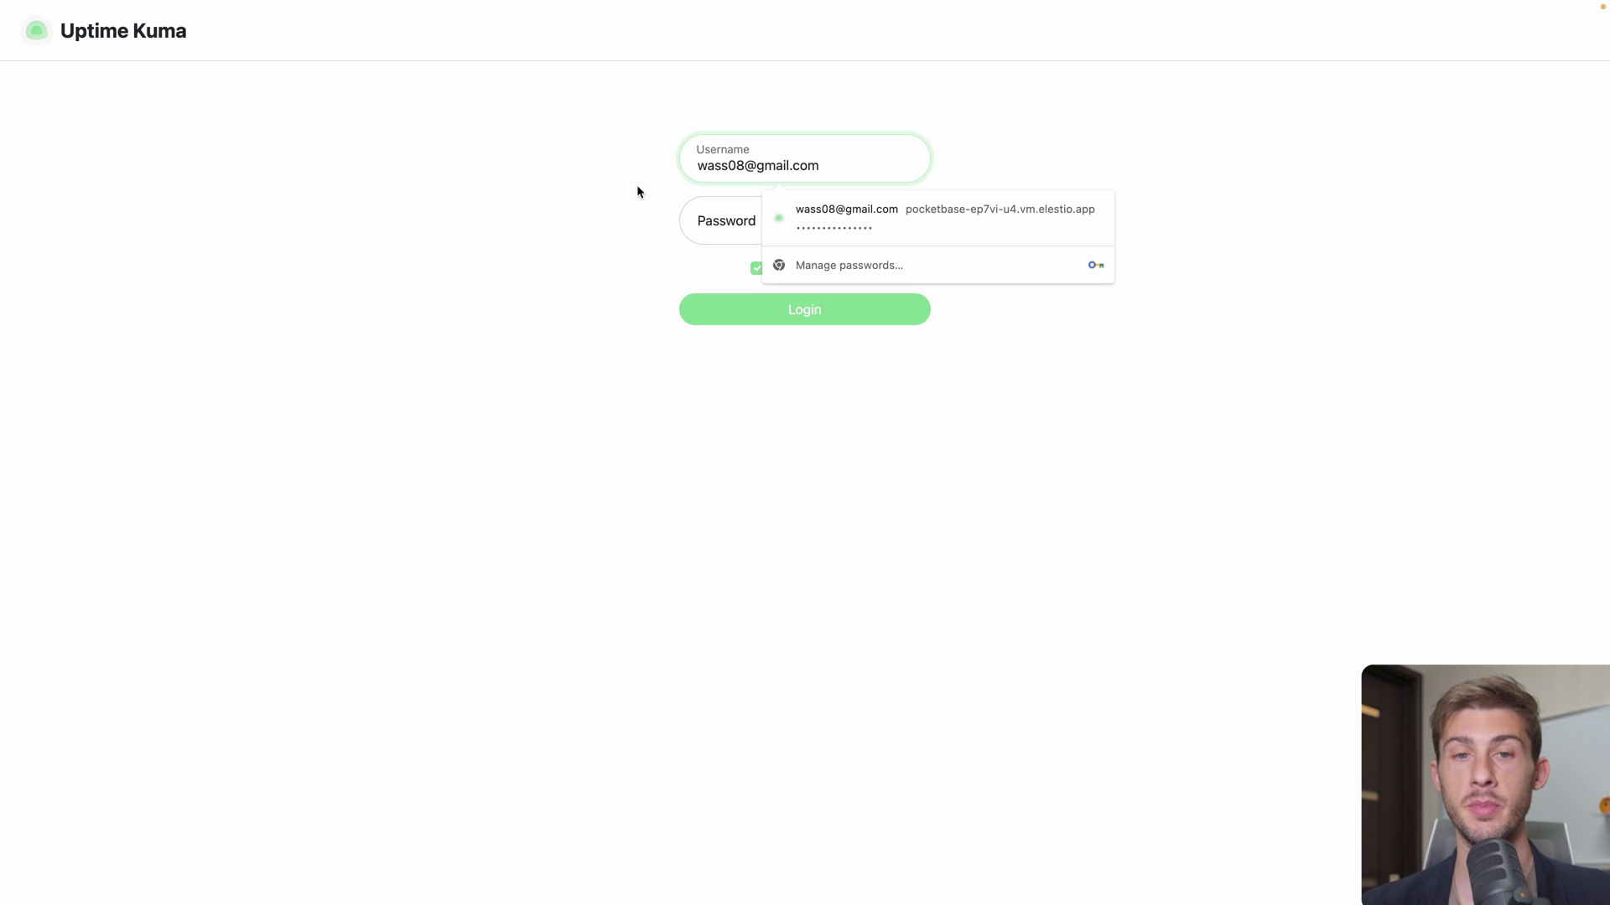
pyautogui.click(634, 192)
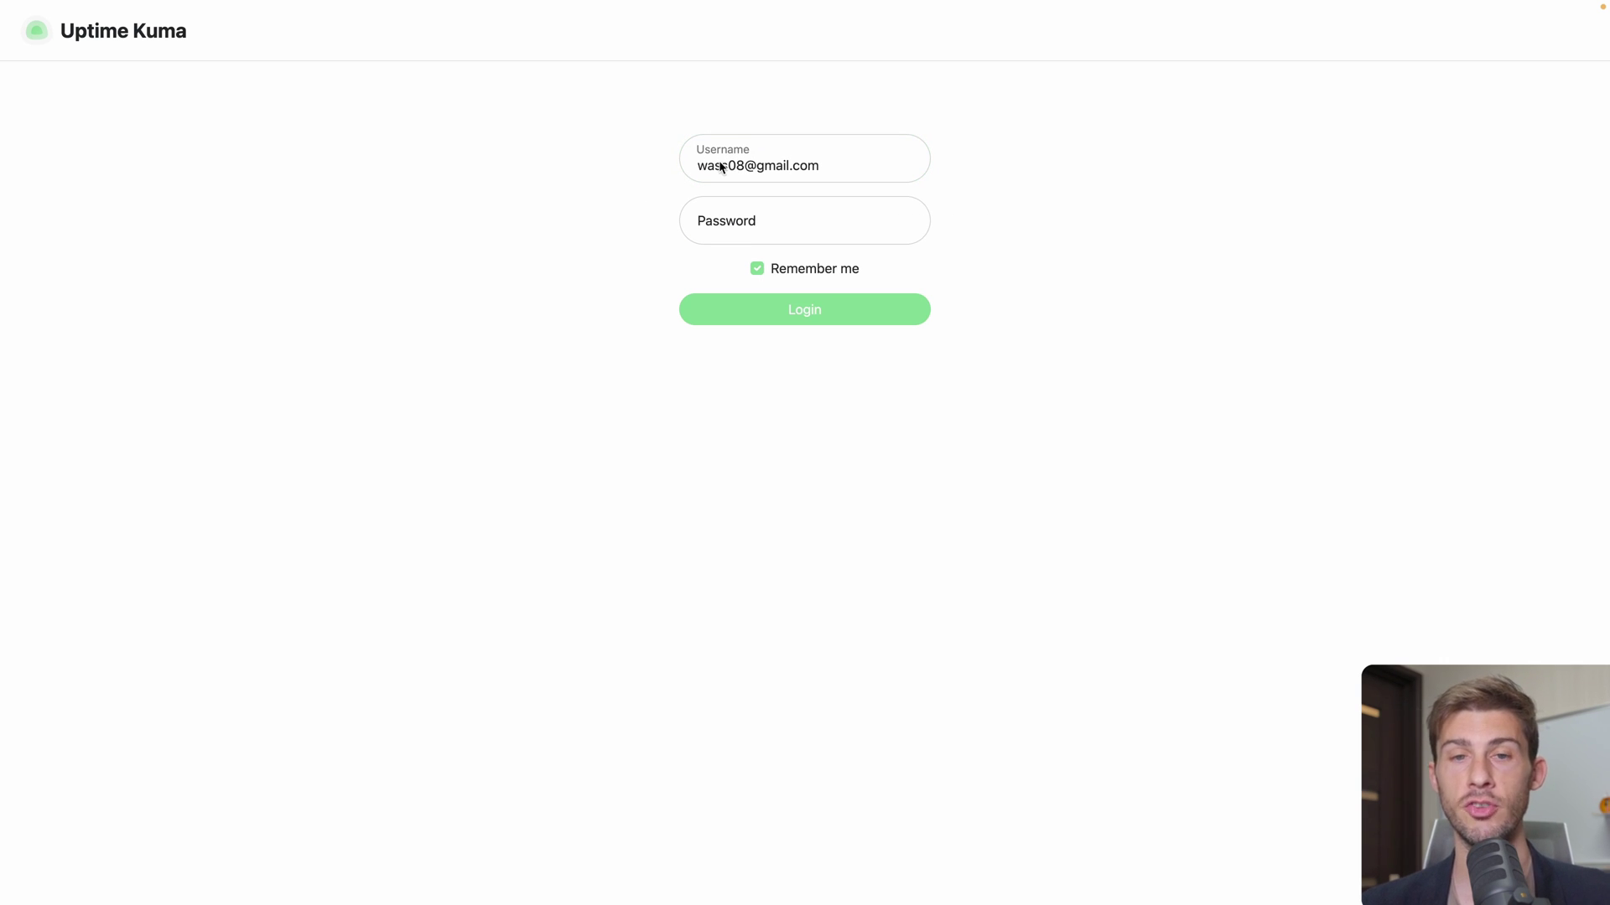
pyautogui.click(725, 222)
pyautogui.press('super+v')
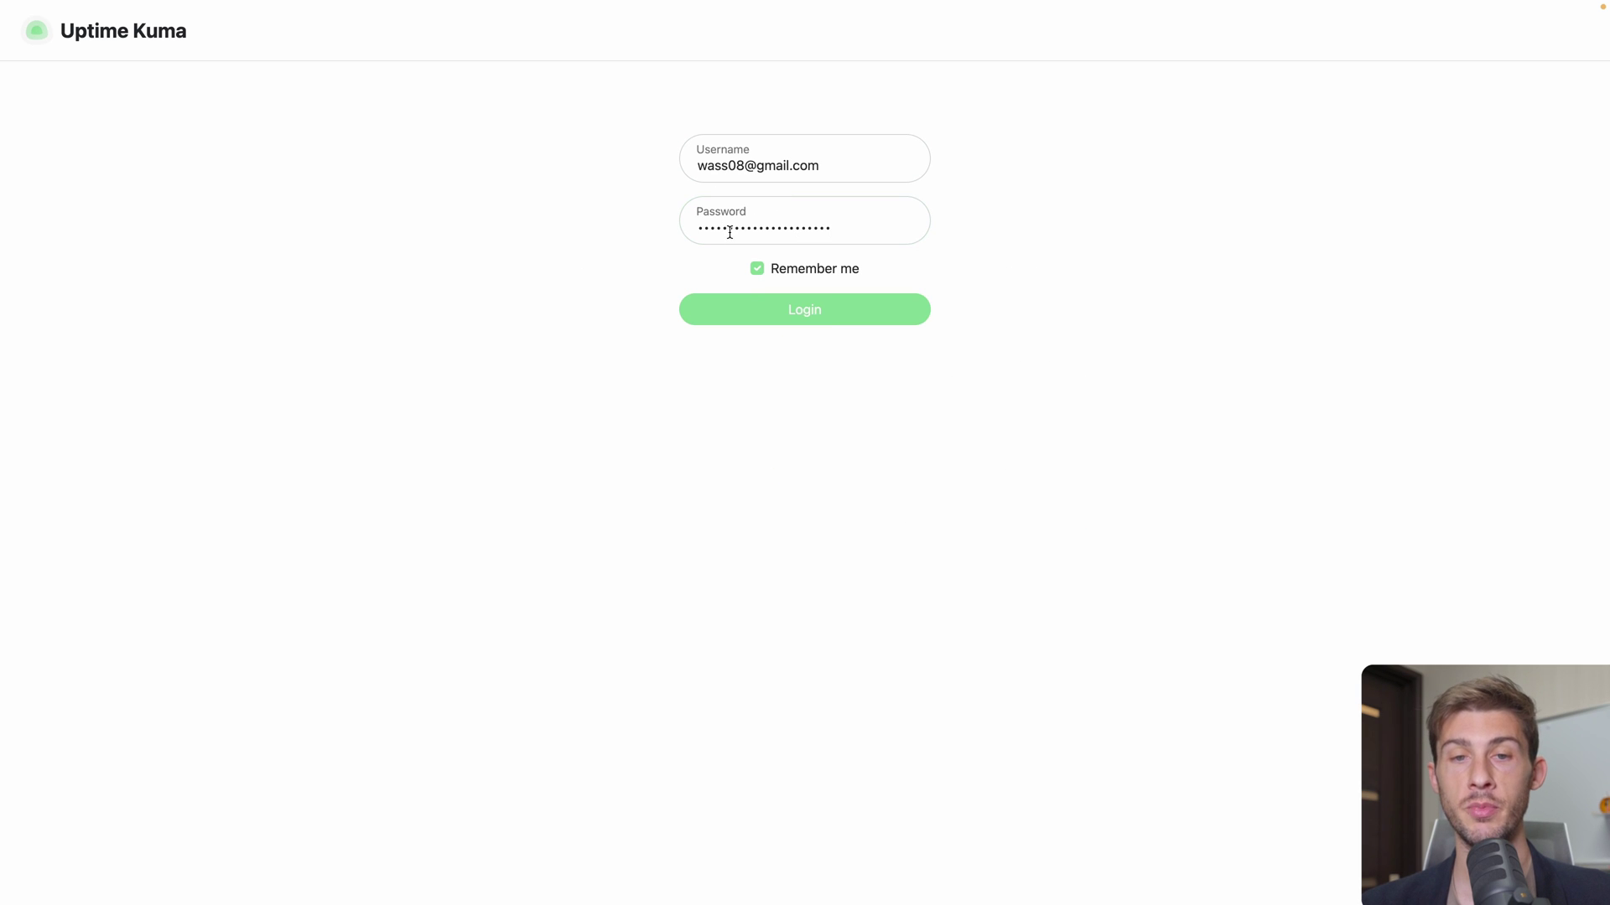
pyautogui.click(776, 302)
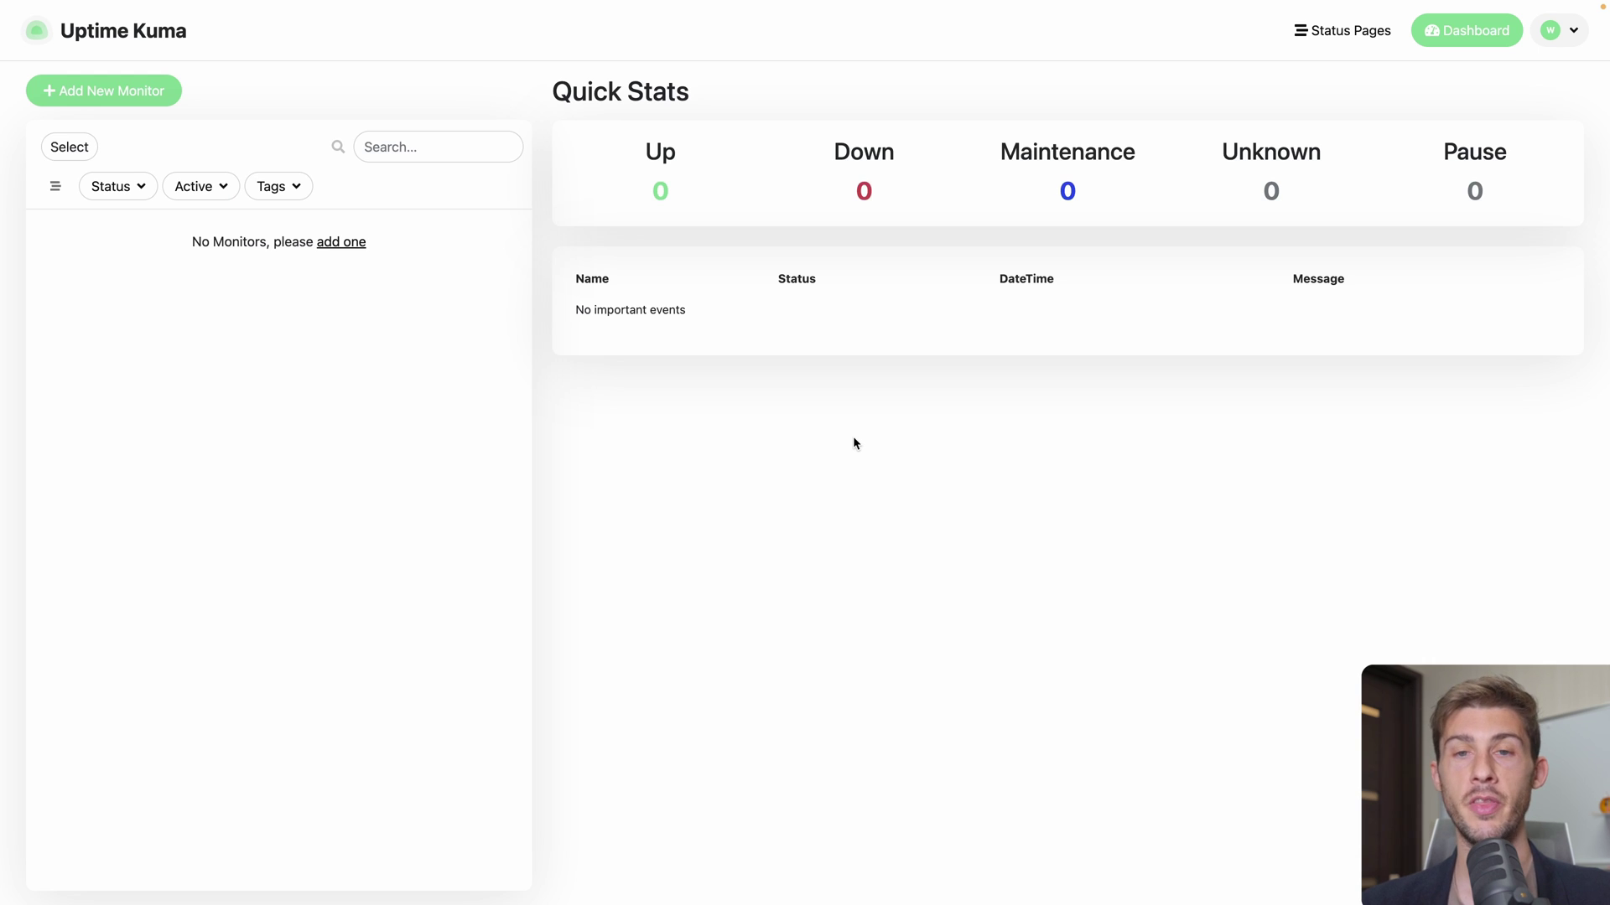
# Set the Uptime Kuma theme to Dark in Settings > Appearance and zoom the page in
pyautogui.click(1557, 43)
pyautogui.click(1478, 169)
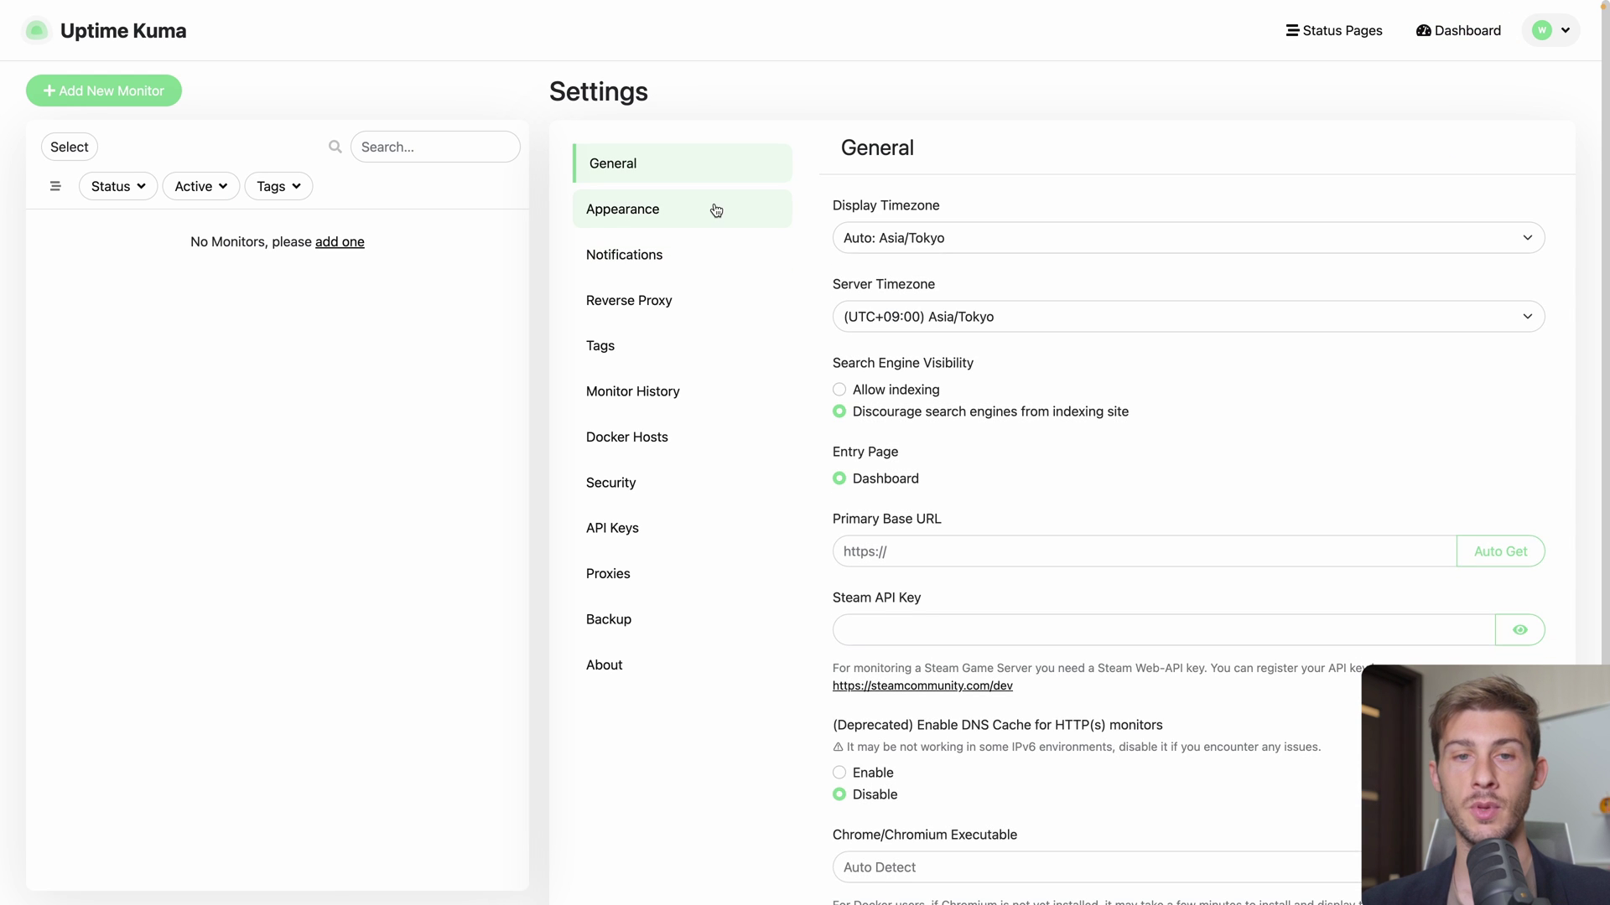
pyautogui.click(715, 210)
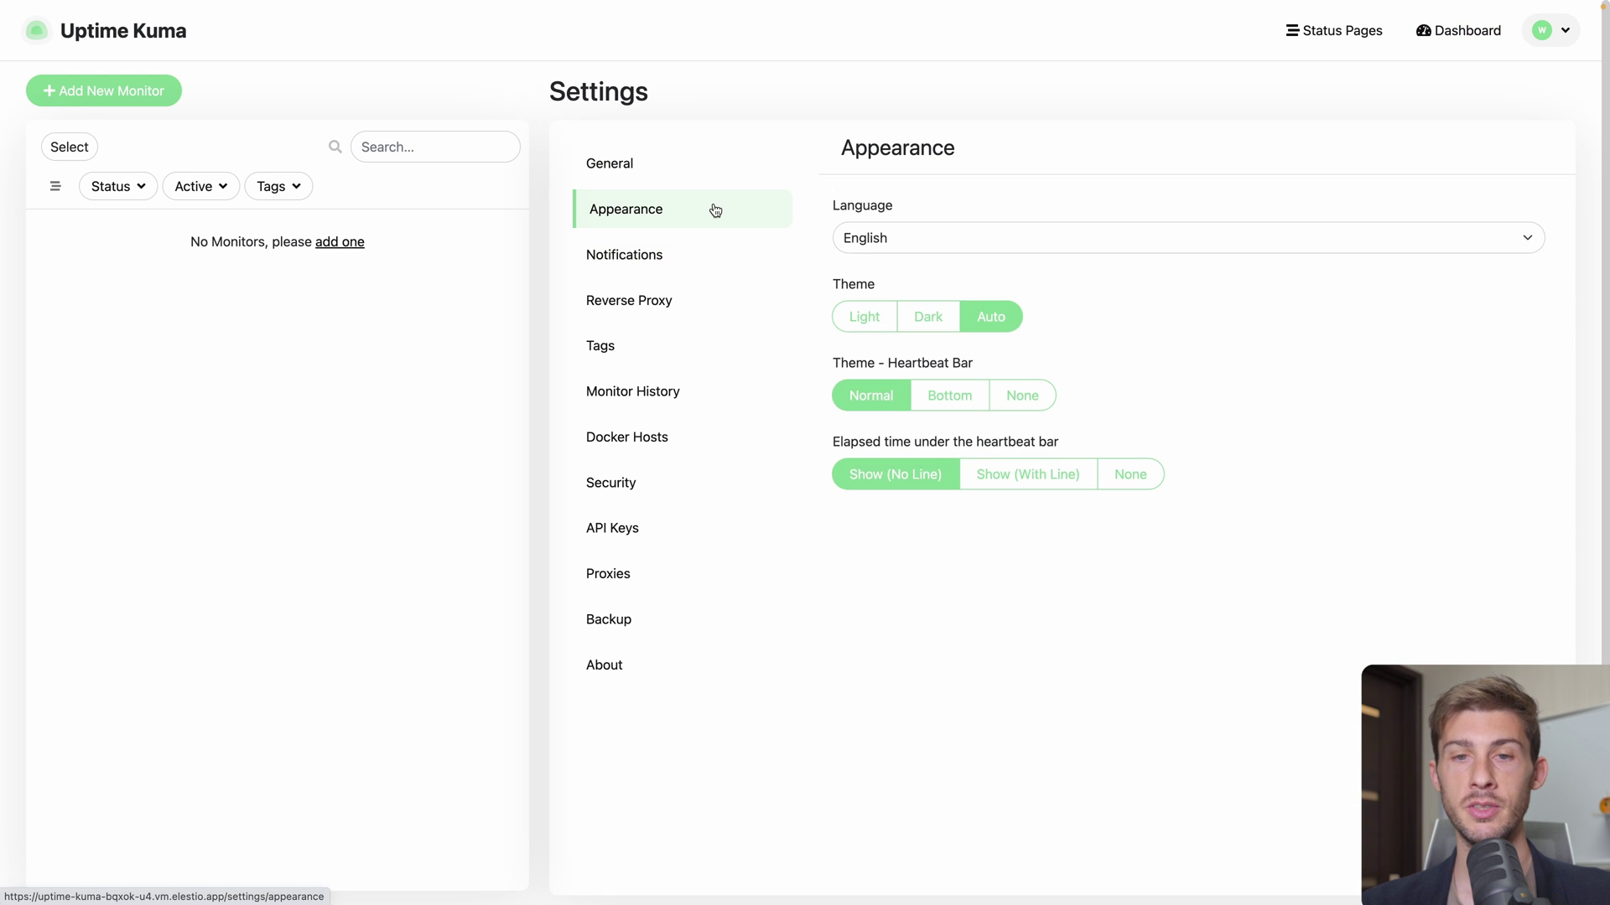
pyautogui.click(928, 327)
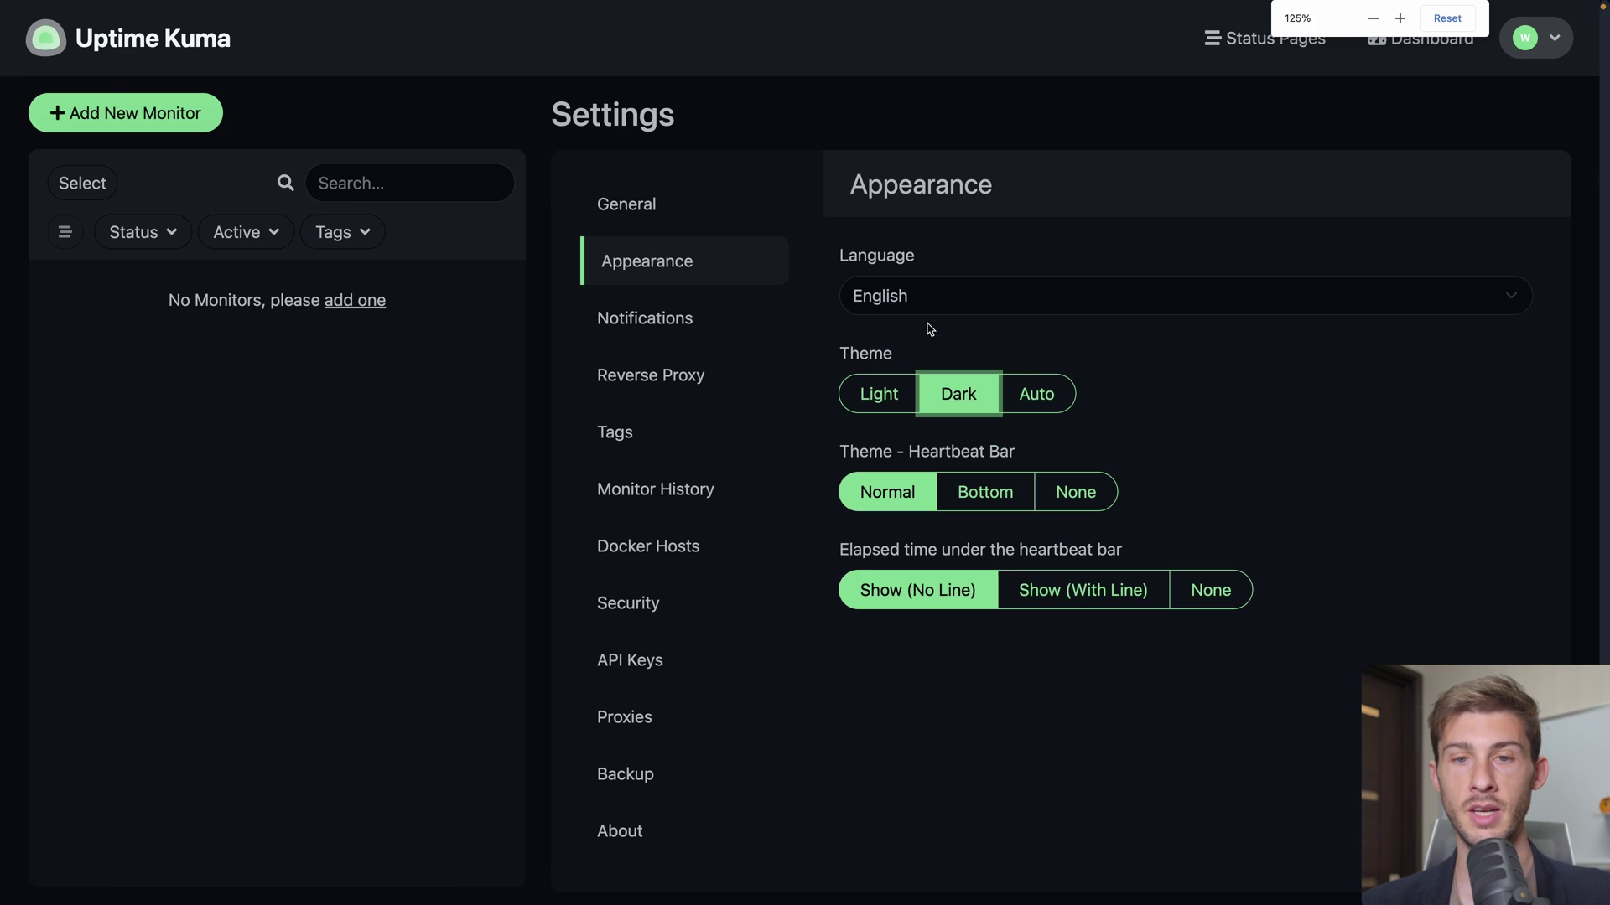
pyautogui.hotkey('ctrl', '+')
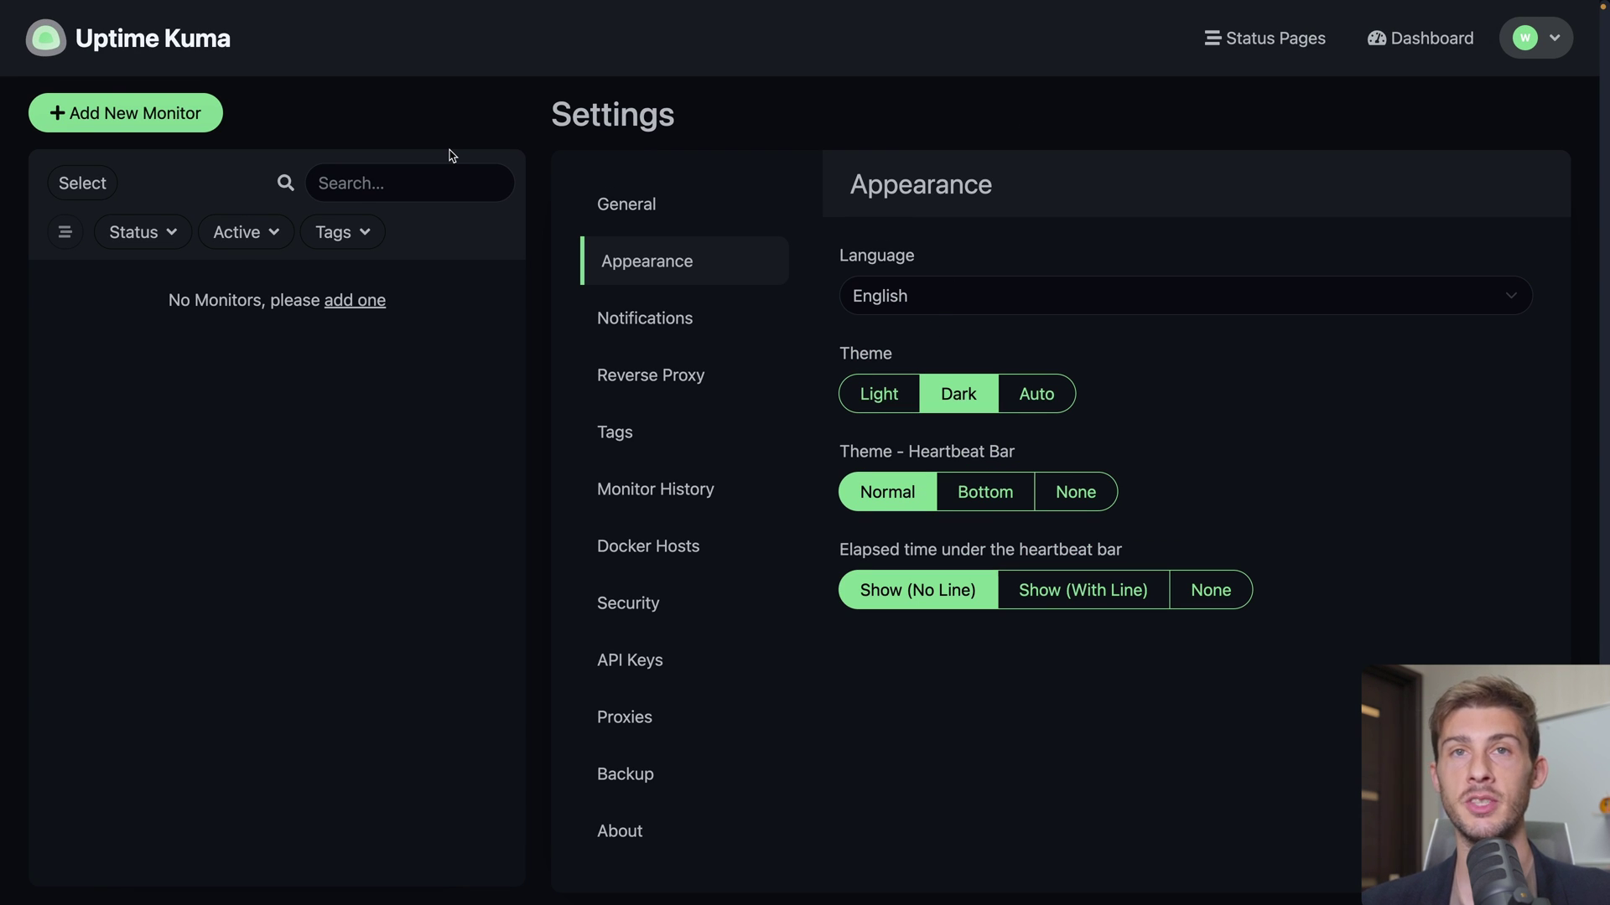
# Start a new HTTP(s) monitor named Course
pyautogui.click(128, 123)
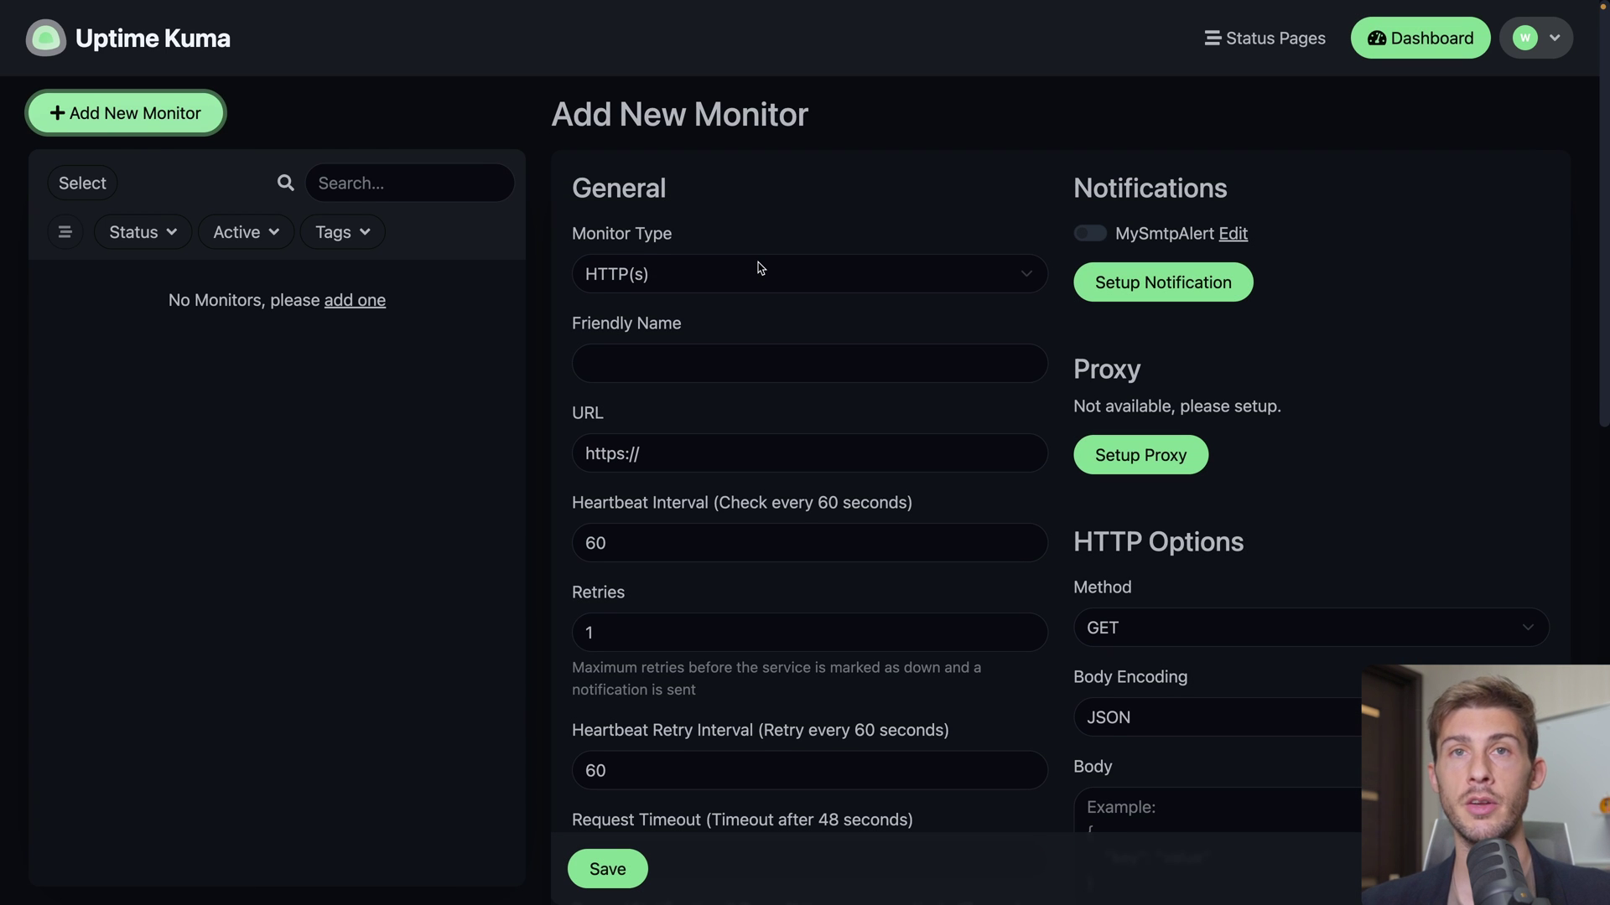
pyautogui.click(643, 270)
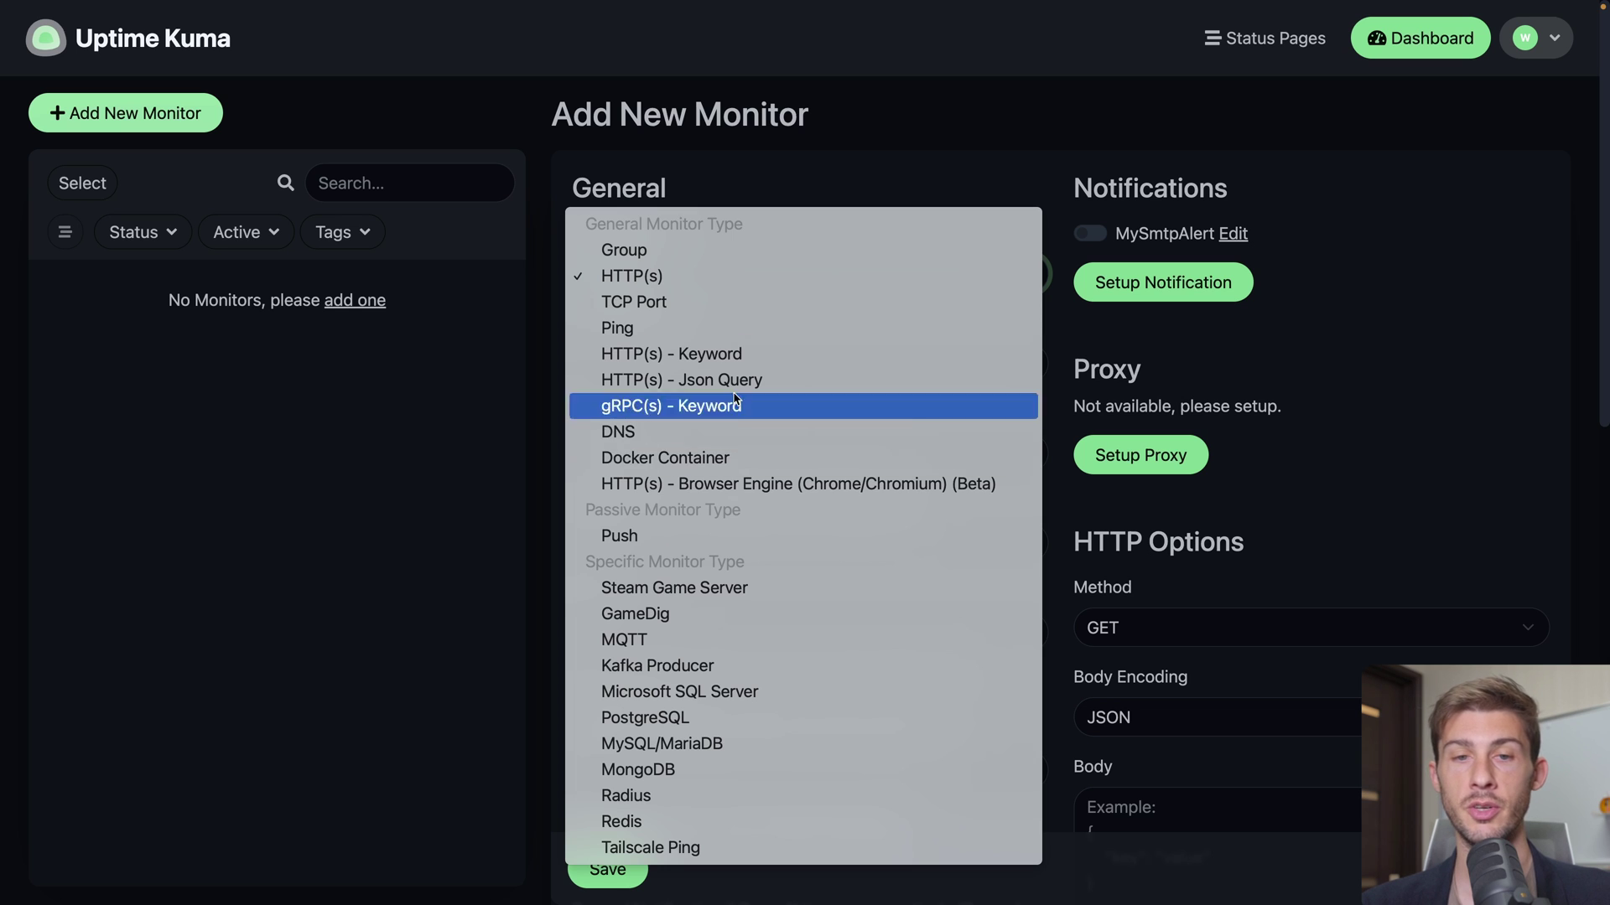
pyautogui.click(814, 184)
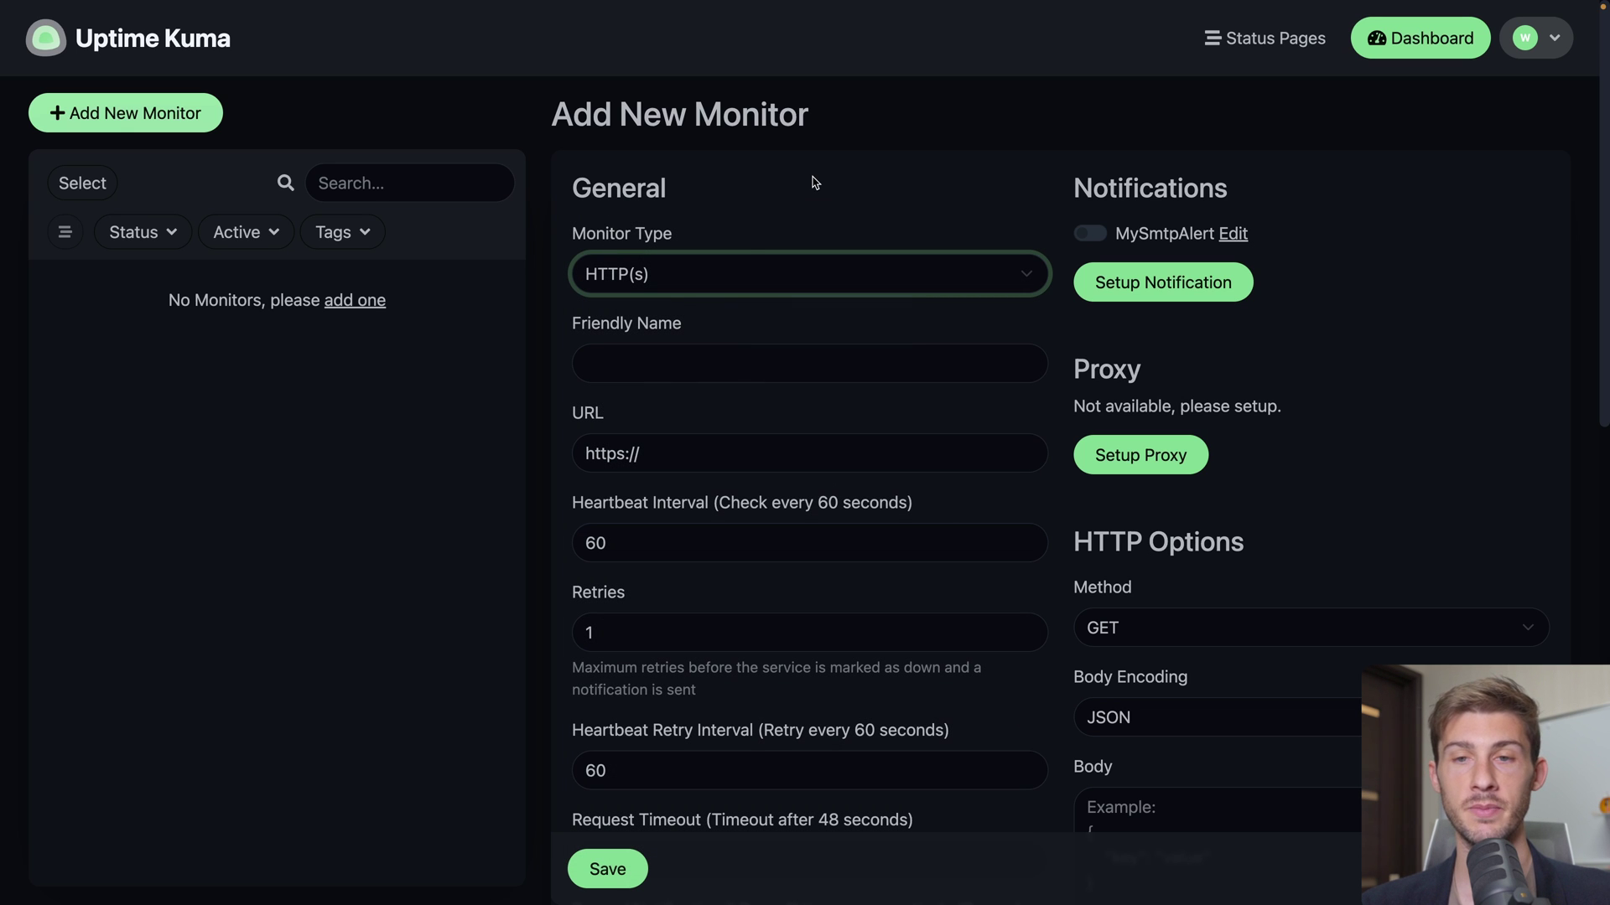
pyautogui.click(689, 360)
pyautogui.write('Cour')
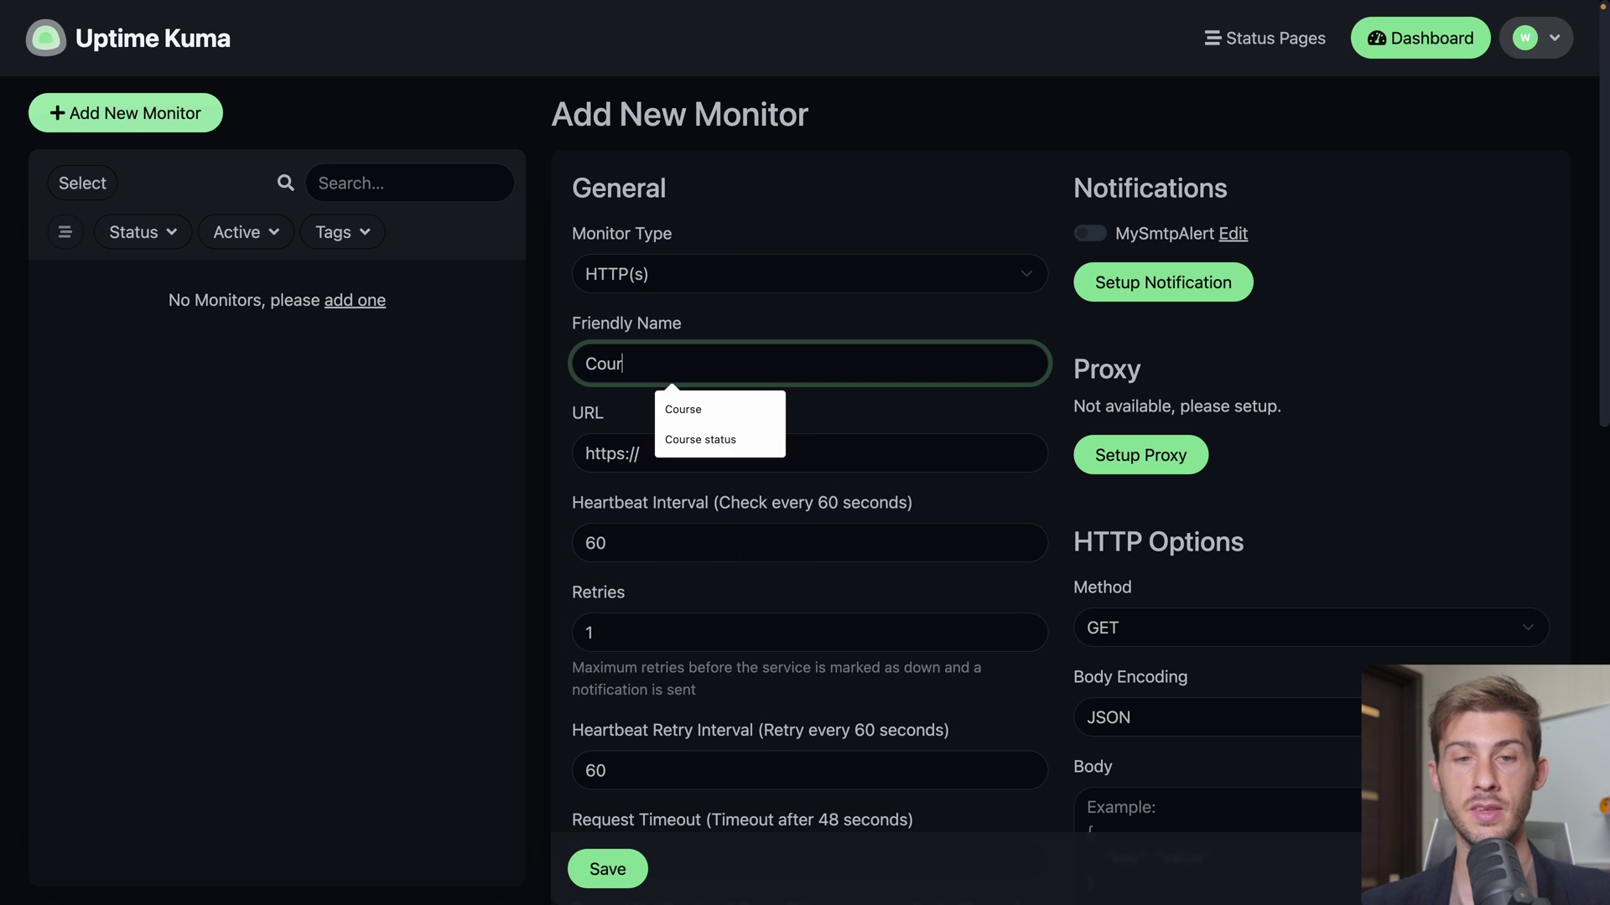
pyautogui.write('se')
pyautogui.click(762, 332)
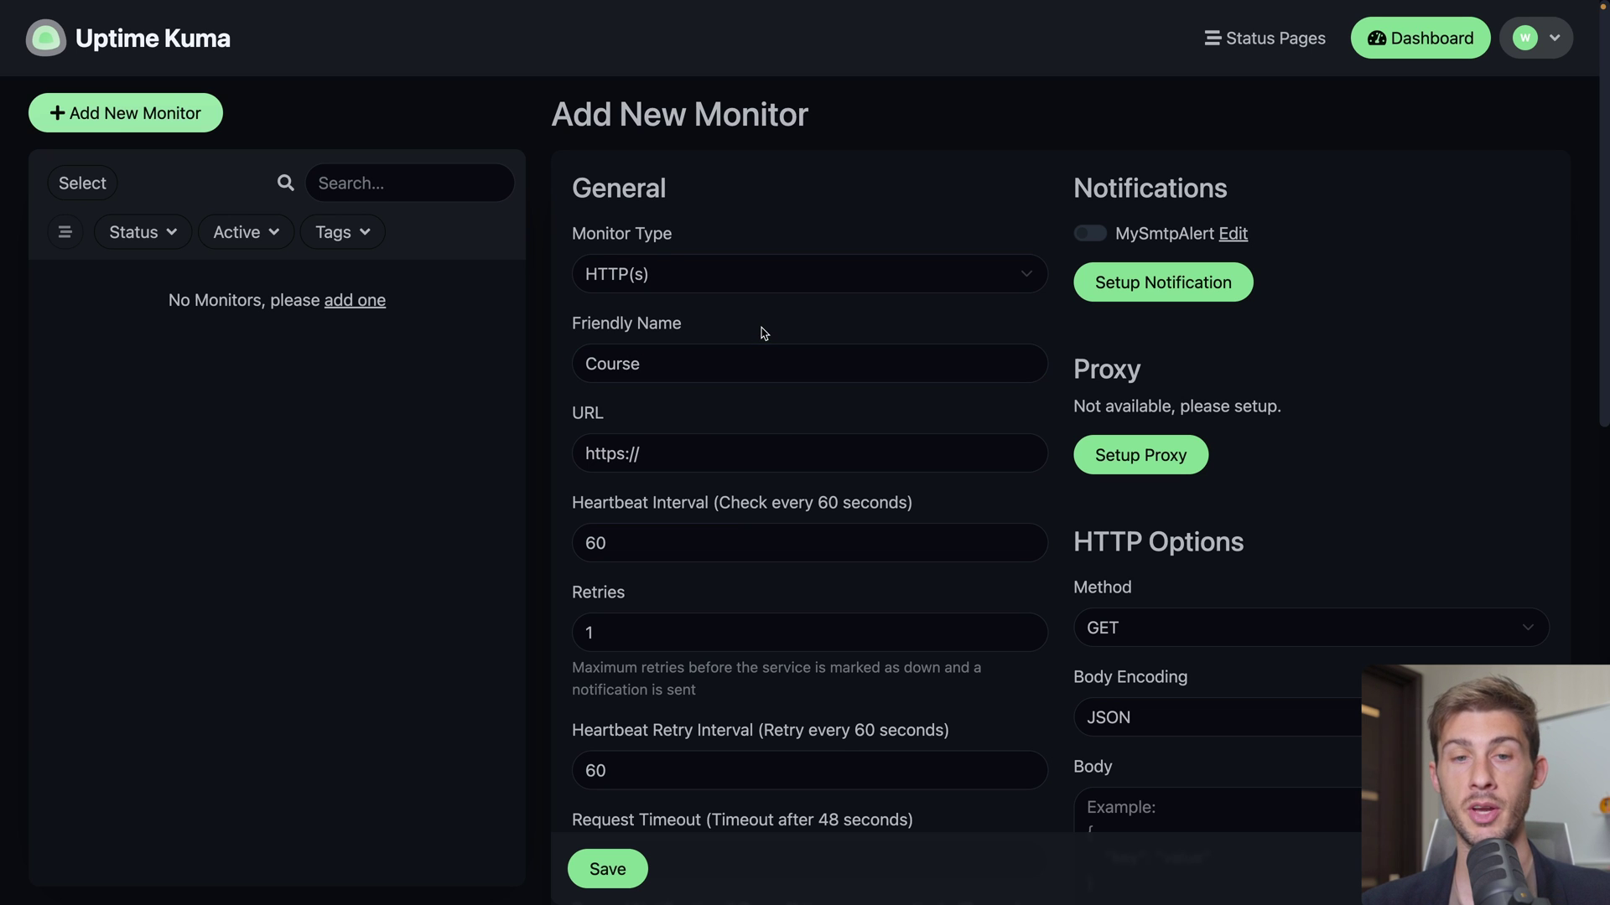
pyautogui.click(793, 445)
pyautogui.write('lesson')
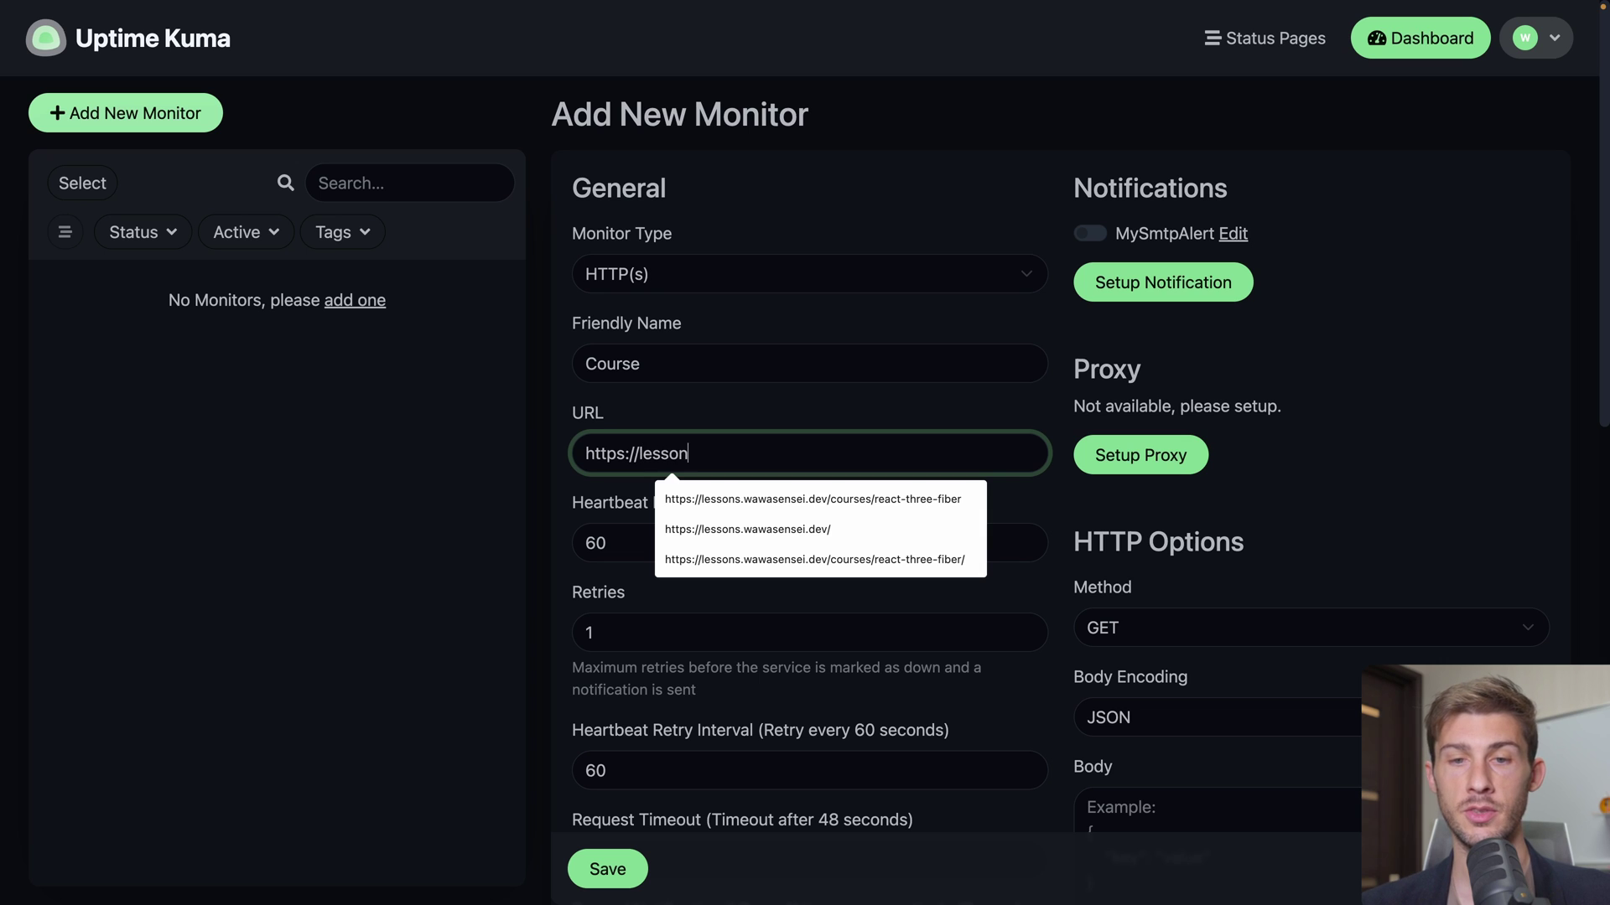
pyautogui.press('Down')
pyautogui.press('Down')
pyautogui.press('Return')
pyautogui.click(933, 420)
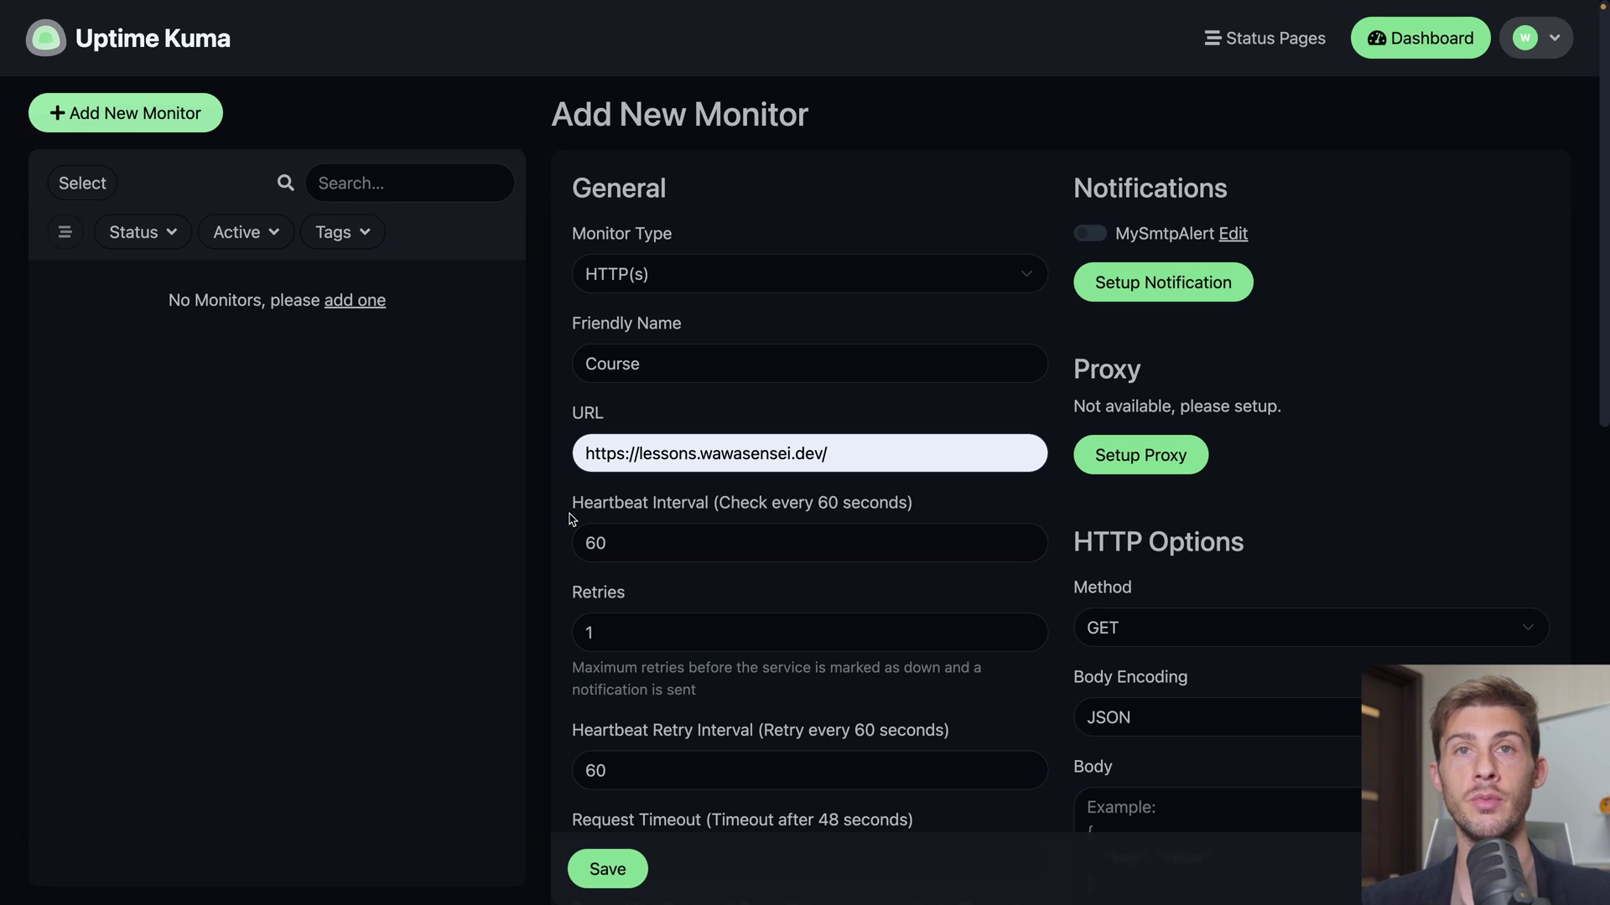
pyautogui.scroll(-6, 569, 519)
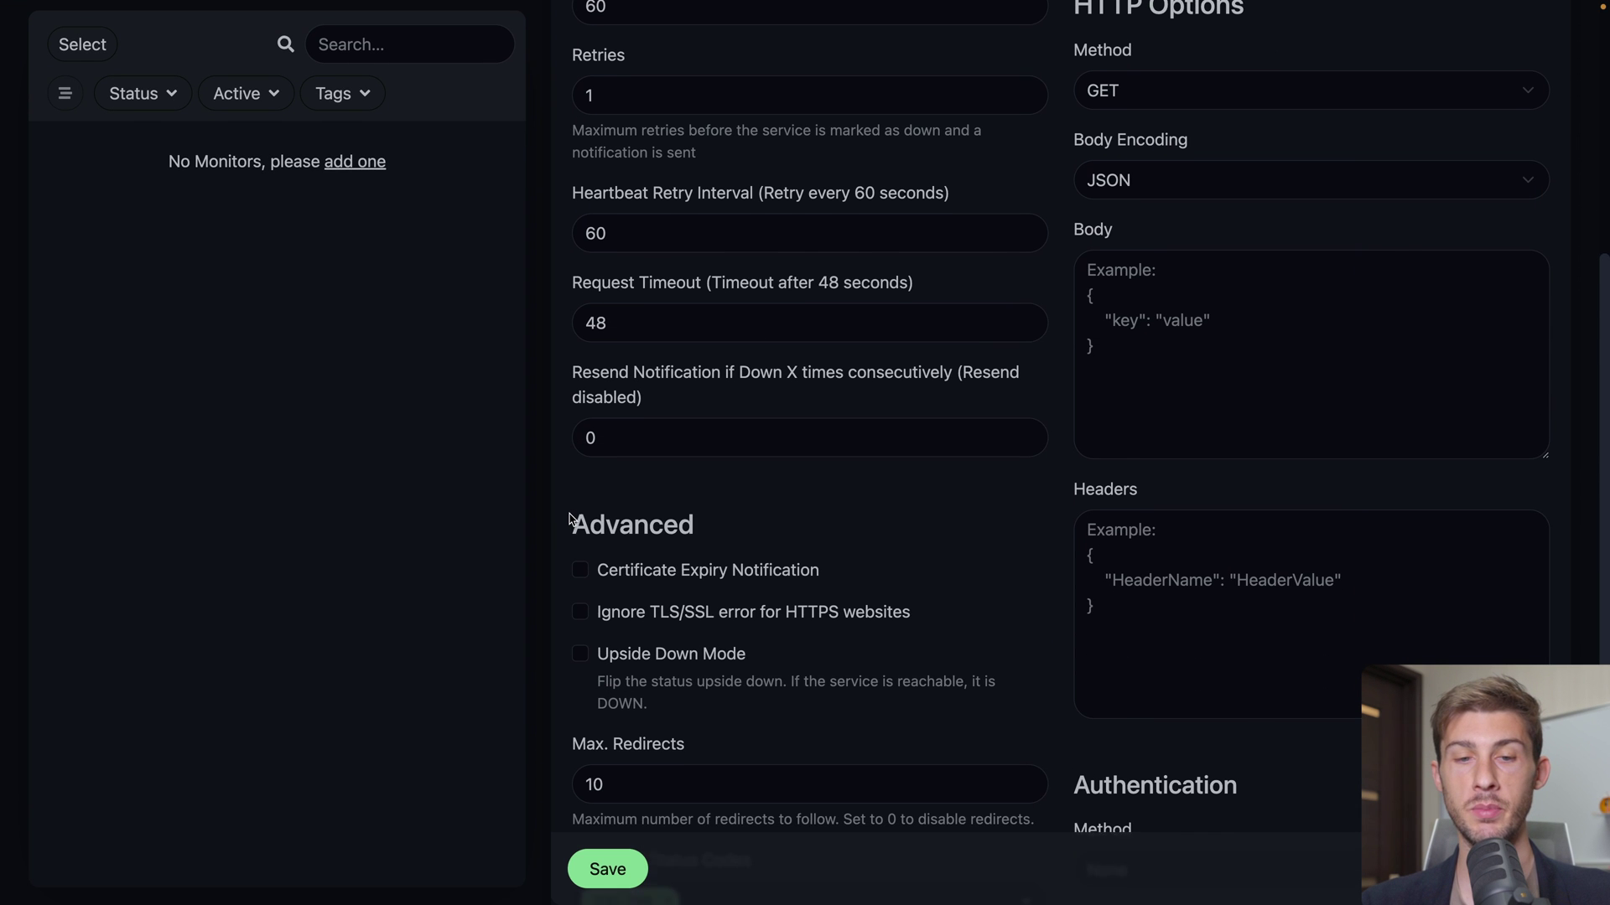
pyautogui.click(607, 871)
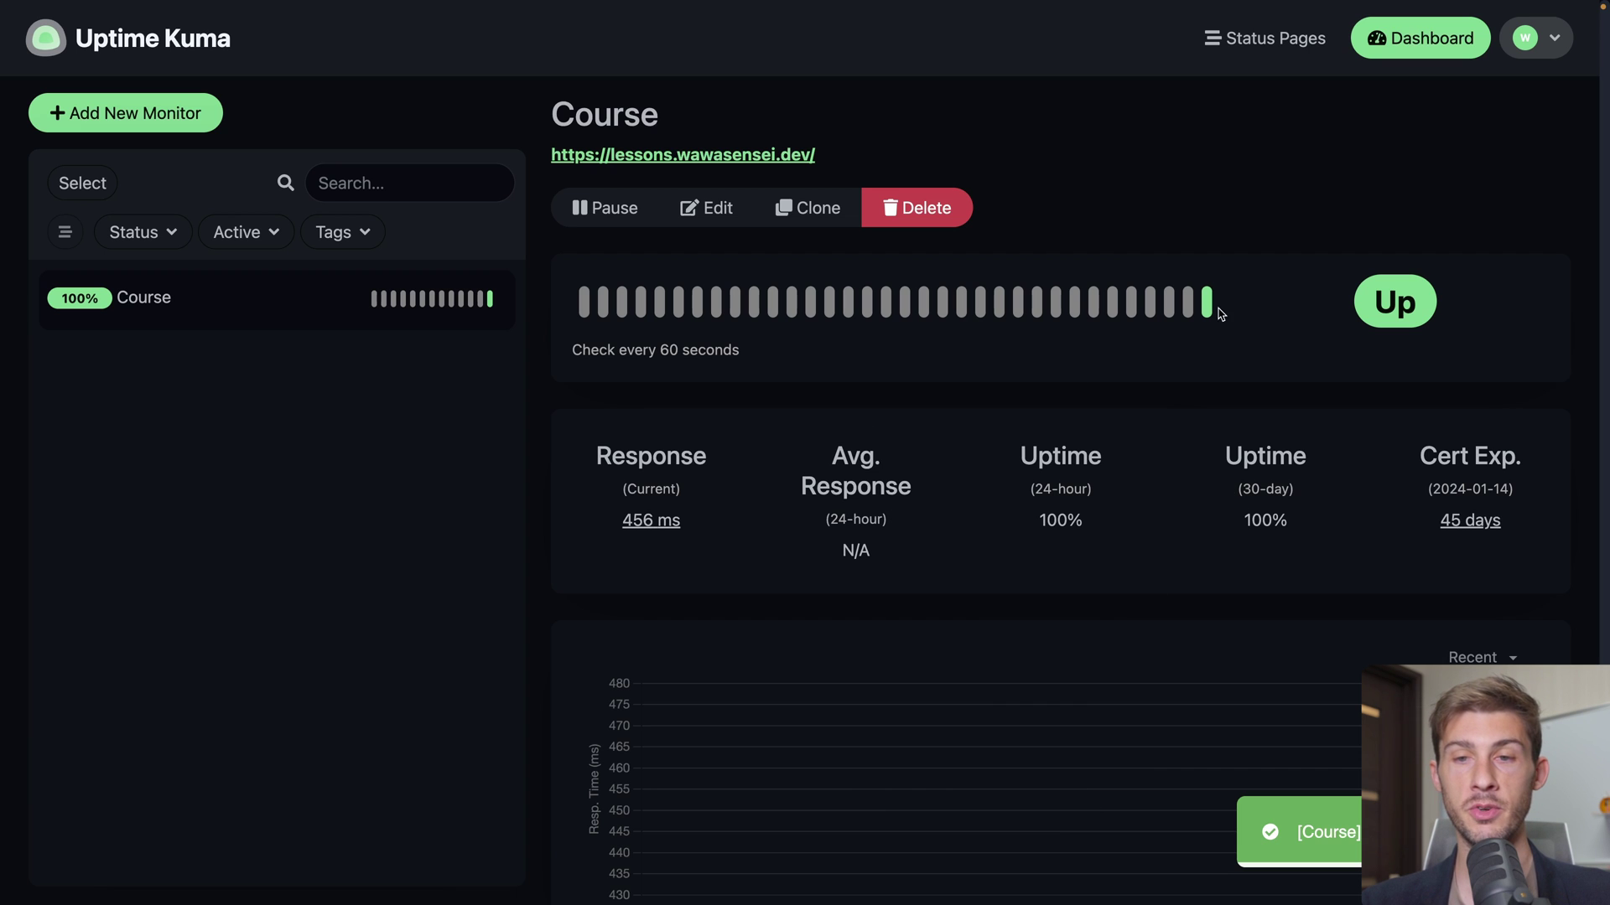
pyautogui.moveTo(1207, 310)
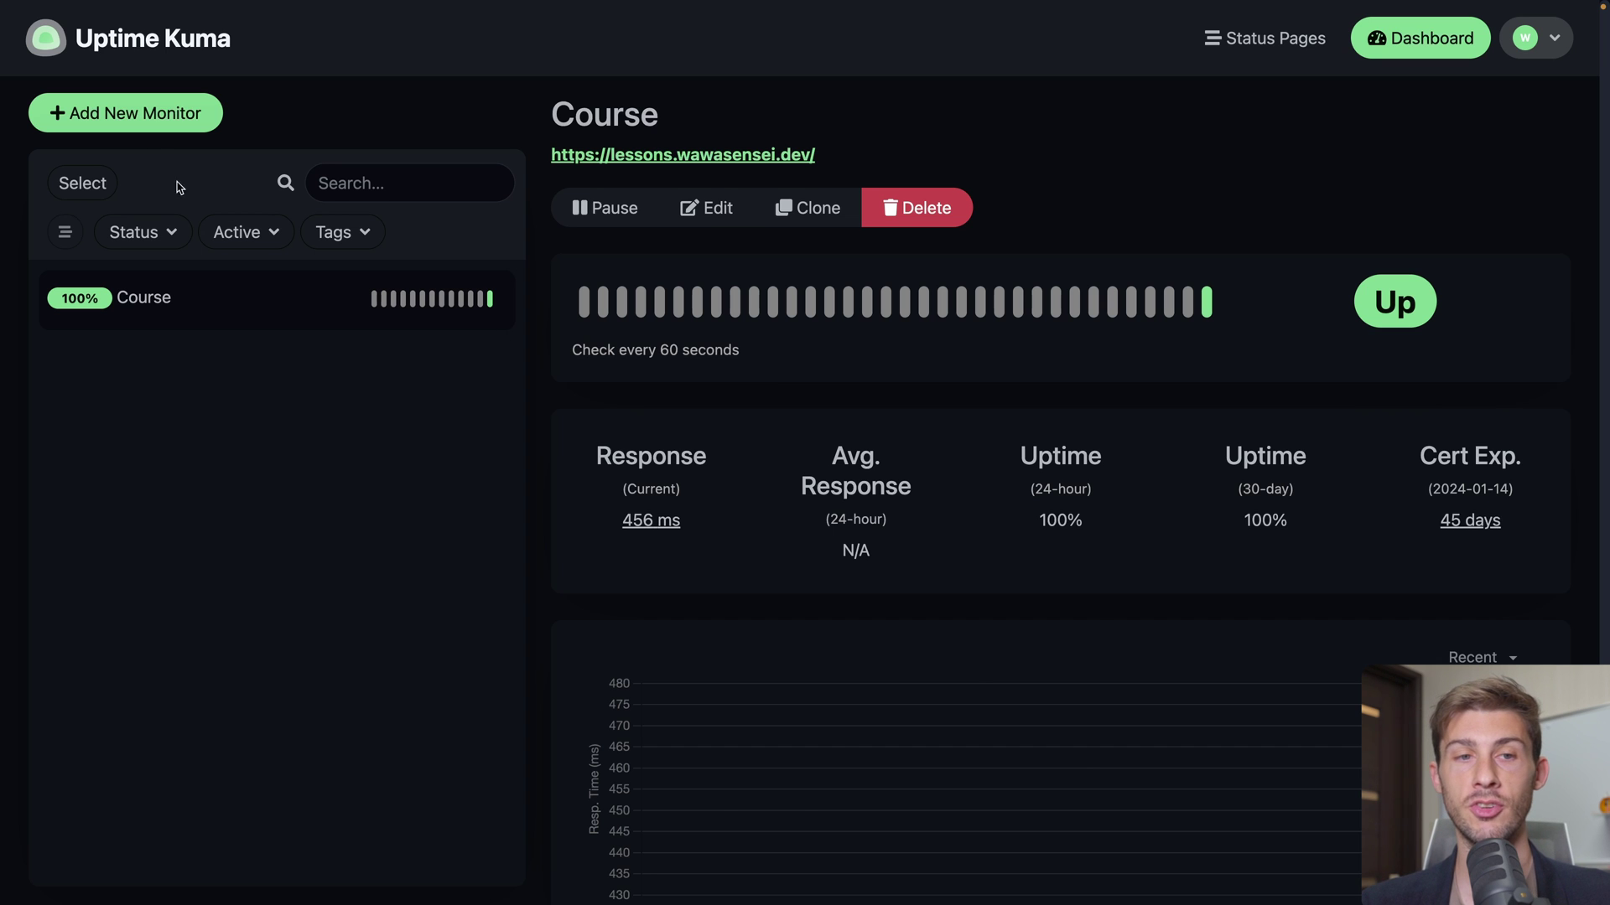
# Start a new DNS monitor named Test DNS
pyautogui.click(150, 114)
pyautogui.click(741, 287)
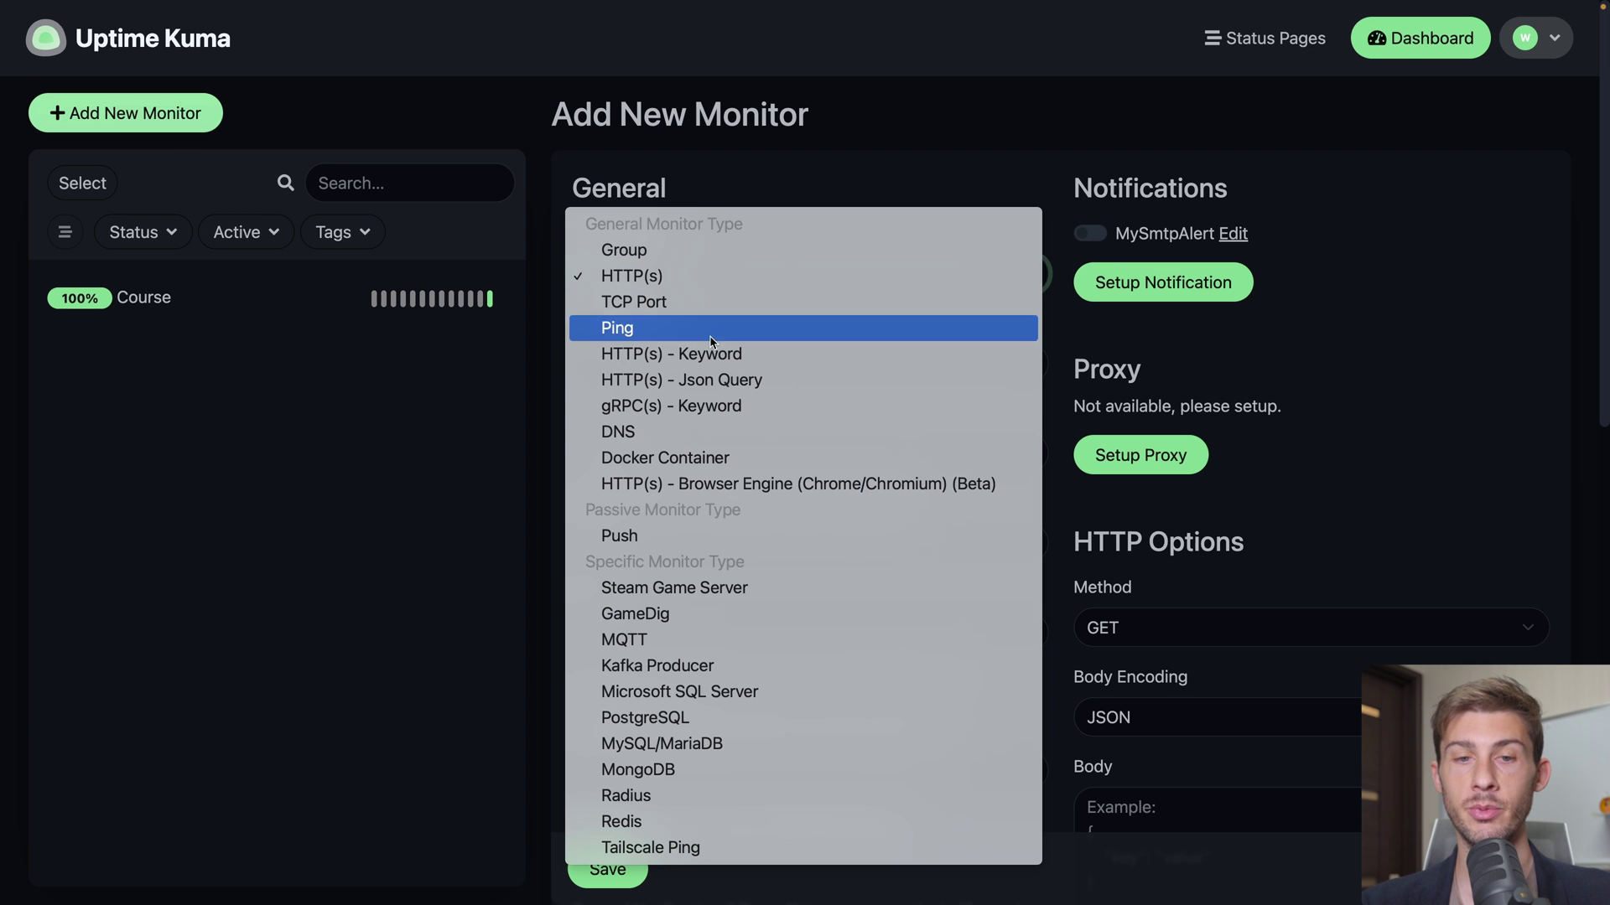
pyautogui.click(679, 432)
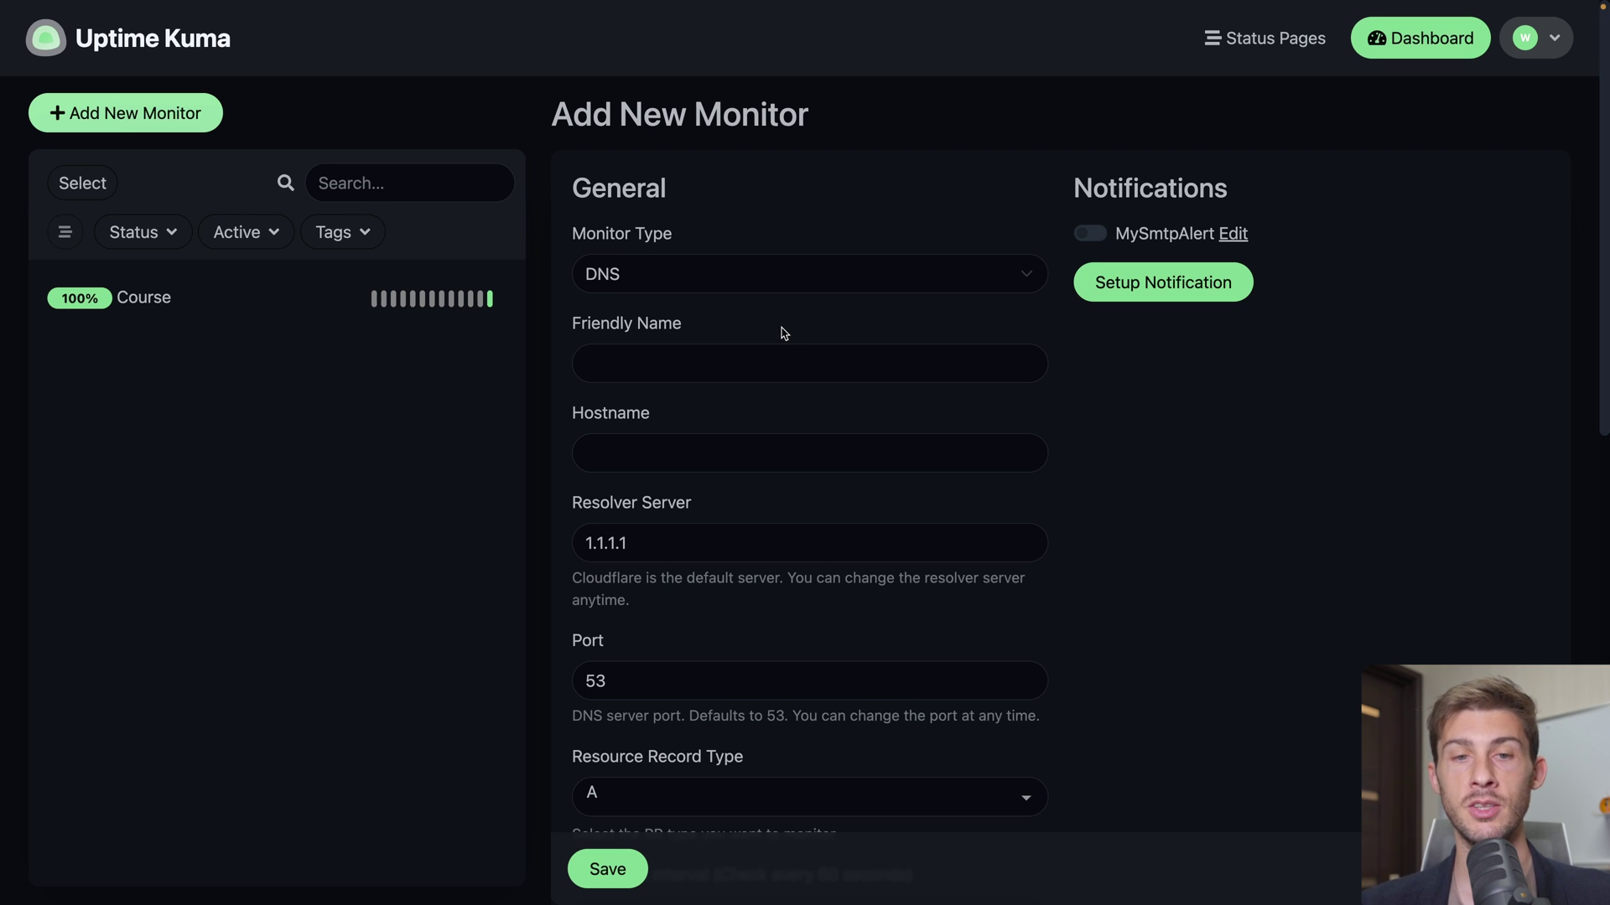
pyautogui.click(737, 370)
pyautogui.write('Test DNS')
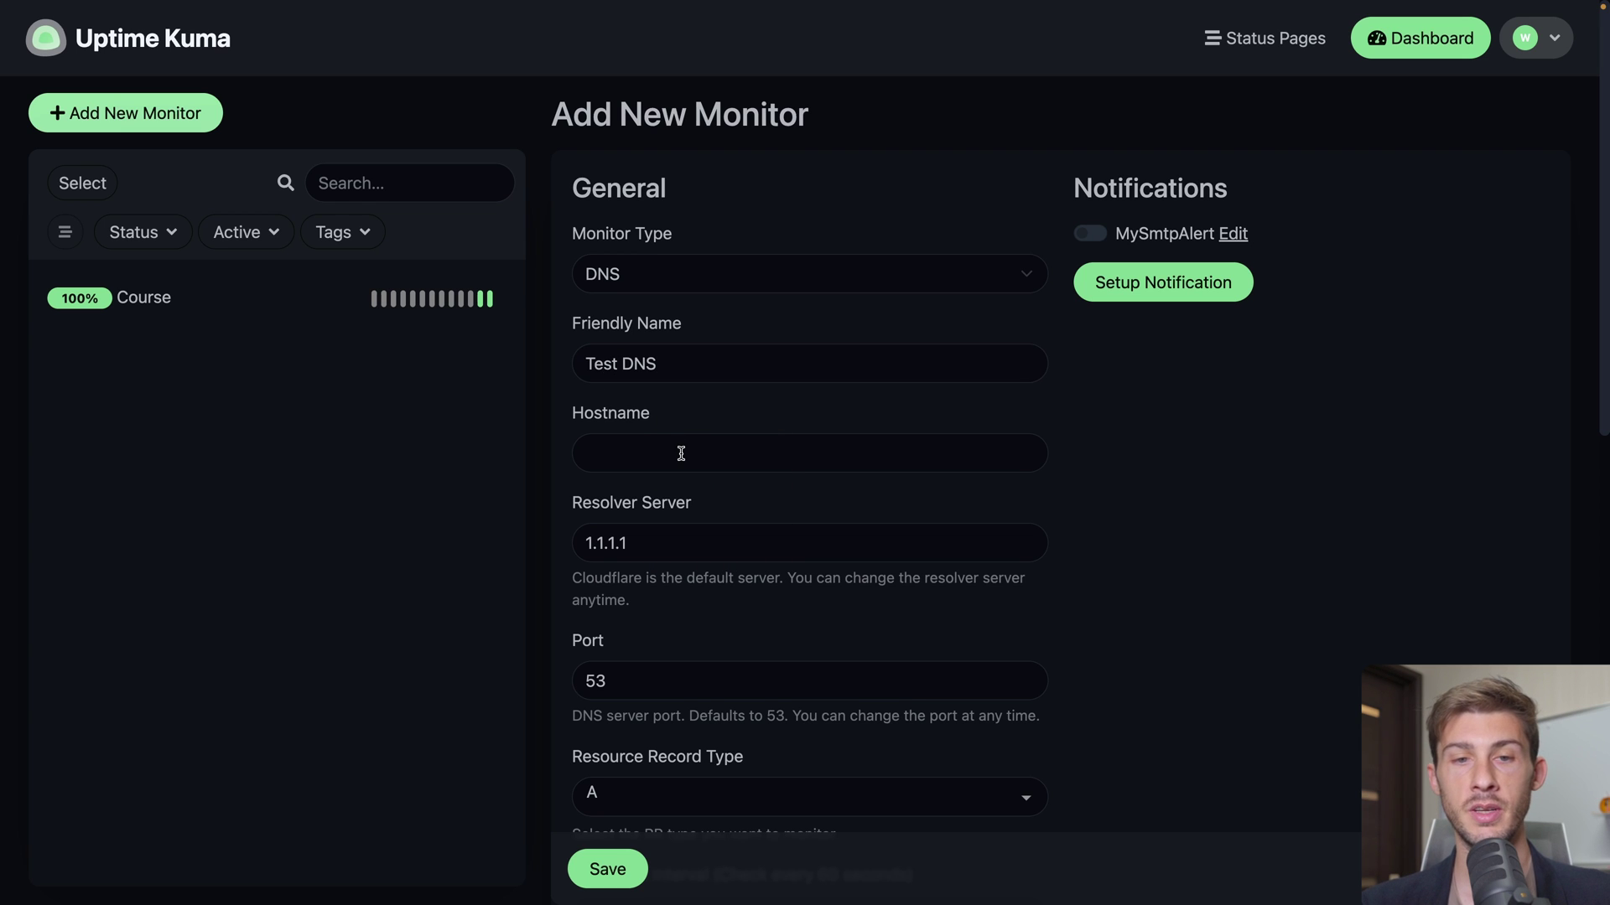
# Set the DNS monitor's hostname to test.wawasensei.dev and record type to CNAME
pyautogui.click(682, 453)
pyautogui.write('test.wa')
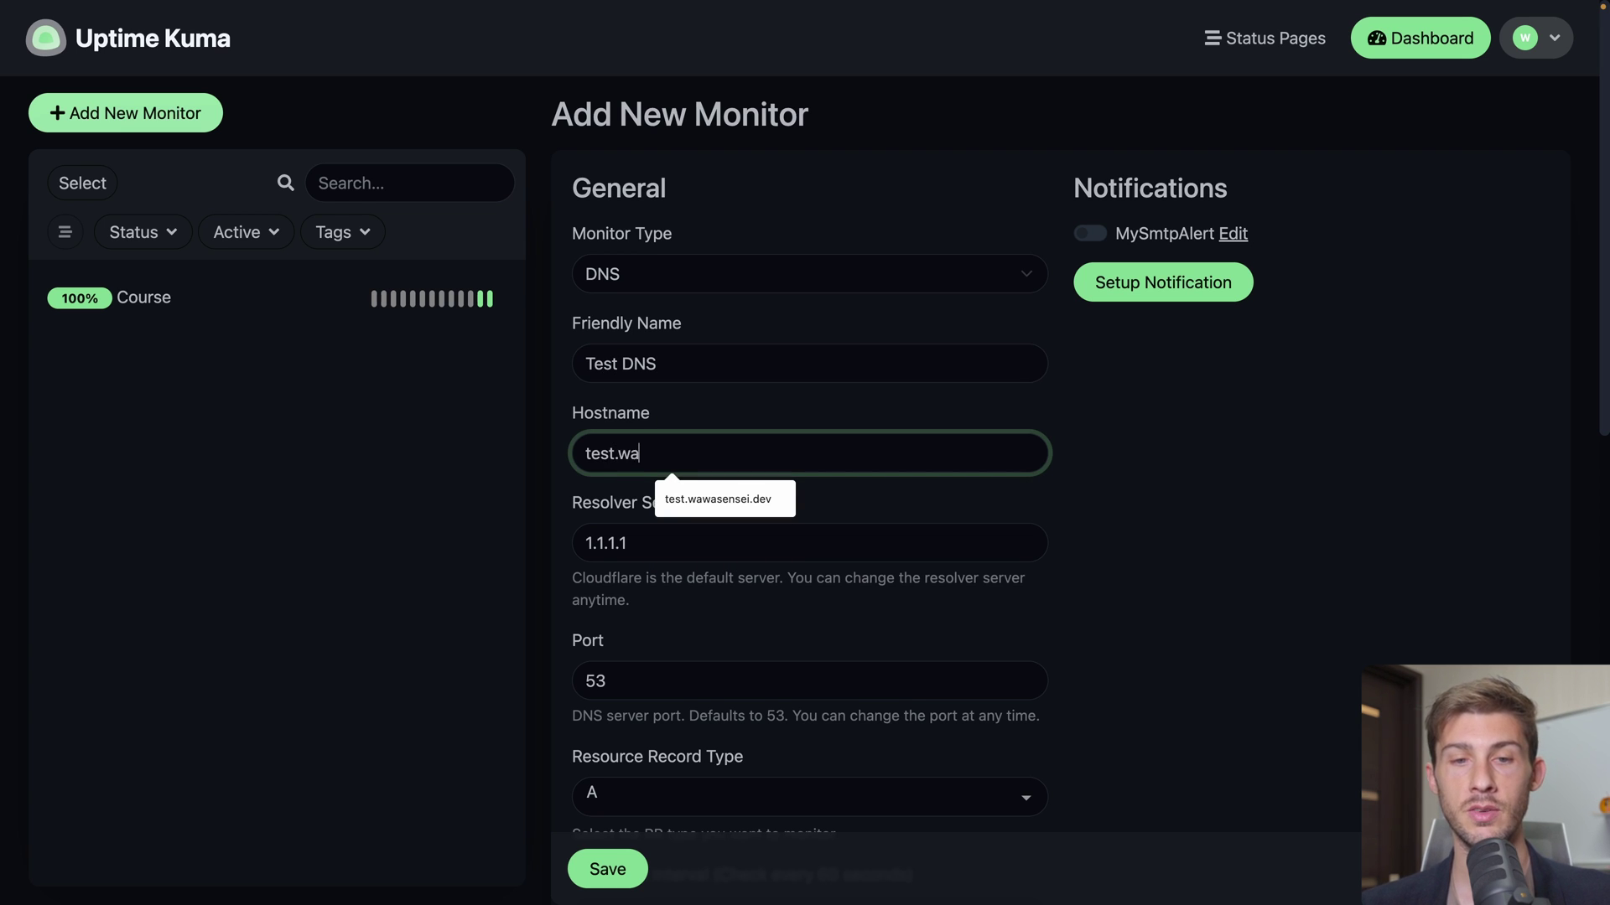
pyautogui.write('wasensei.dev')
pyautogui.click(541, 522)
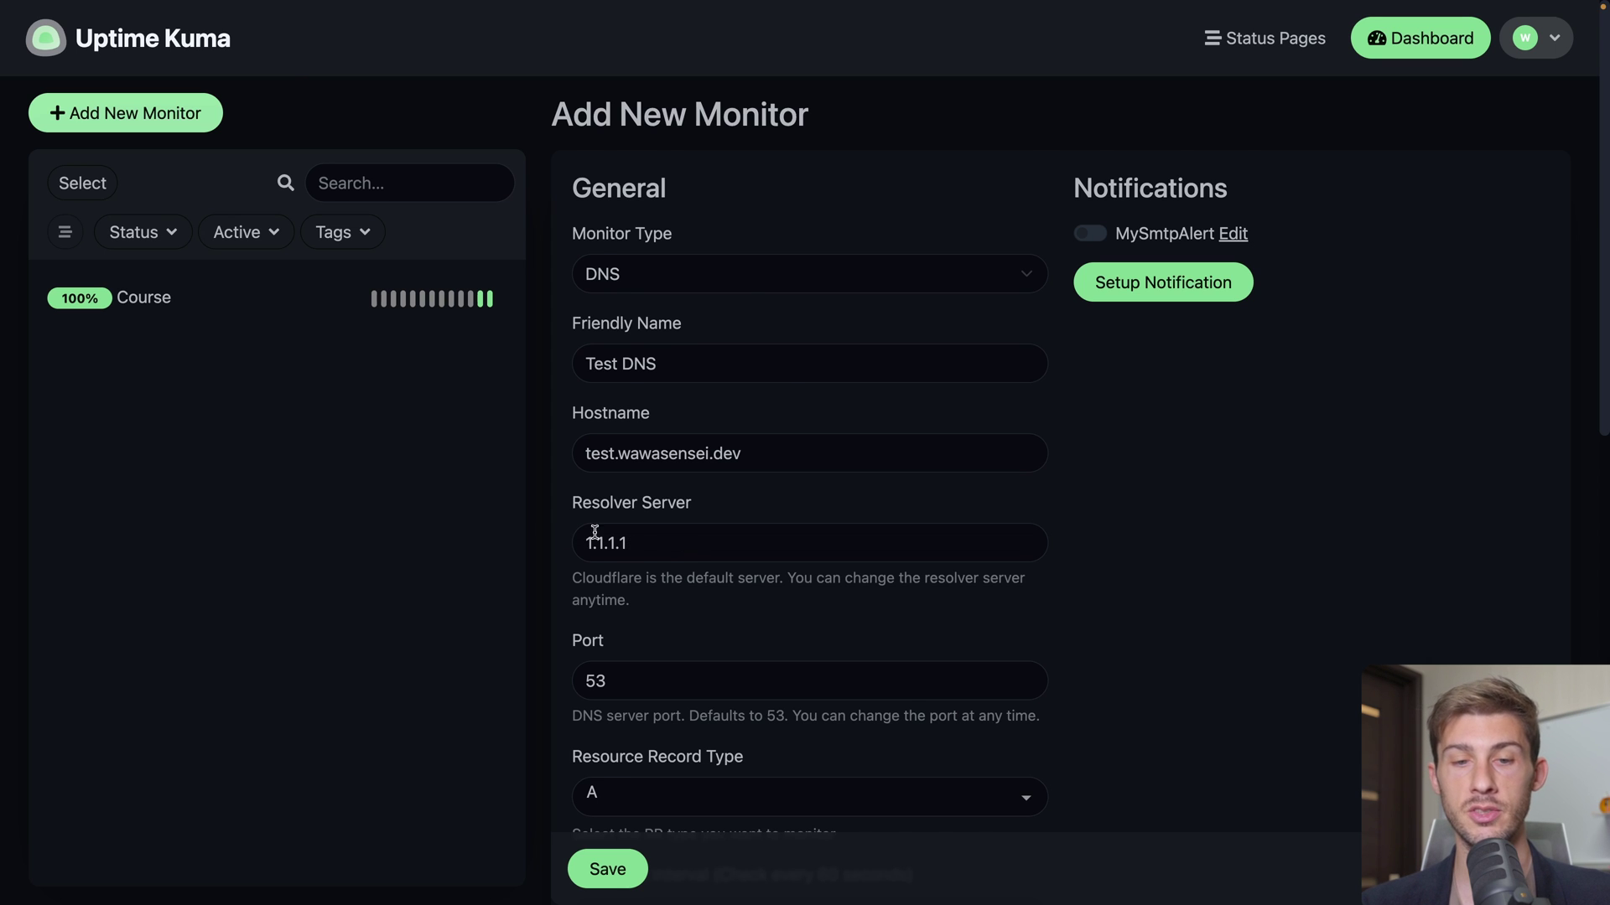
pyautogui.scroll(-3, 628, 586)
pyautogui.click(663, 591)
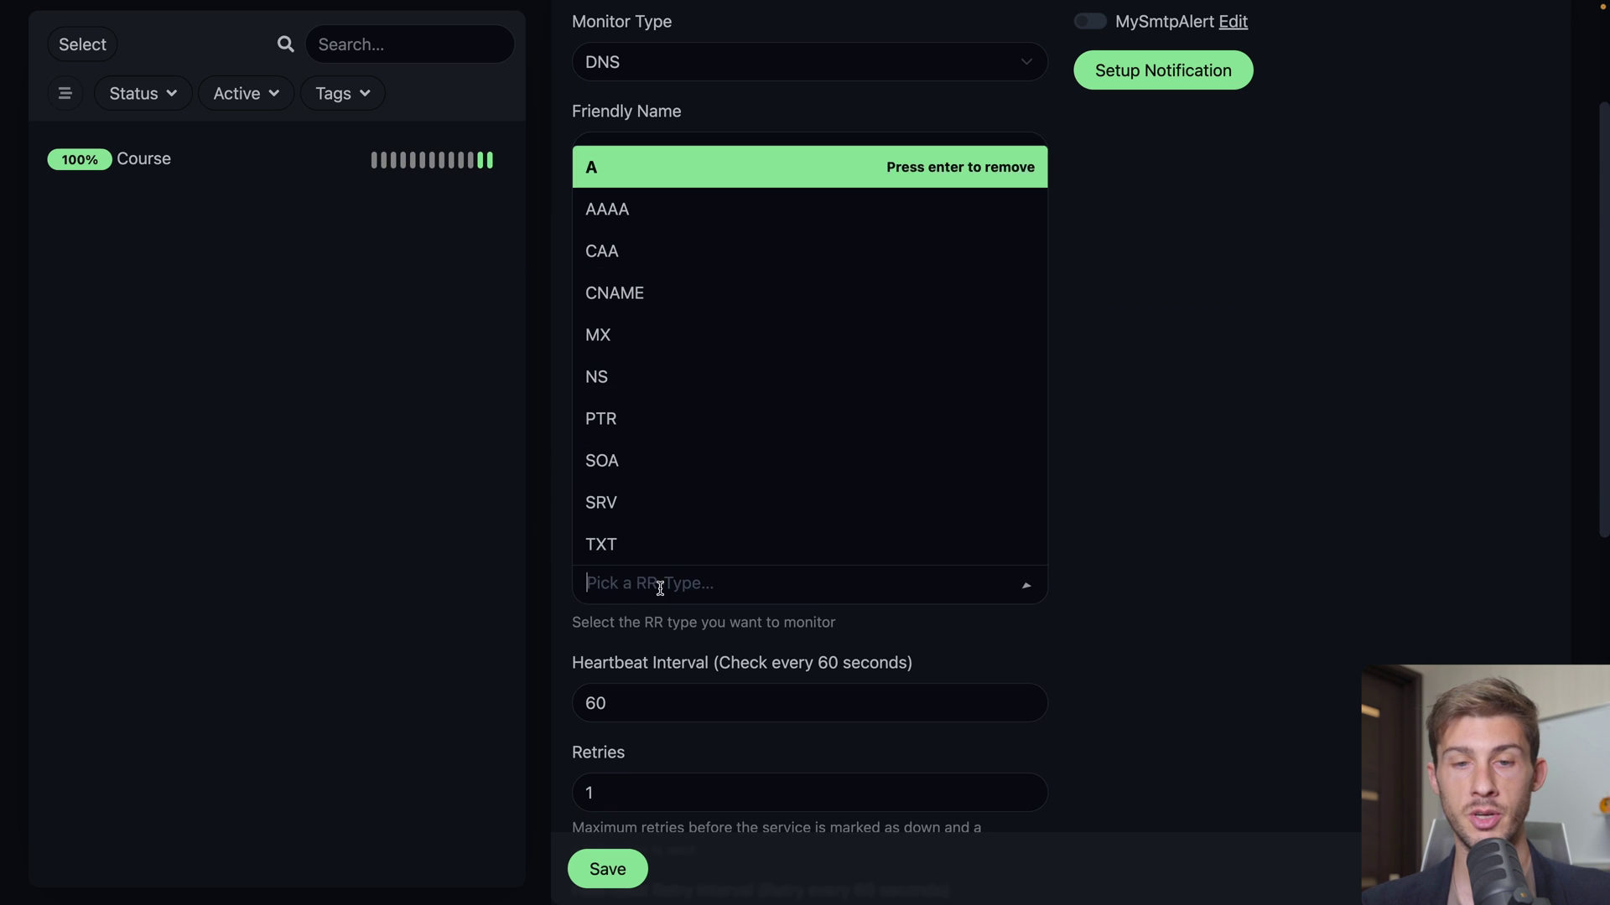
pyautogui.click(702, 299)
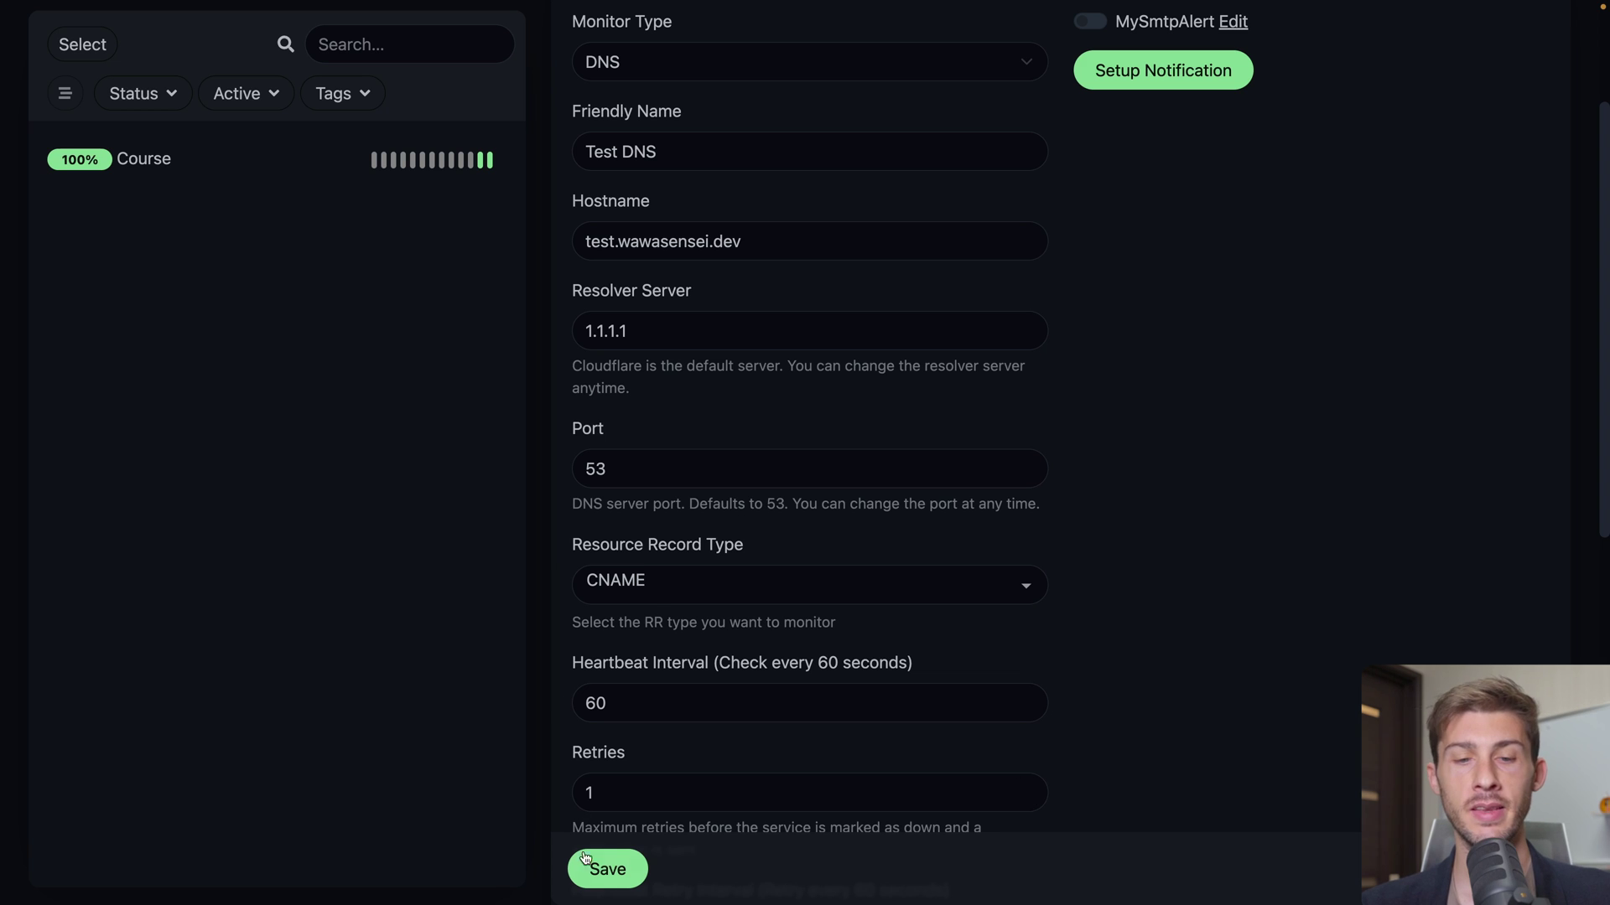
# Save Test DNS, then compare the Course monitor with Test DNS, which shows Down with ENOTFOUND
pyautogui.click(594, 877)
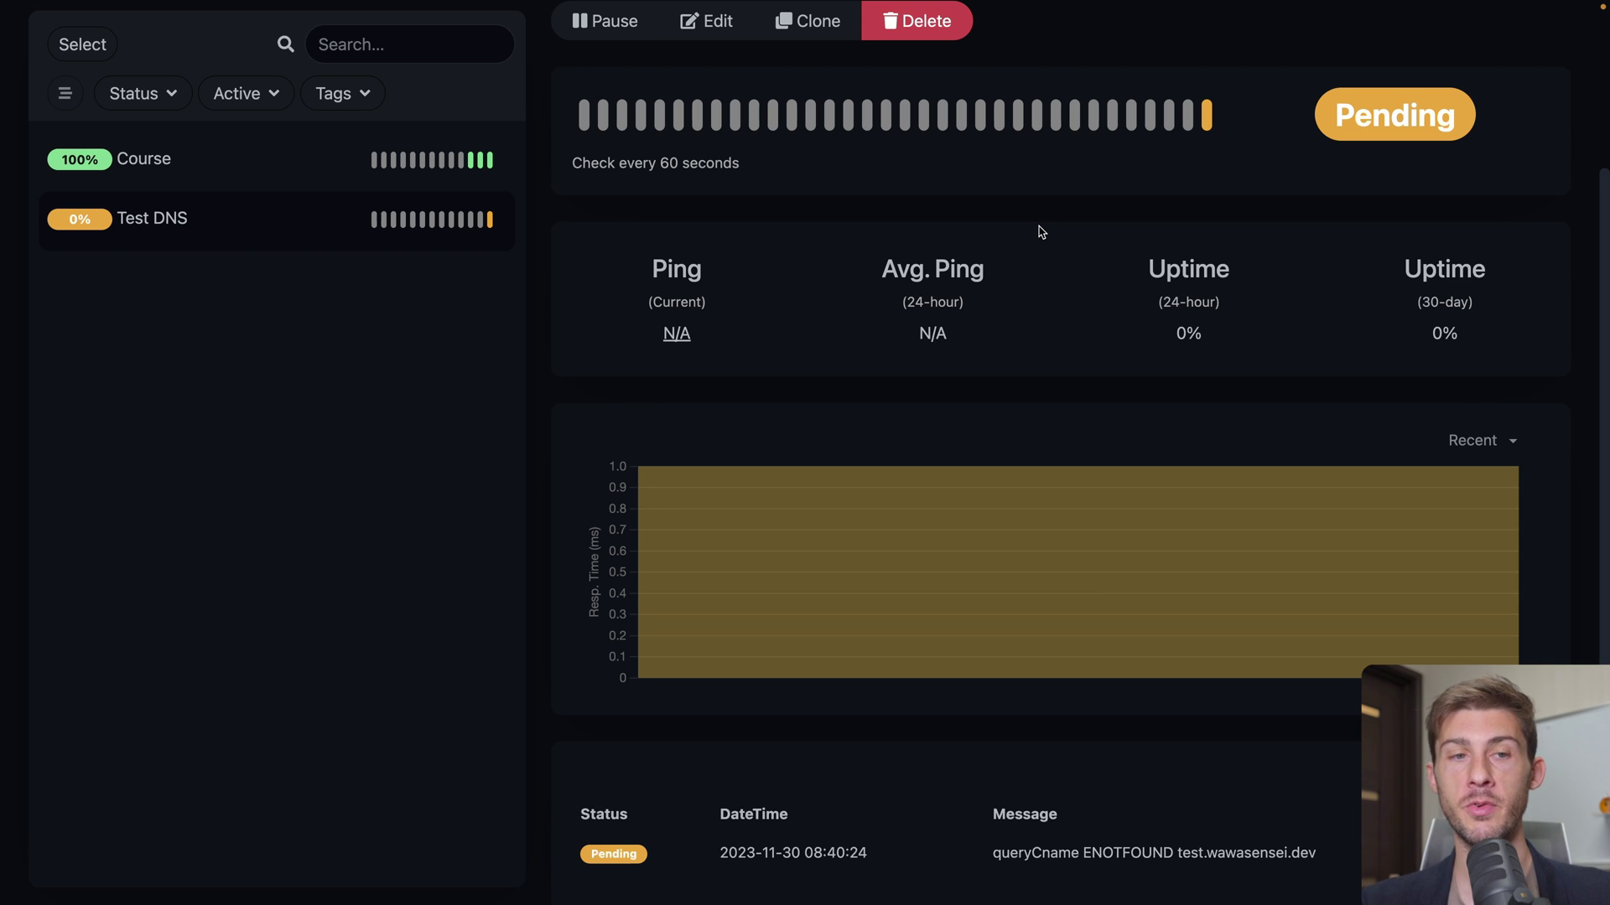
pyautogui.click(223, 163)
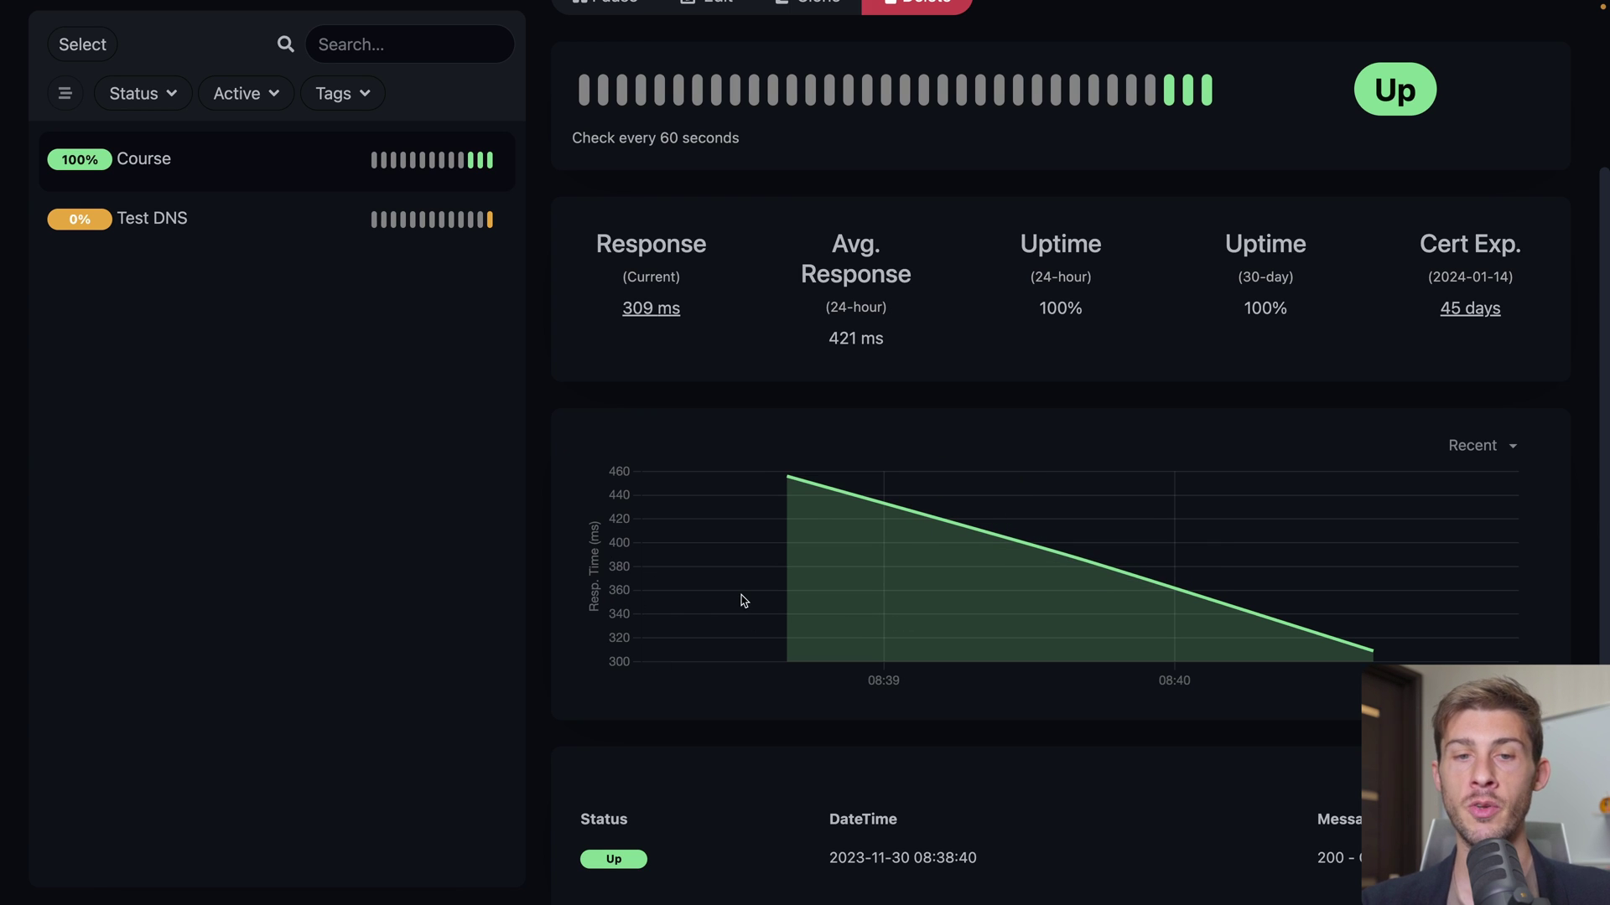
pyautogui.moveTo(784, 539)
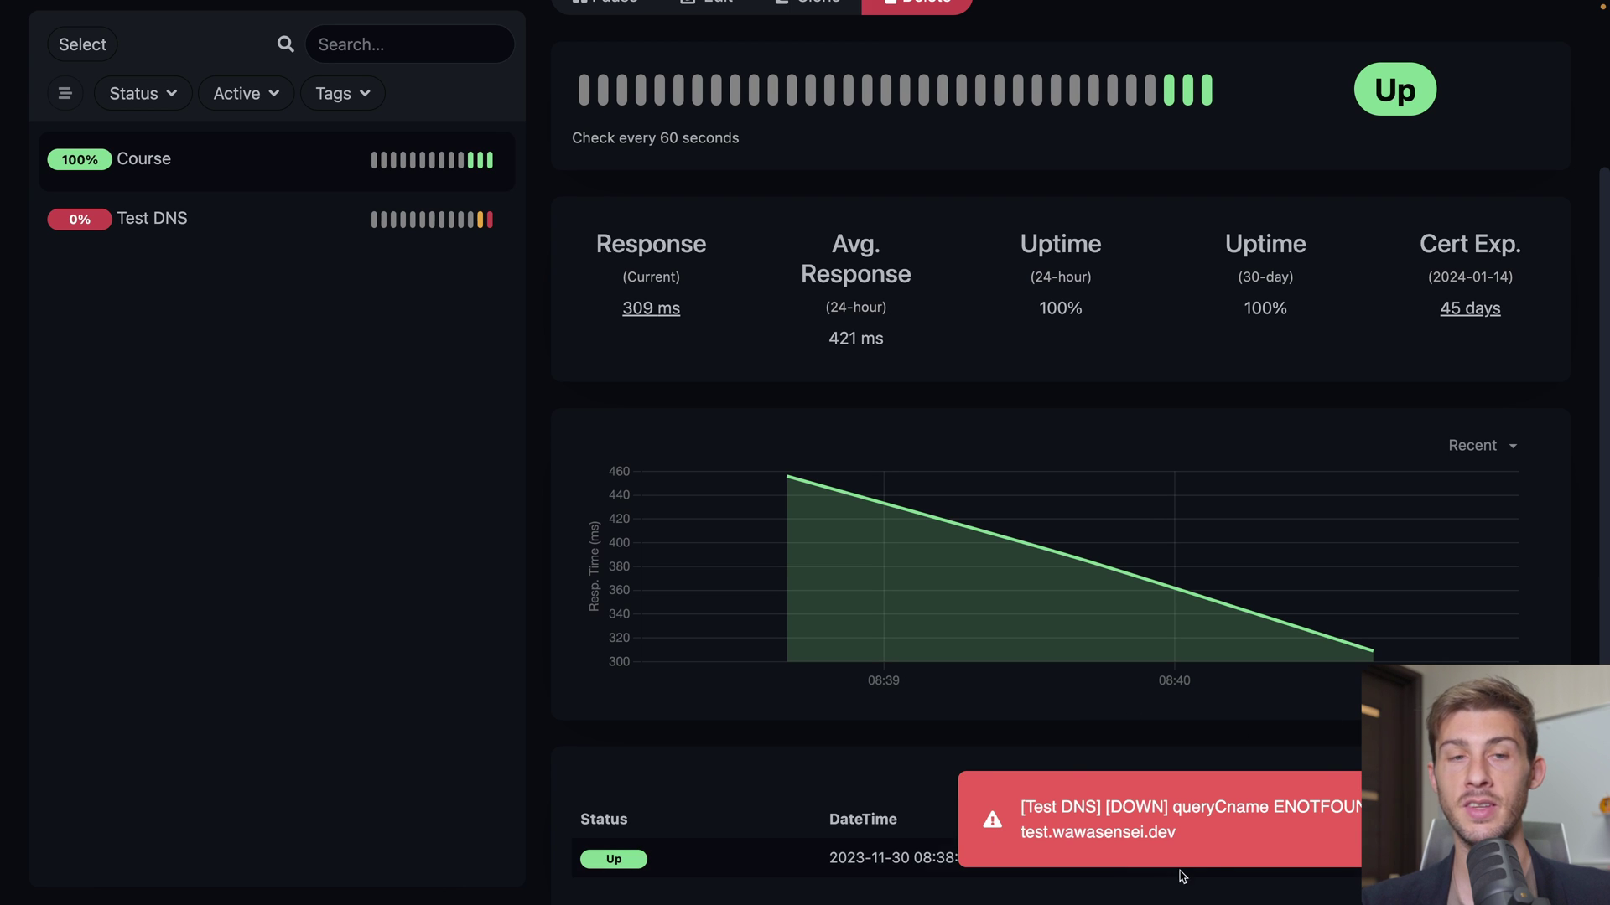
pyautogui.click(220, 219)
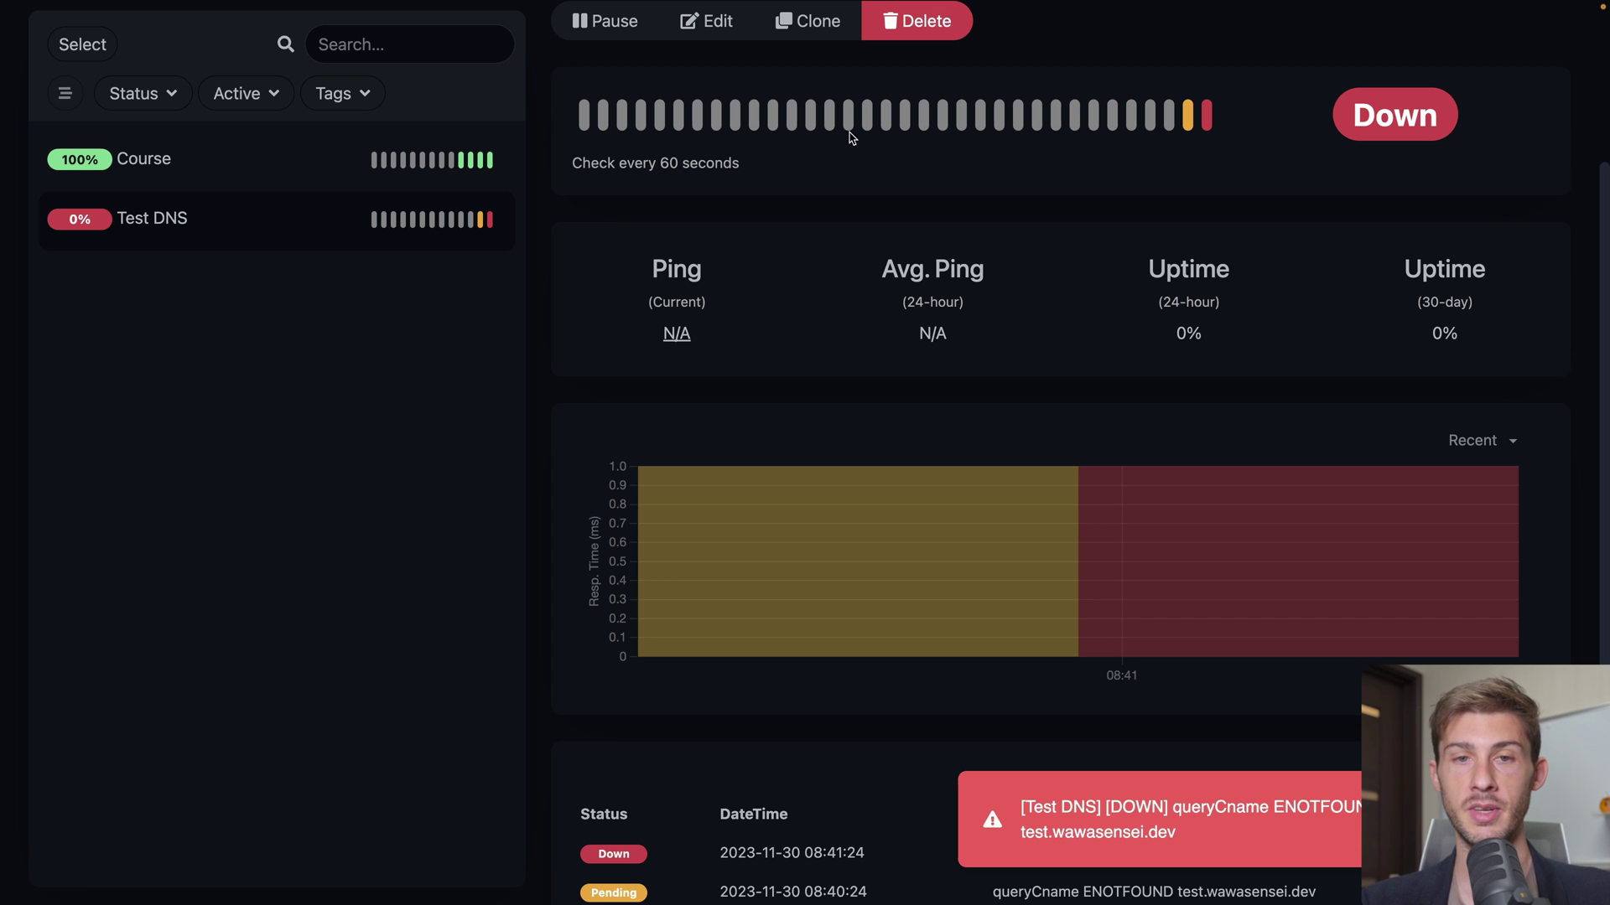
# Edit the Test DNS monitor and set up a new Slack notification
pyautogui.click(715, 25)
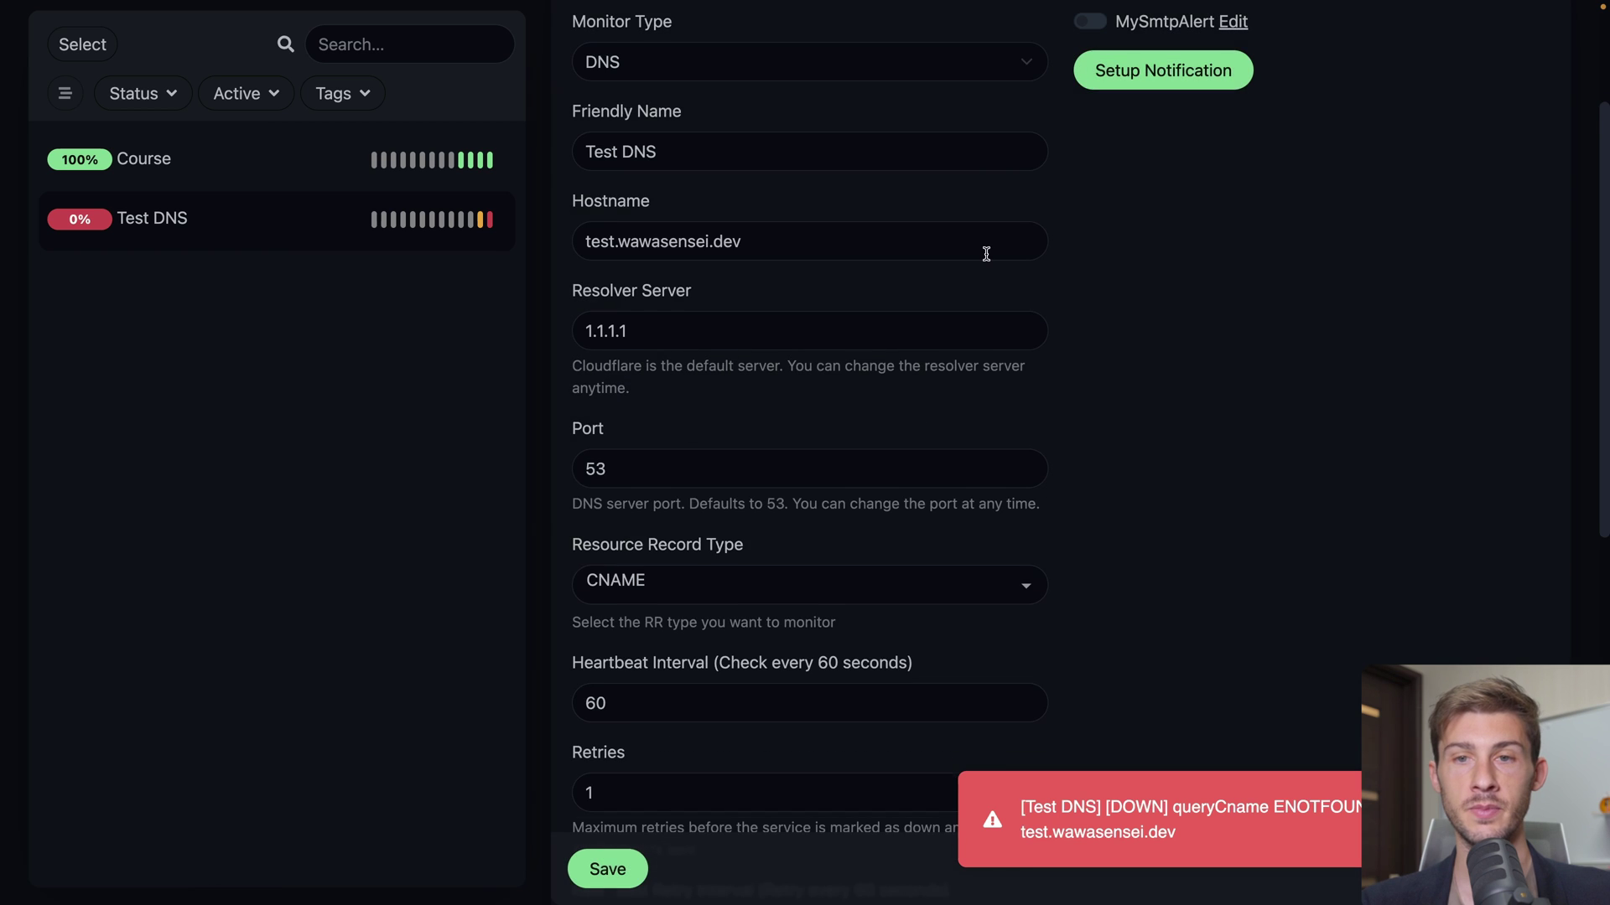
pyautogui.scroll(3, 986, 255)
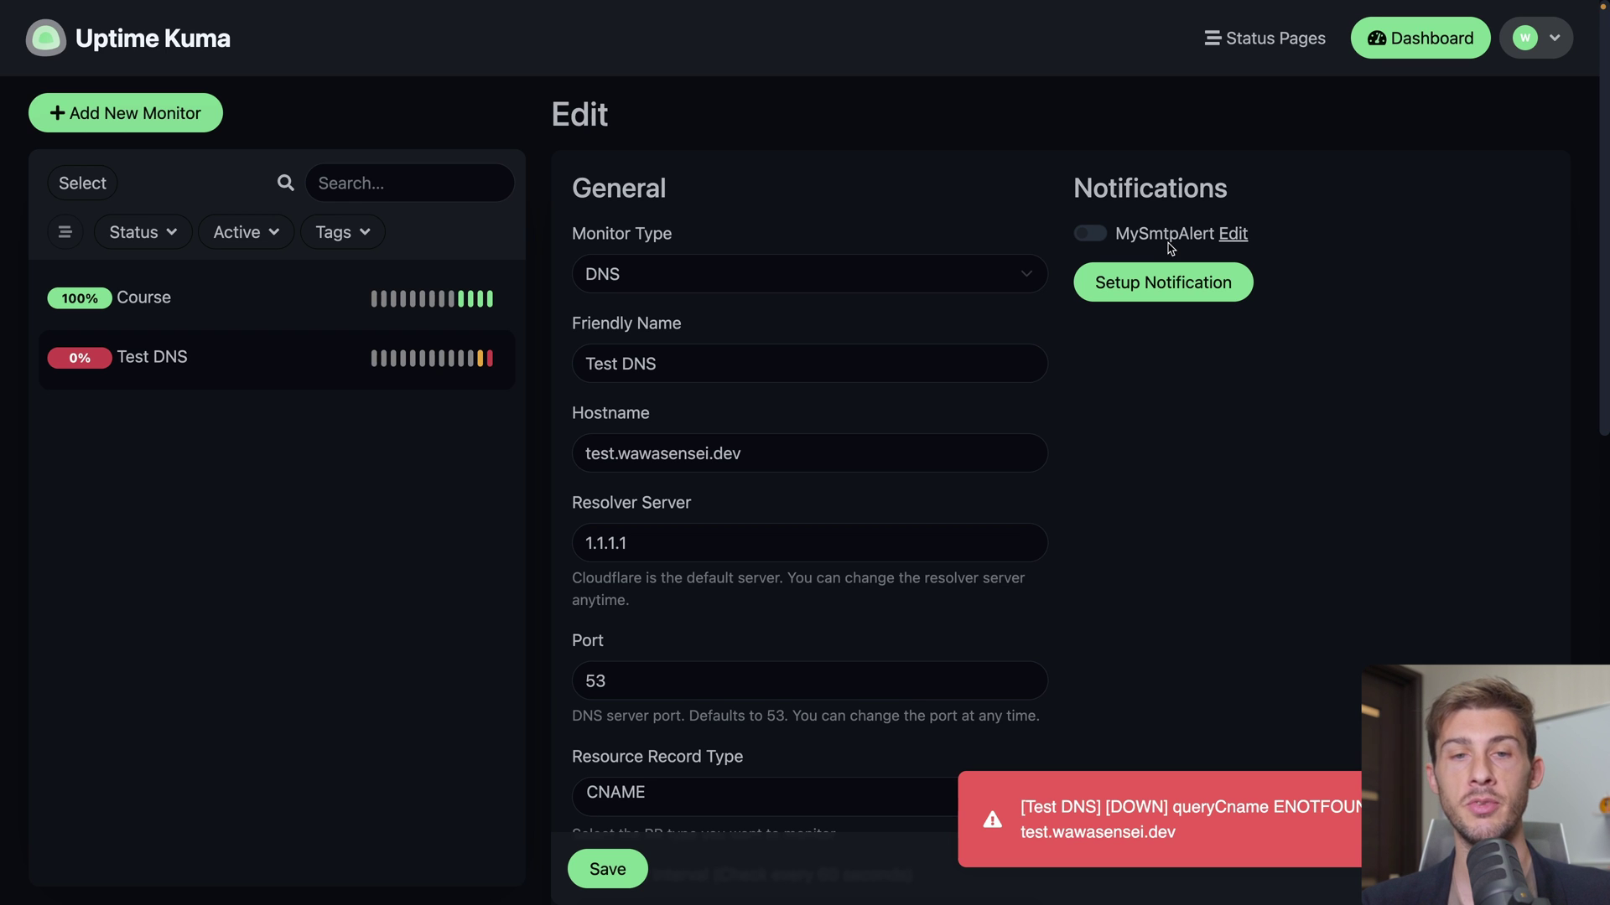
pyautogui.click(1134, 287)
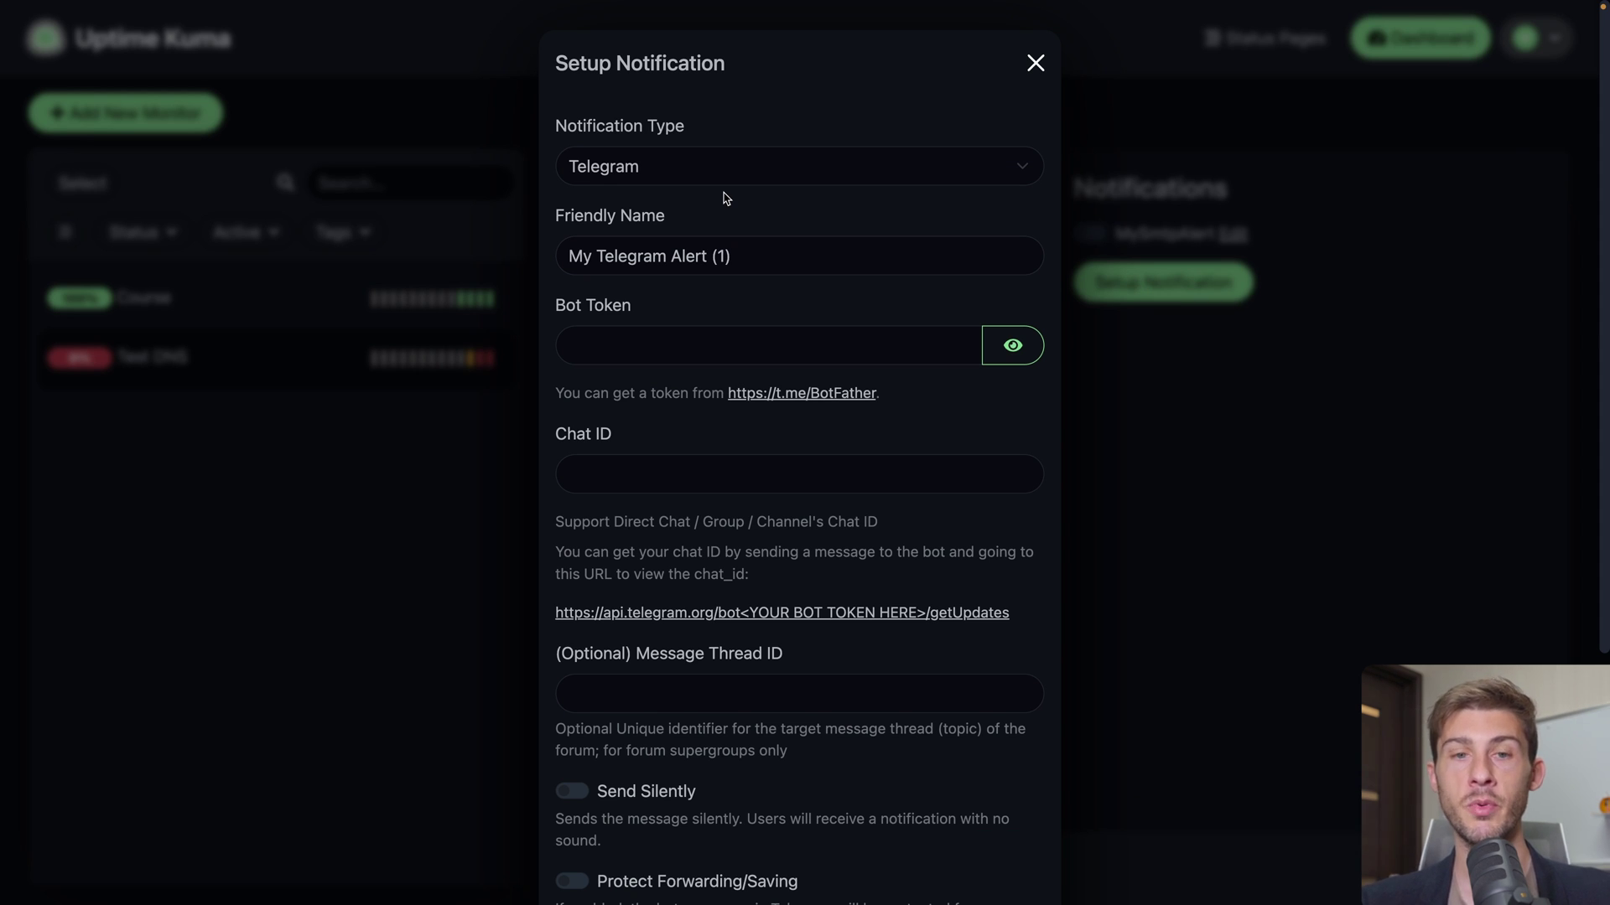
pyautogui.click(734, 178)
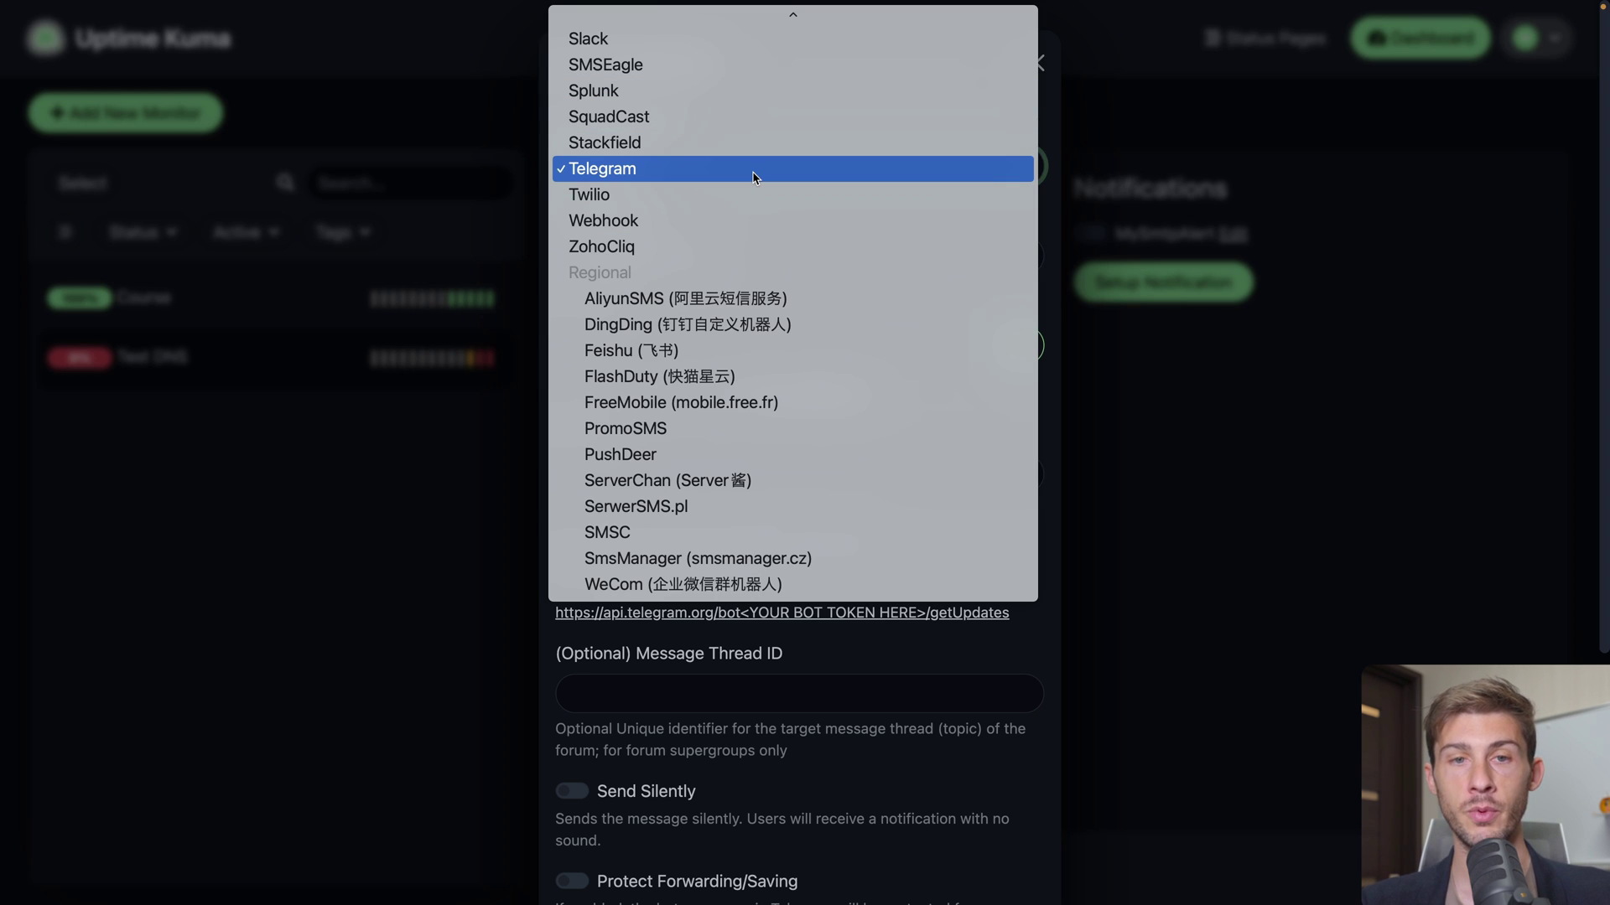
pyautogui.click(671, 44)
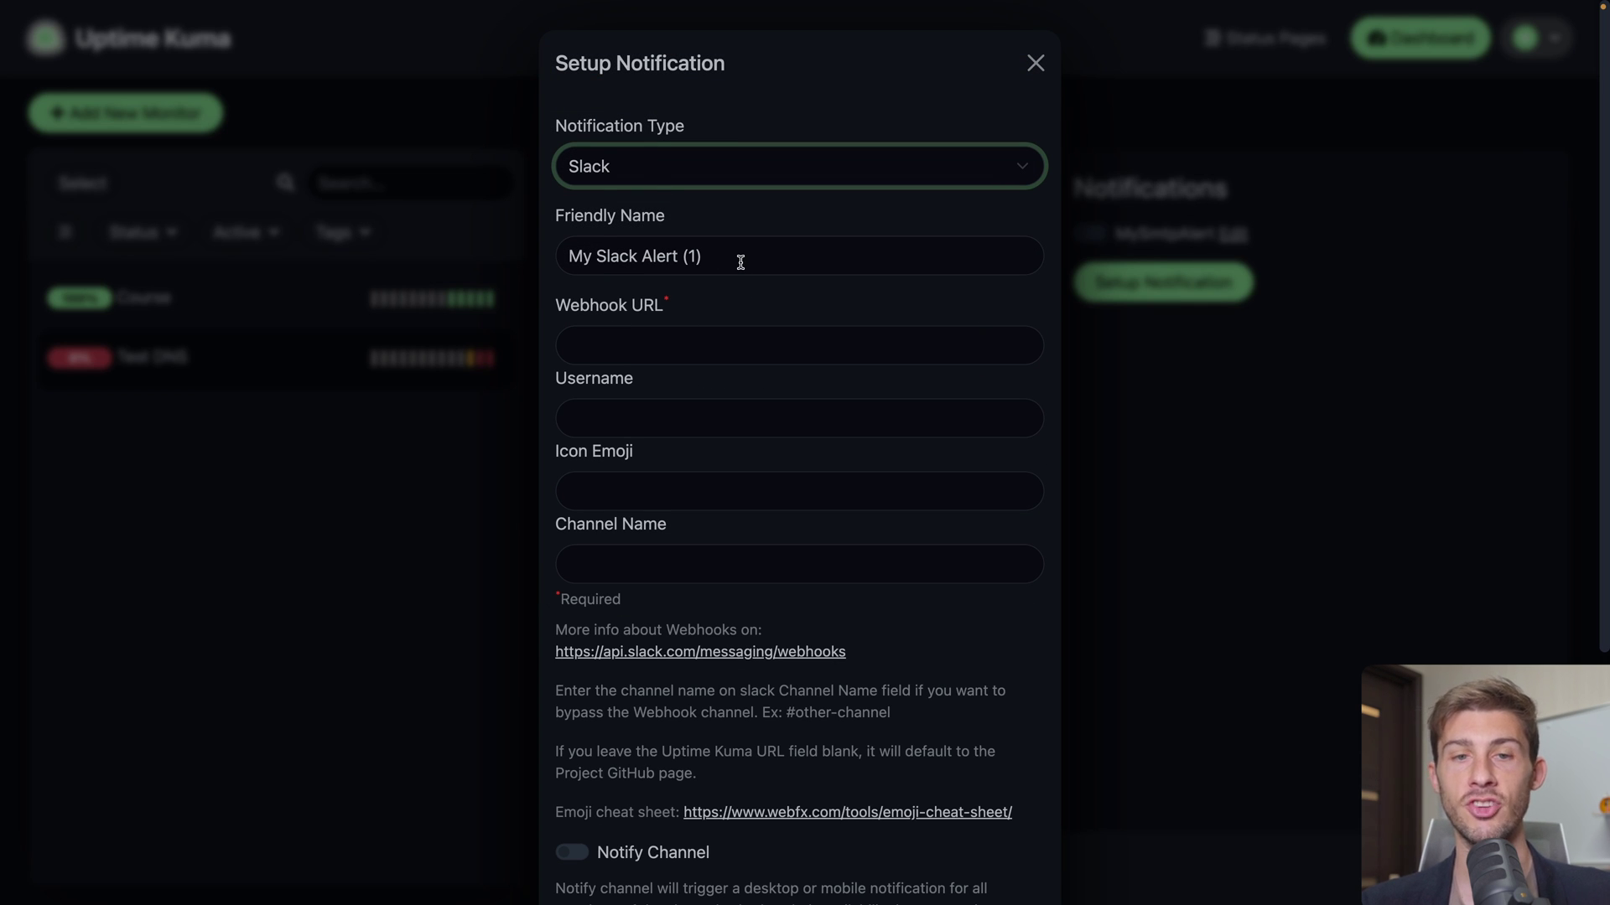
# Trim the notification's friendly name to My Slack Alert and focus the webhook URL field
pyautogui.moveTo(682, 252); pyautogui.dragTo(755, 252)
pyautogui.press('BackSpace')
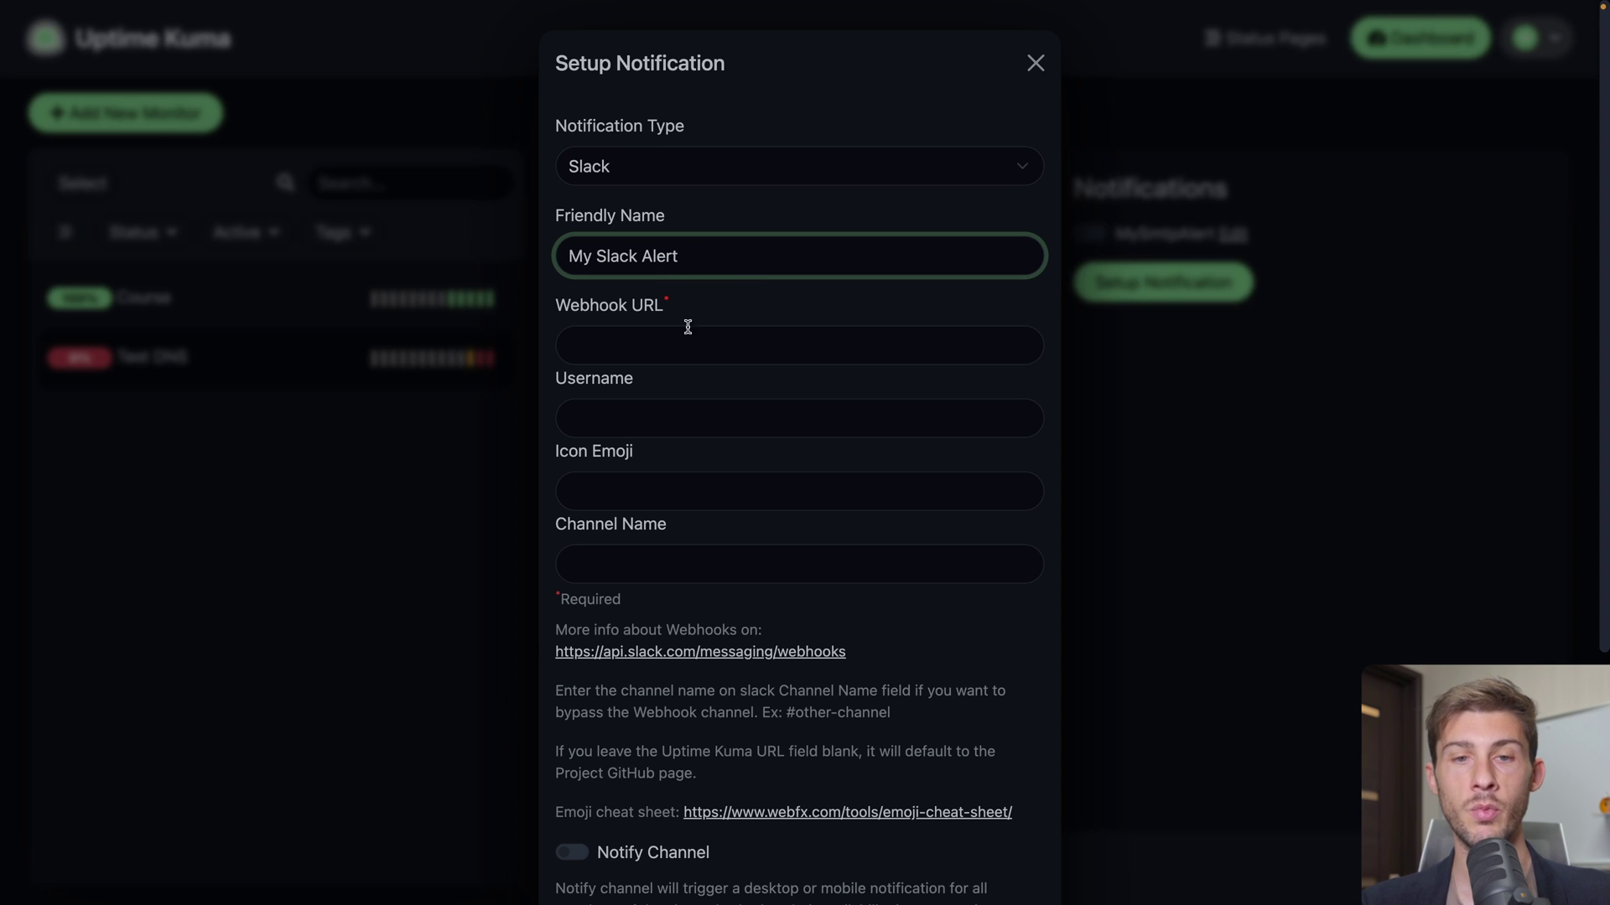
pyautogui.click(671, 345)
pyautogui.click(705, 317)
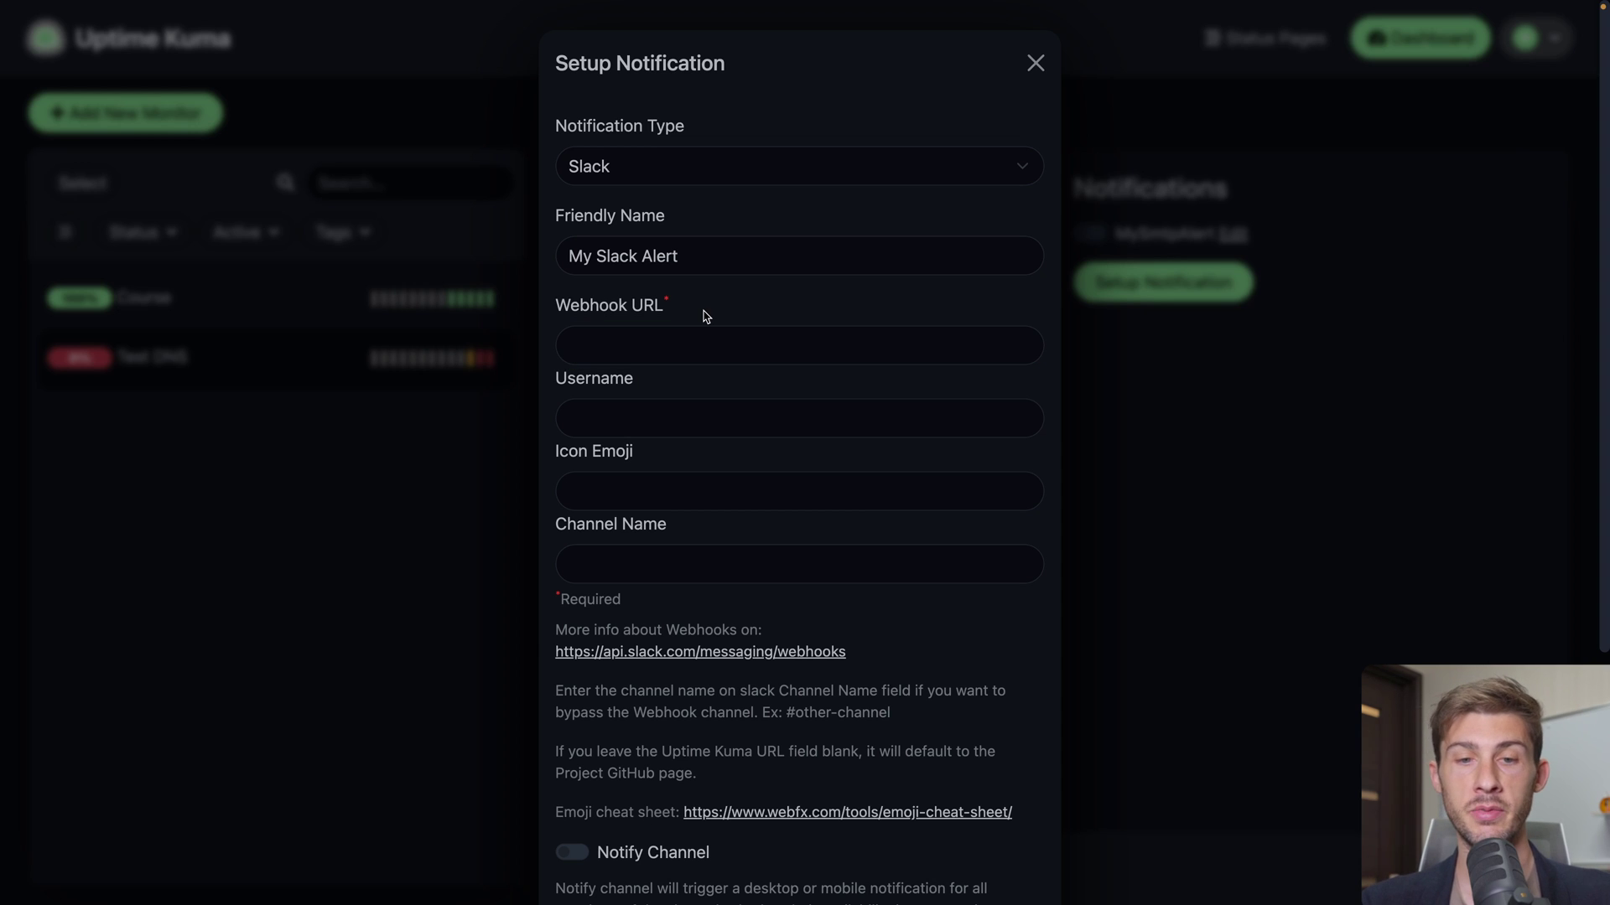
pyautogui.scroll(-2, 650, 457)
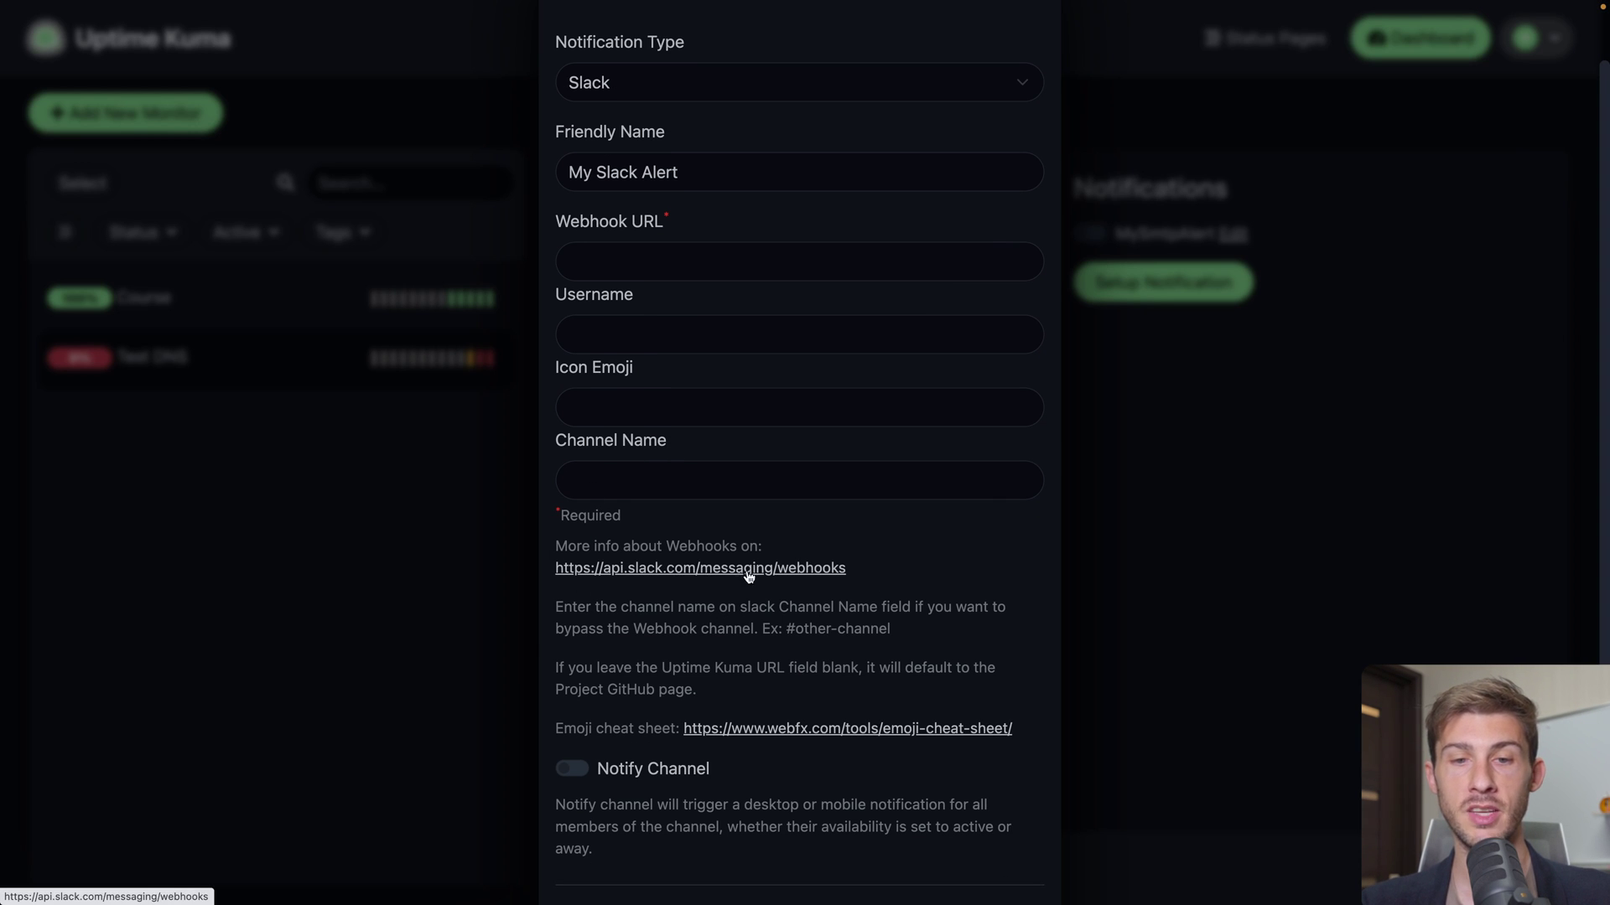
# Open and read Slack's incoming-webhooks guide
pyautogui.click(790, 577)
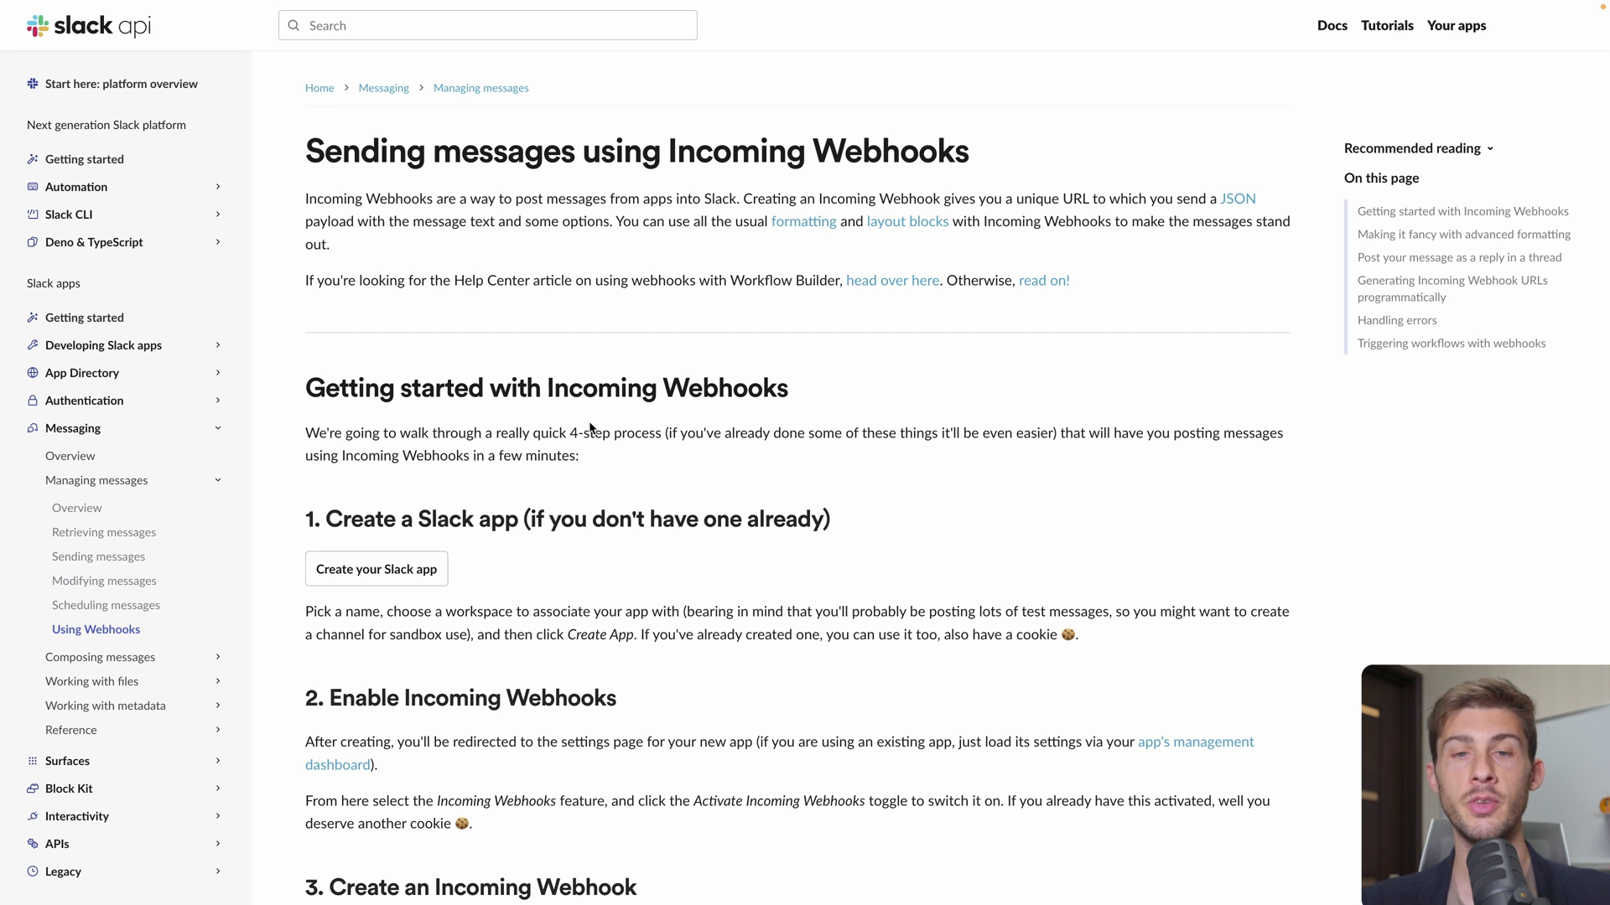
pyautogui.scroll(-3, 637, 465)
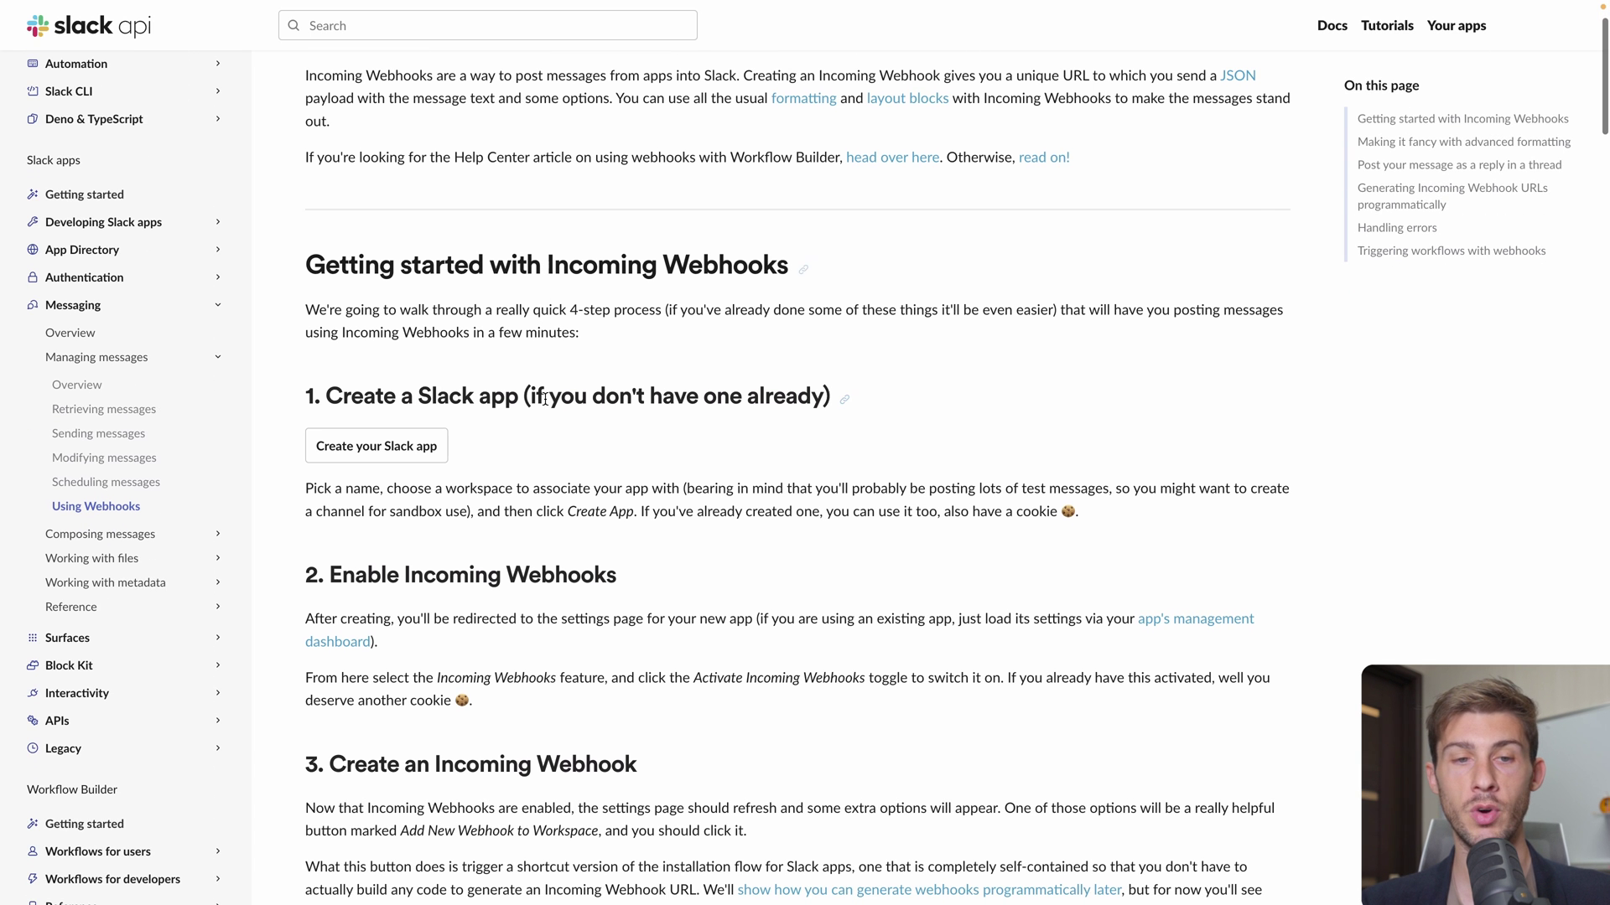
pyautogui.scroll(-5, 683, 506)
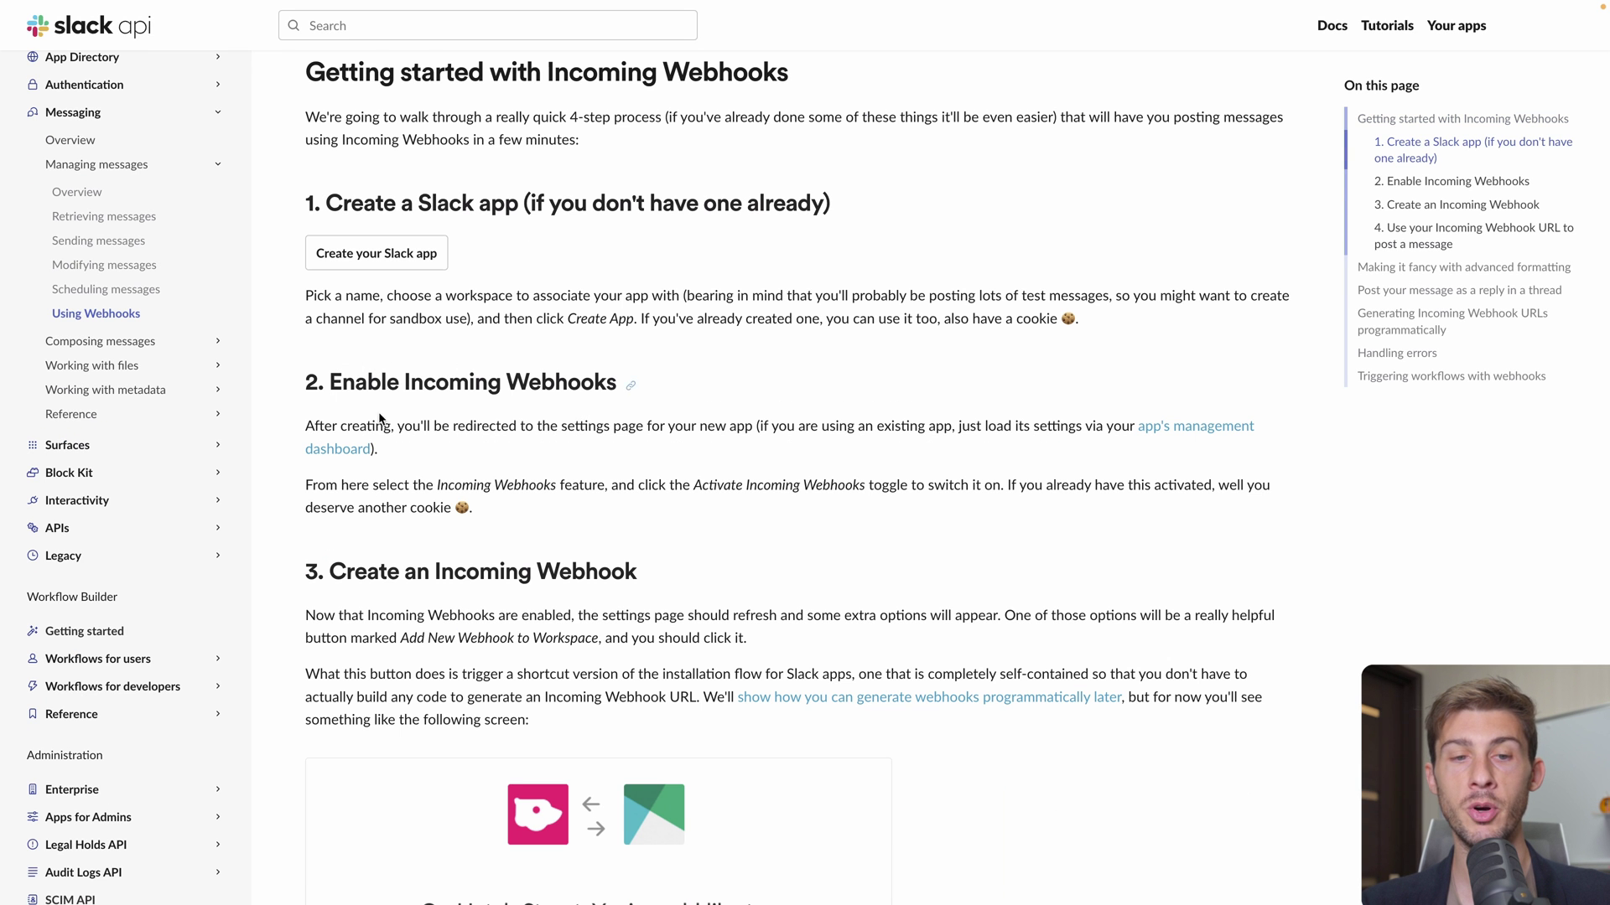
pyautogui.scroll(-5, 433, 532)
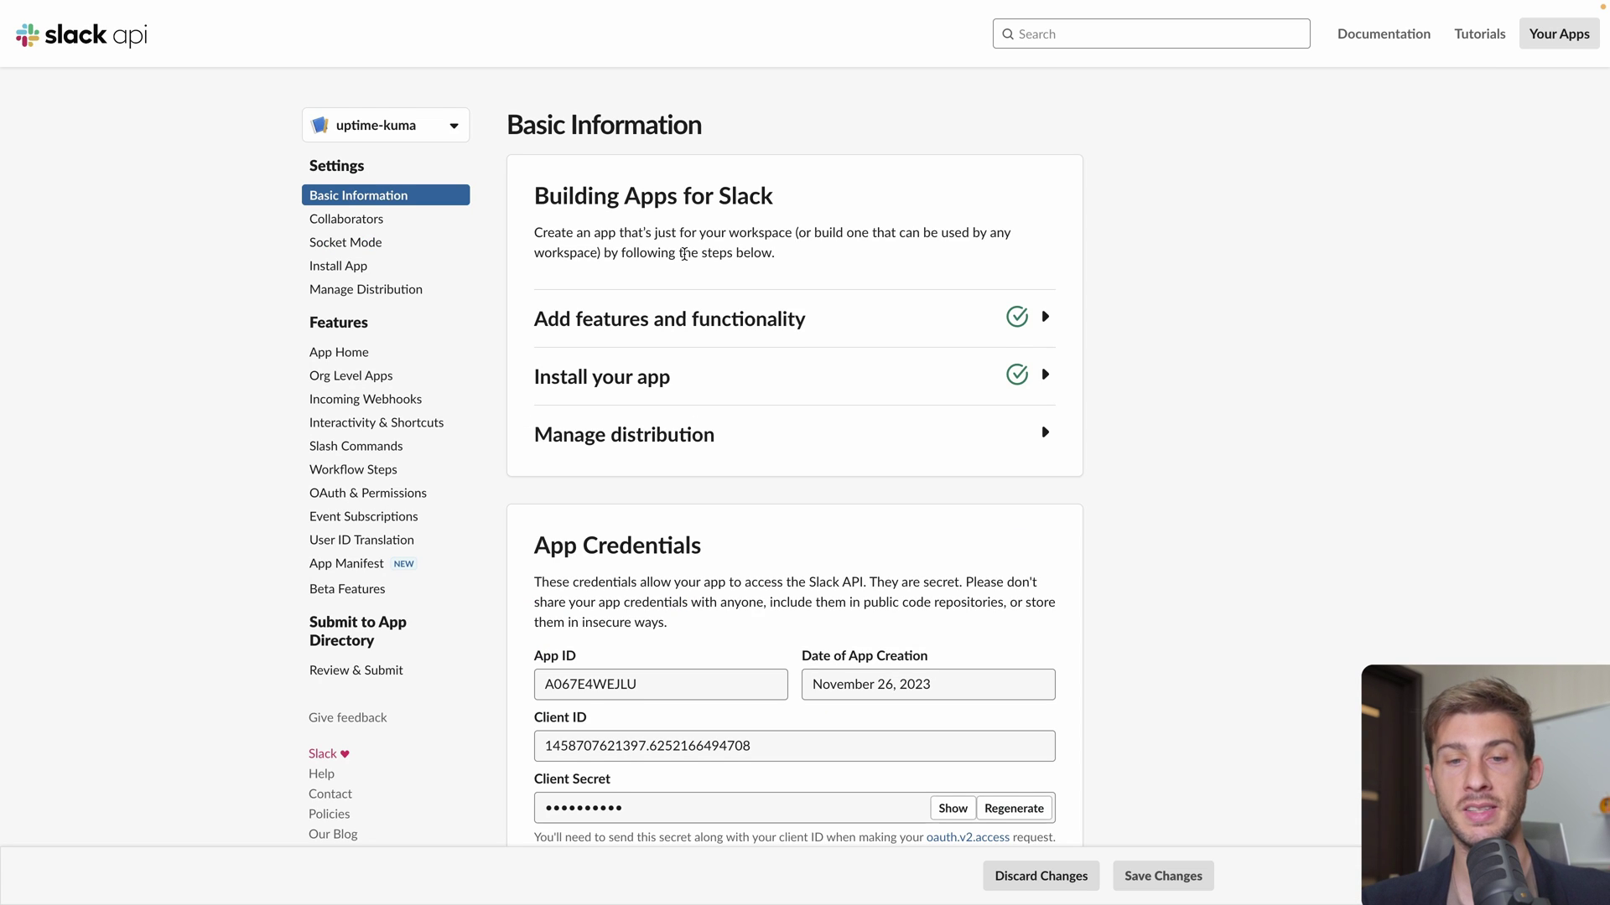
pyautogui.scroll(-7, 683, 254)
pyautogui.scroll(7, 616, 278)
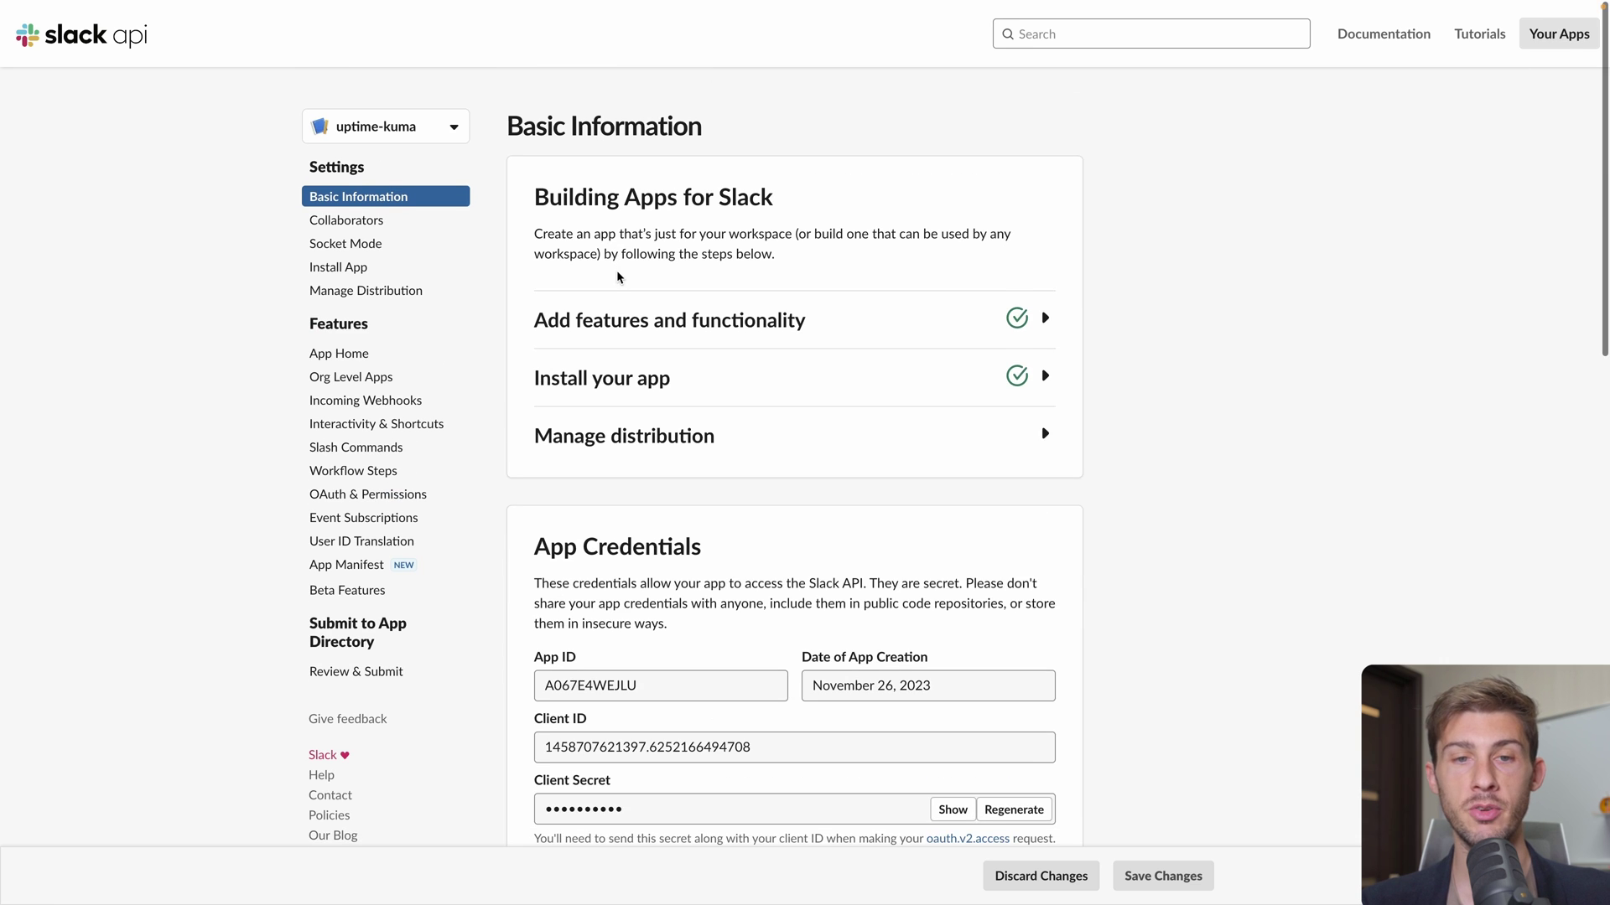
# Open the uptime-kuma app's Incoming Webhooks settings in the Slack API
pyautogui.click(644, 320)
pyautogui.scroll(-1, 729, 317)
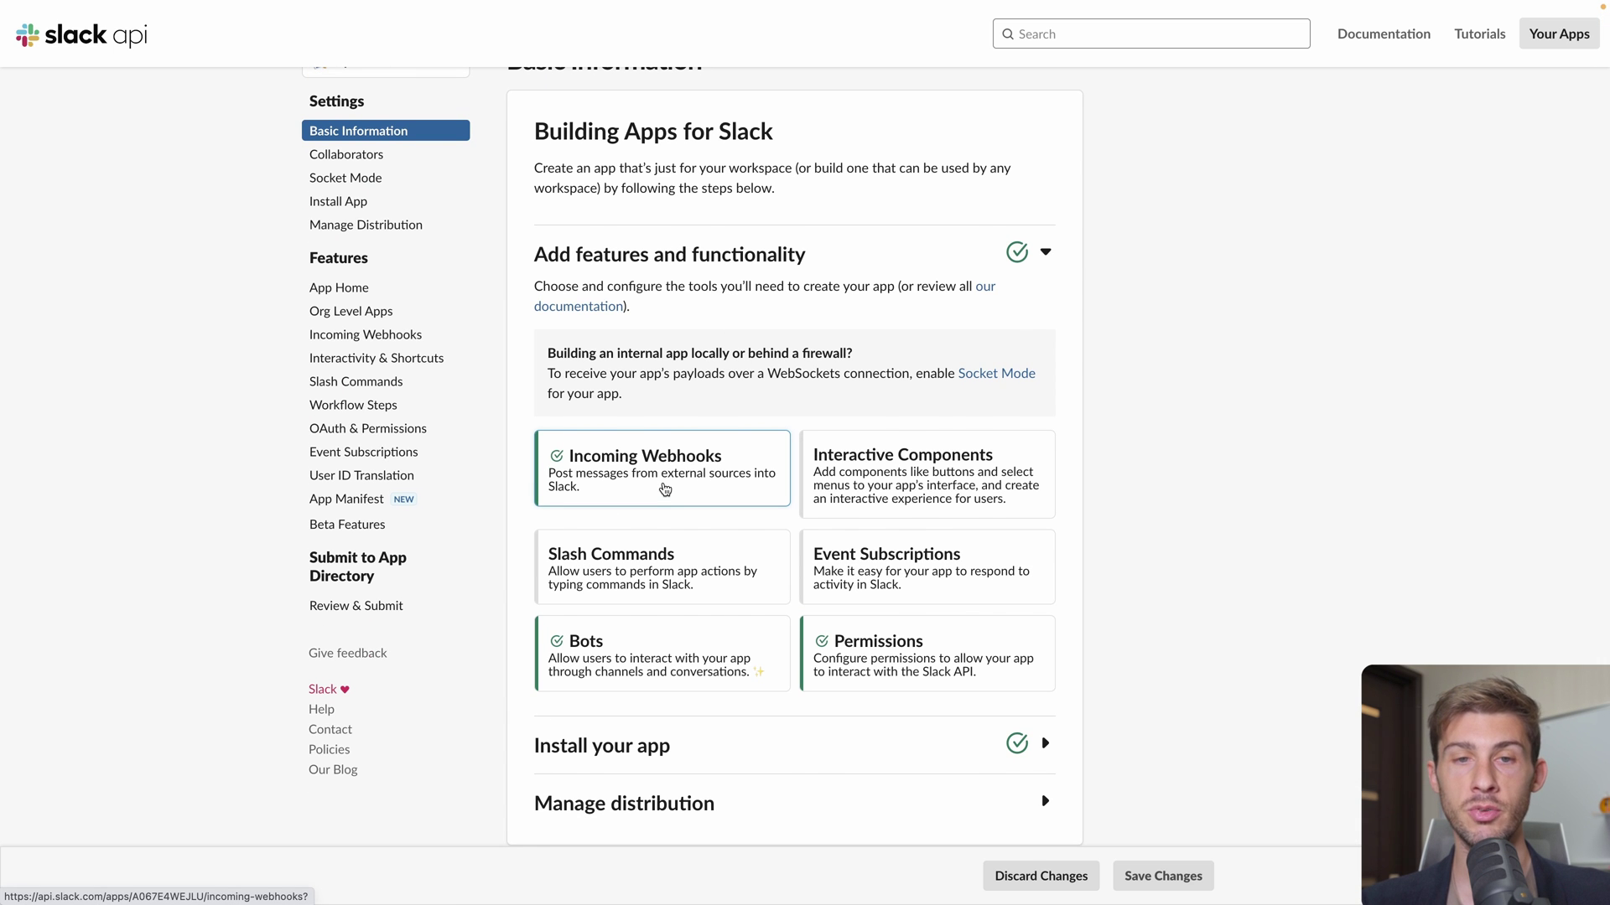
pyautogui.click(665, 489)
pyautogui.scroll(-3, 680, 655)
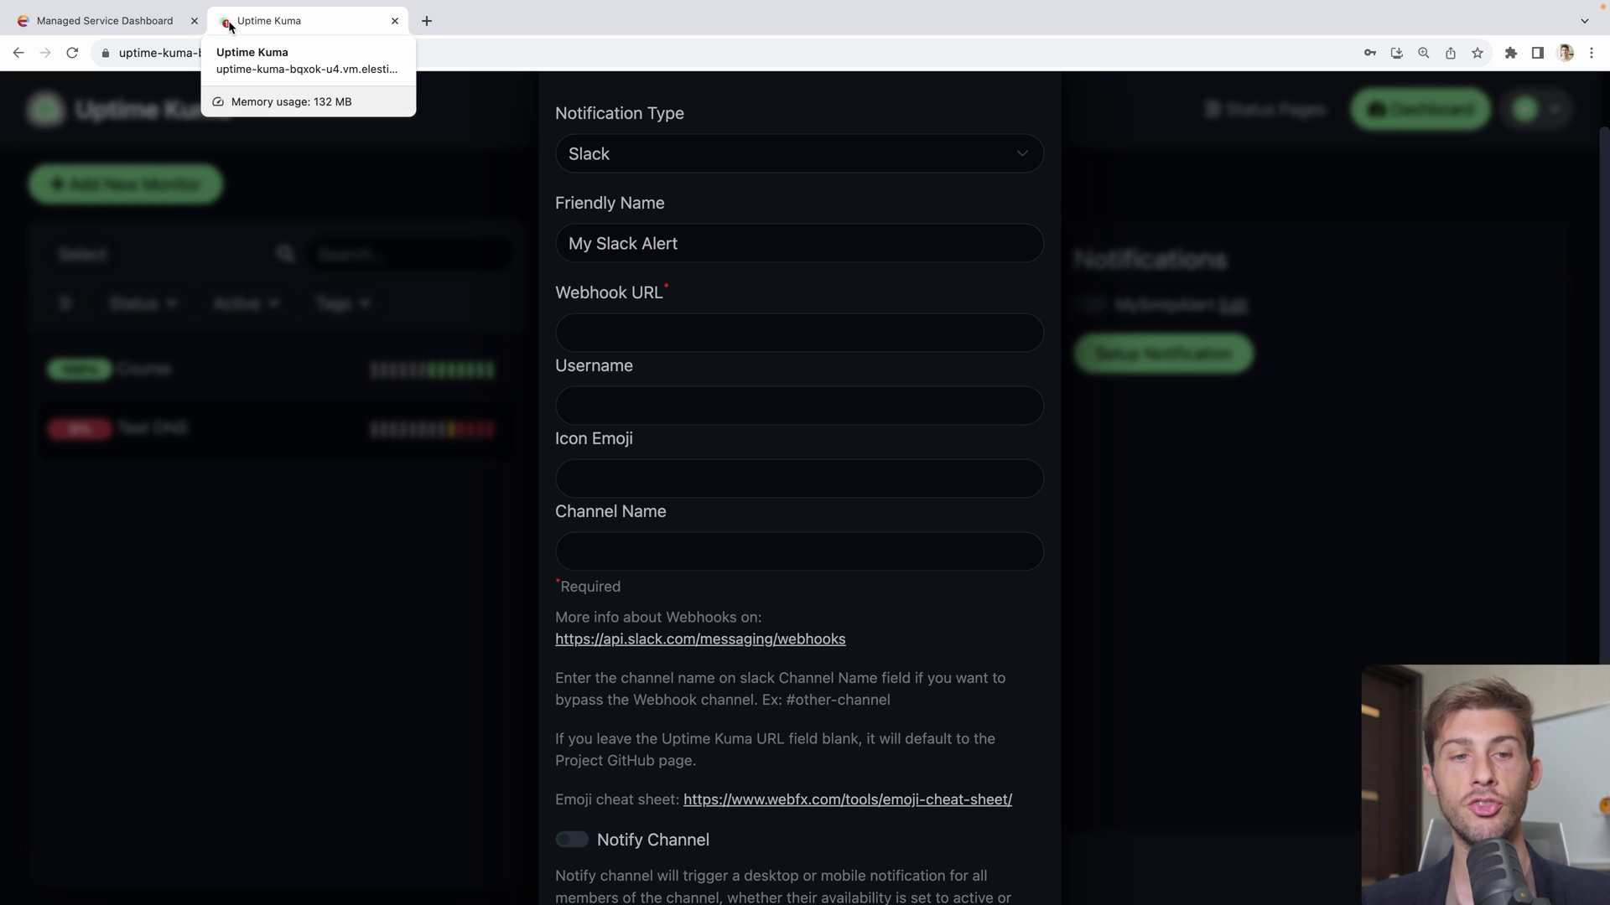
# Paste the Slack webhook URL and set the username to 'Uptime Kuma Alert'
pyautogui.press('super+shift+f')
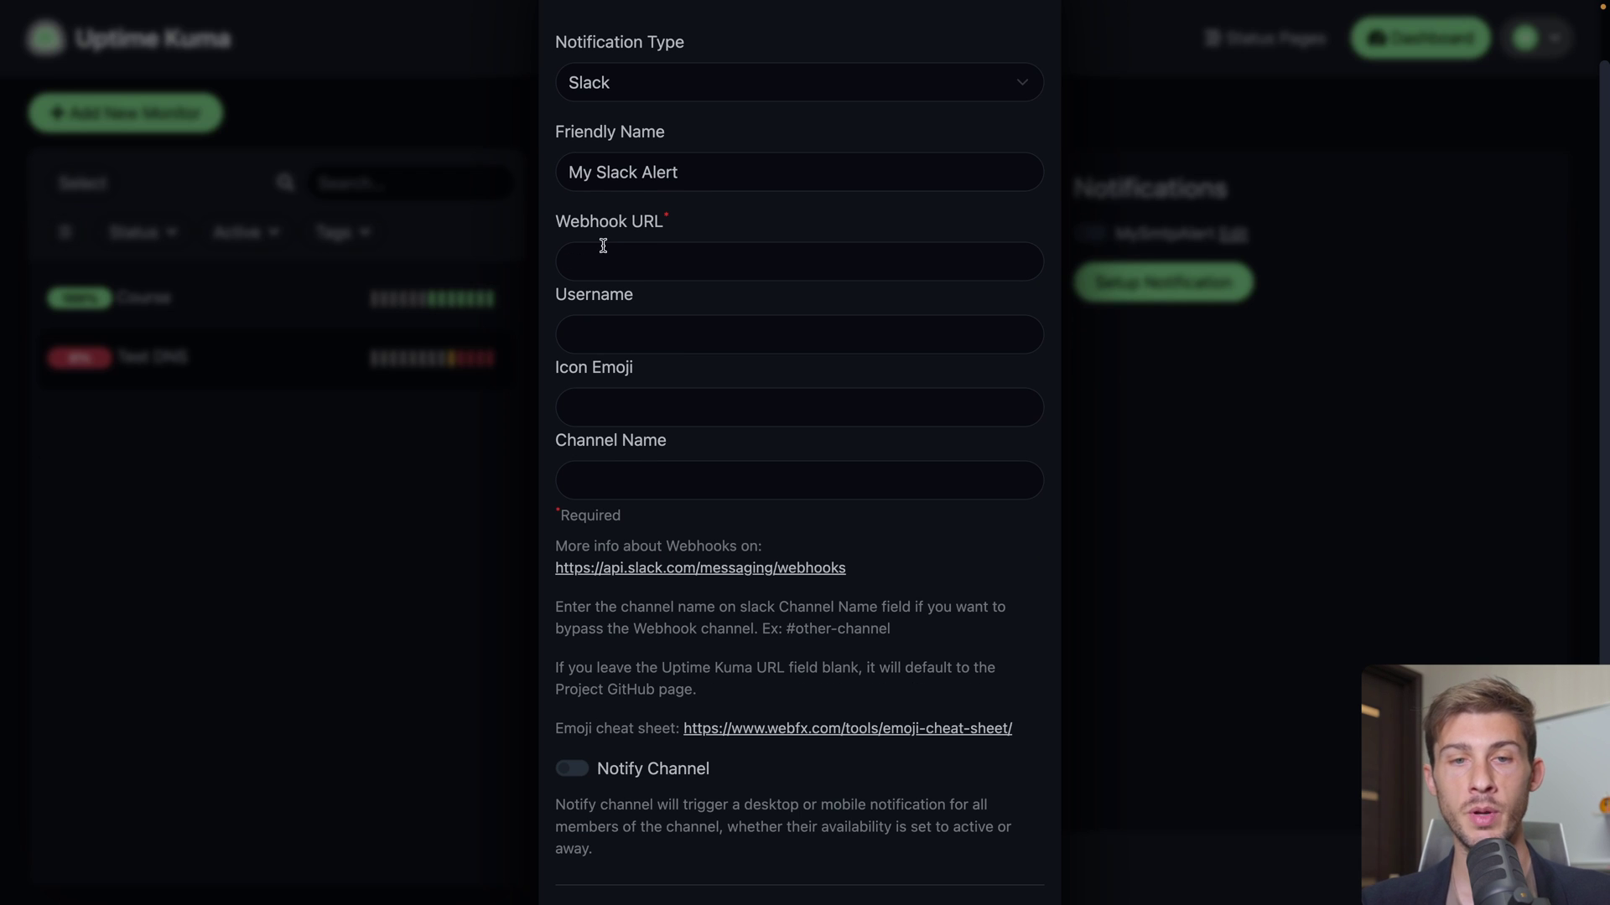
pyautogui.click(655, 261)
pyautogui.hotkey('ctrl', 'v')
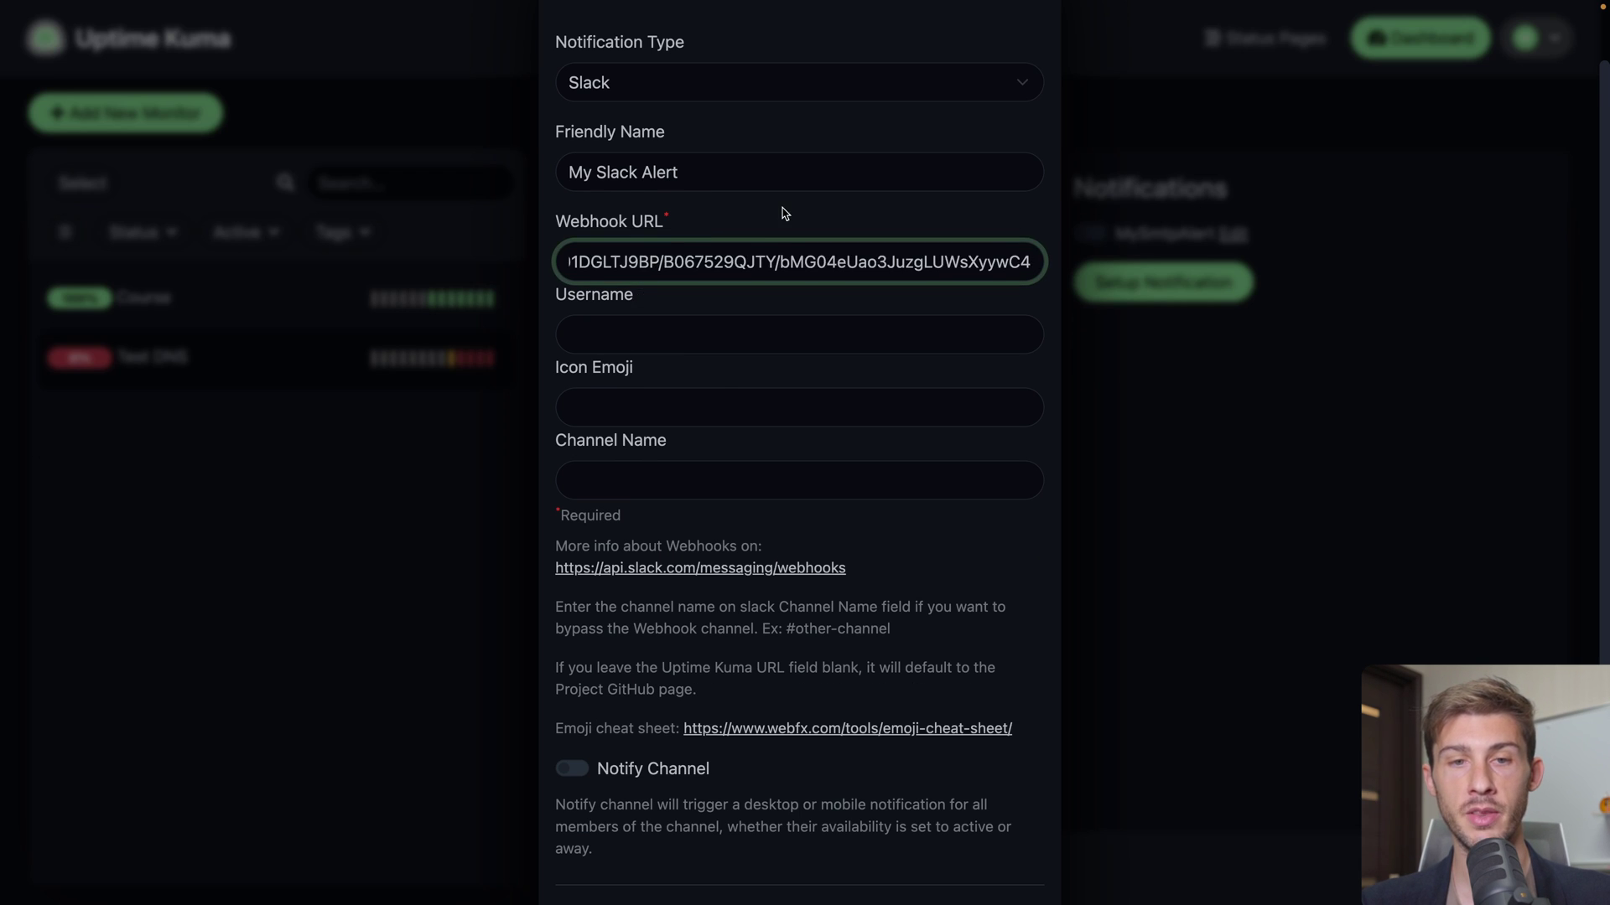
pyautogui.scroll(-1, 720, 367)
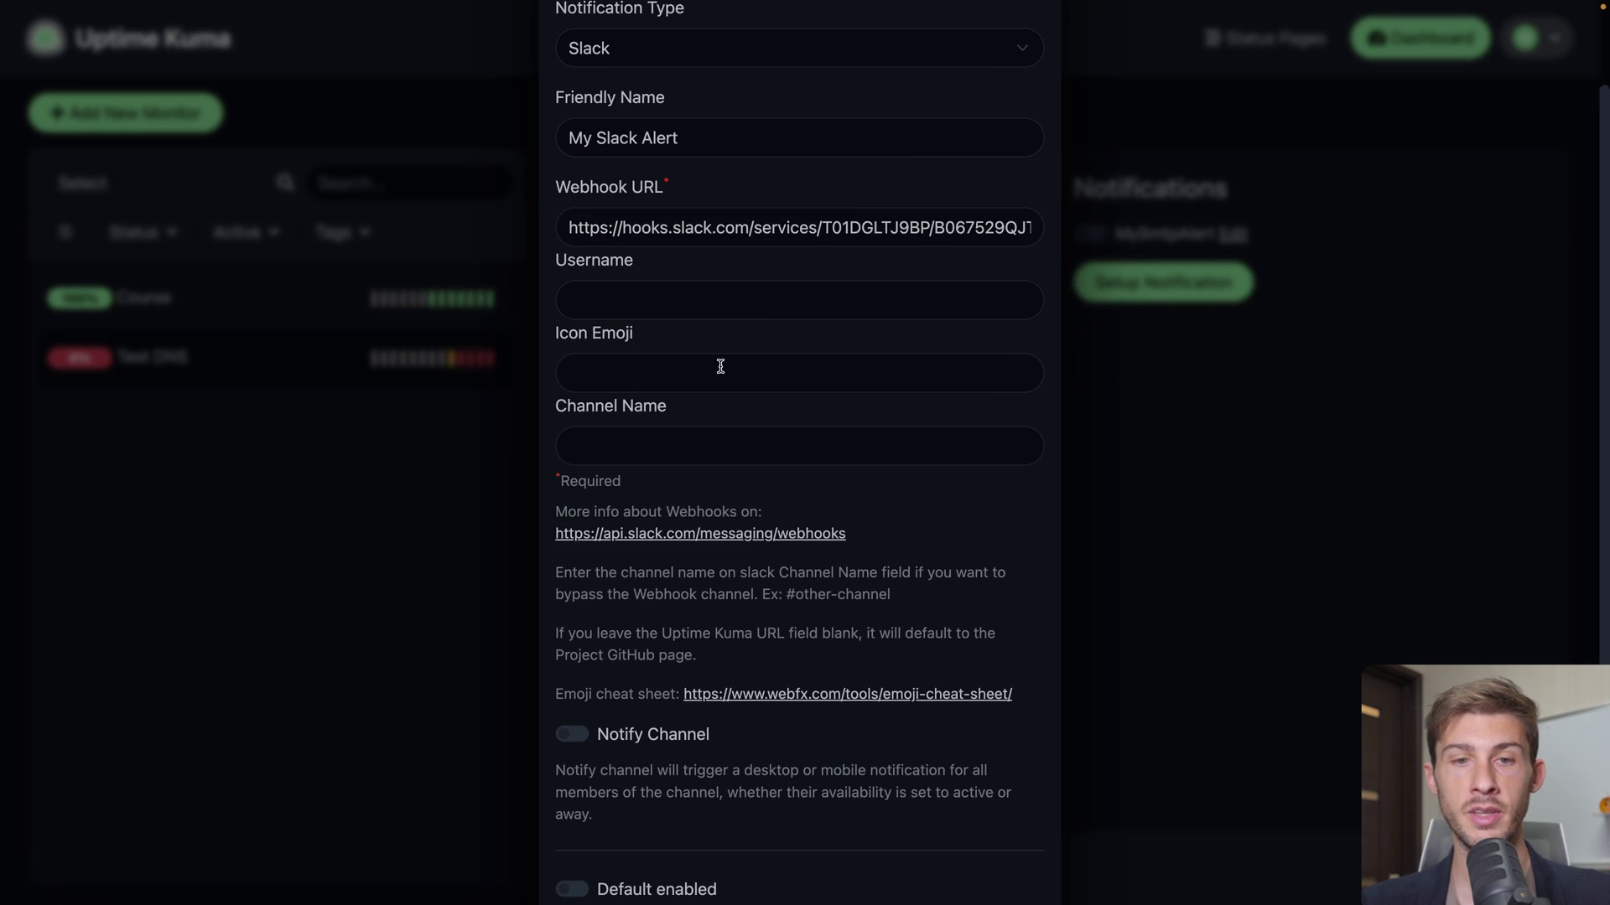
pyautogui.click(616, 306)
pyautogui.write('Uptime K')
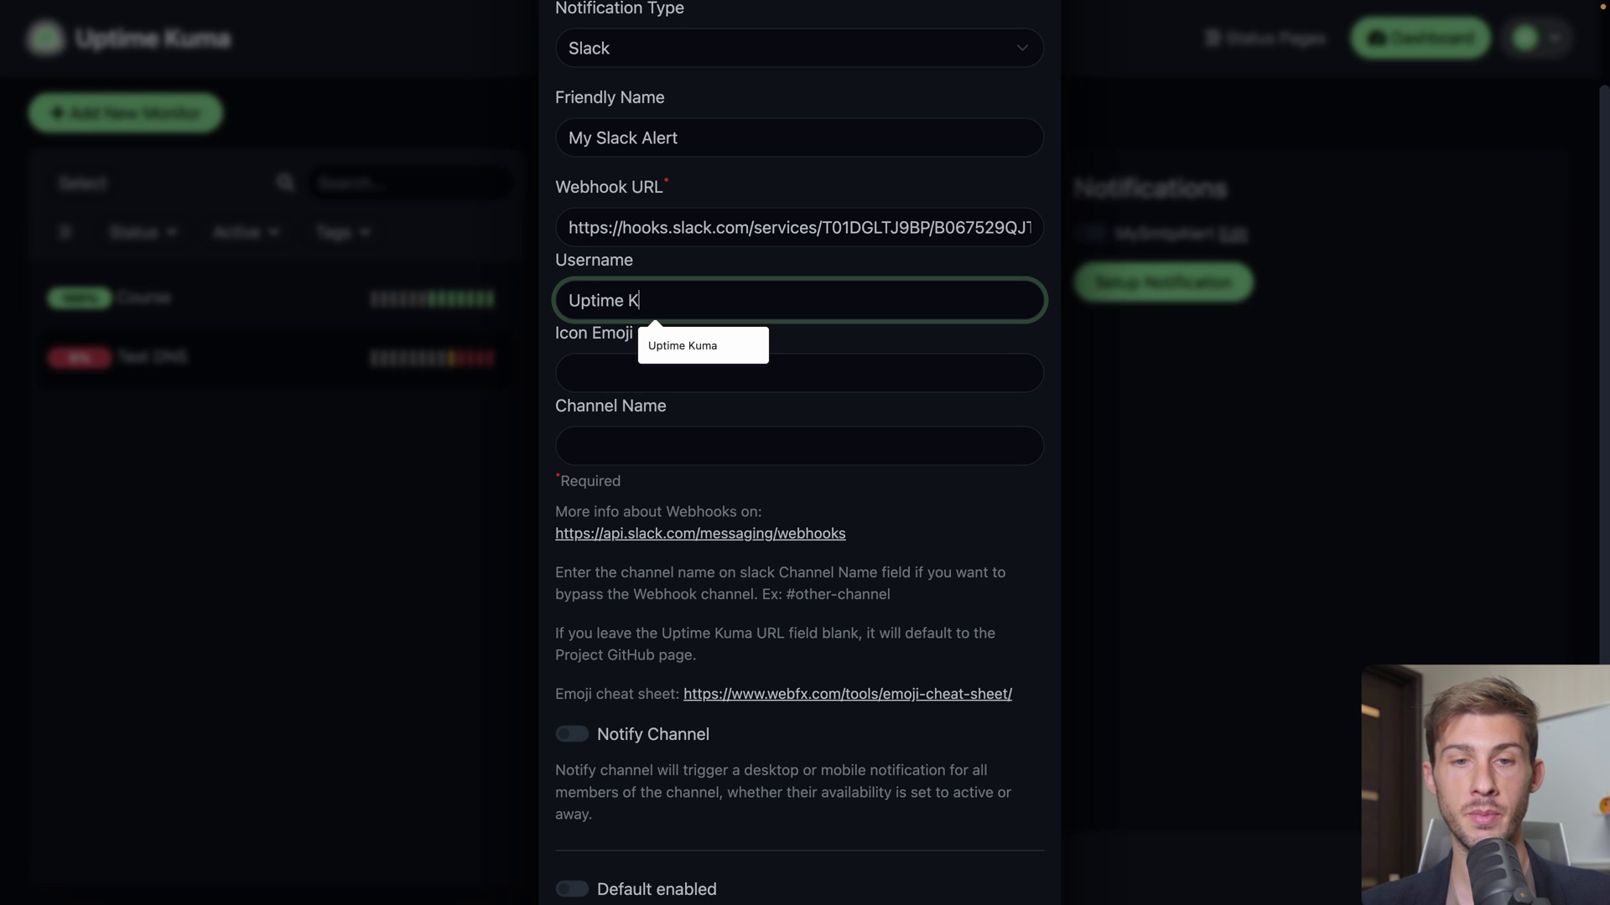
pyautogui.write('uma Alert')
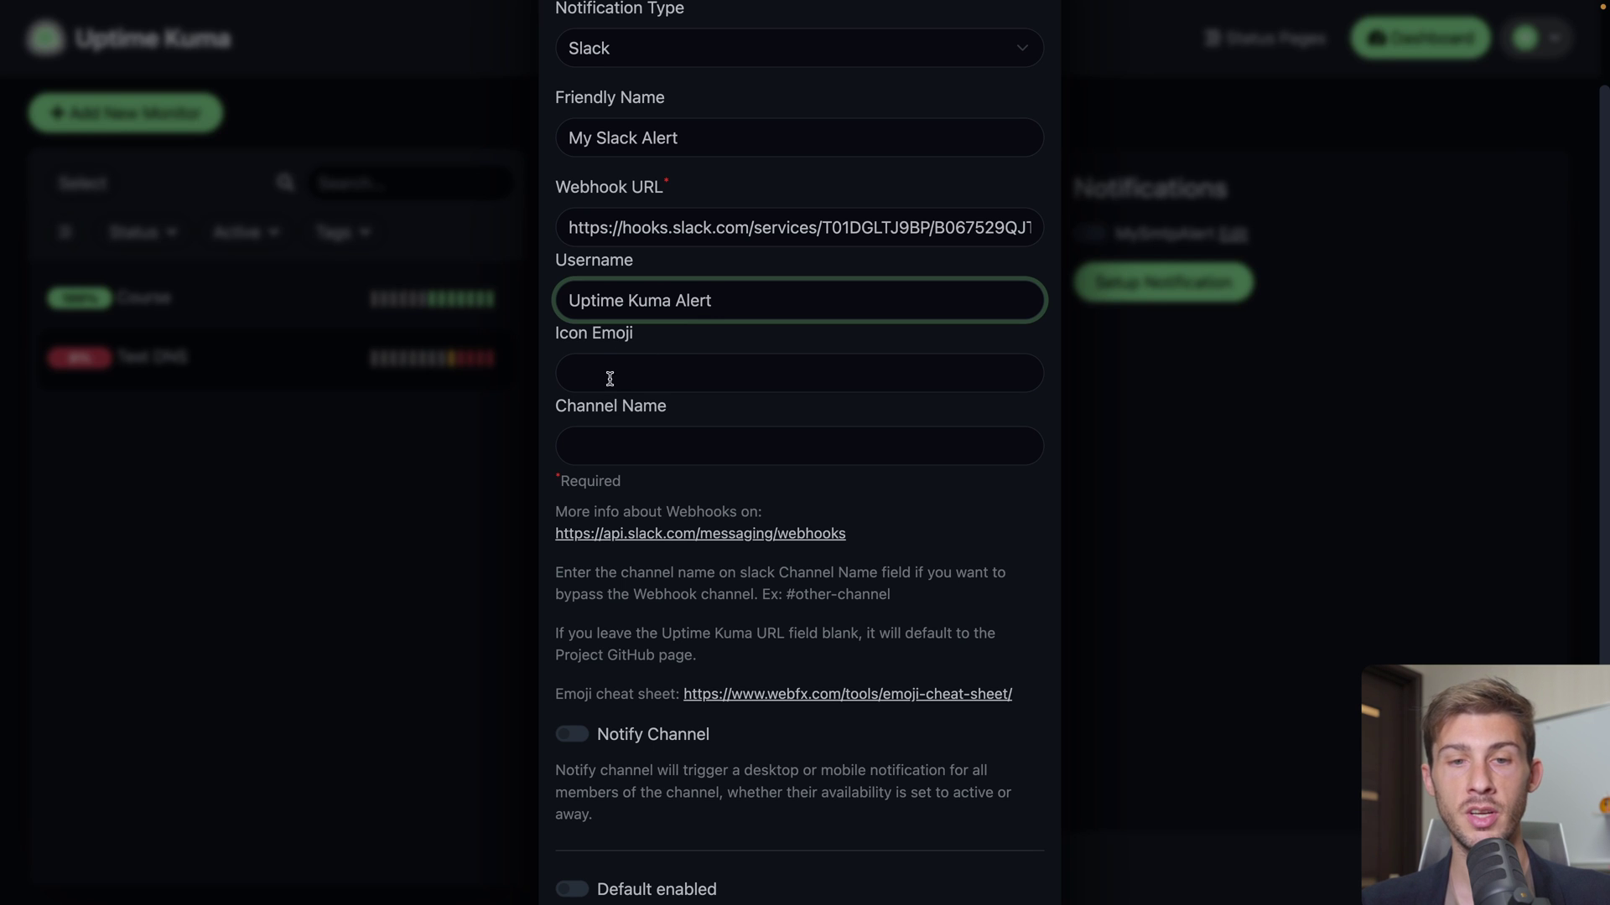
pyautogui.click(635, 415)
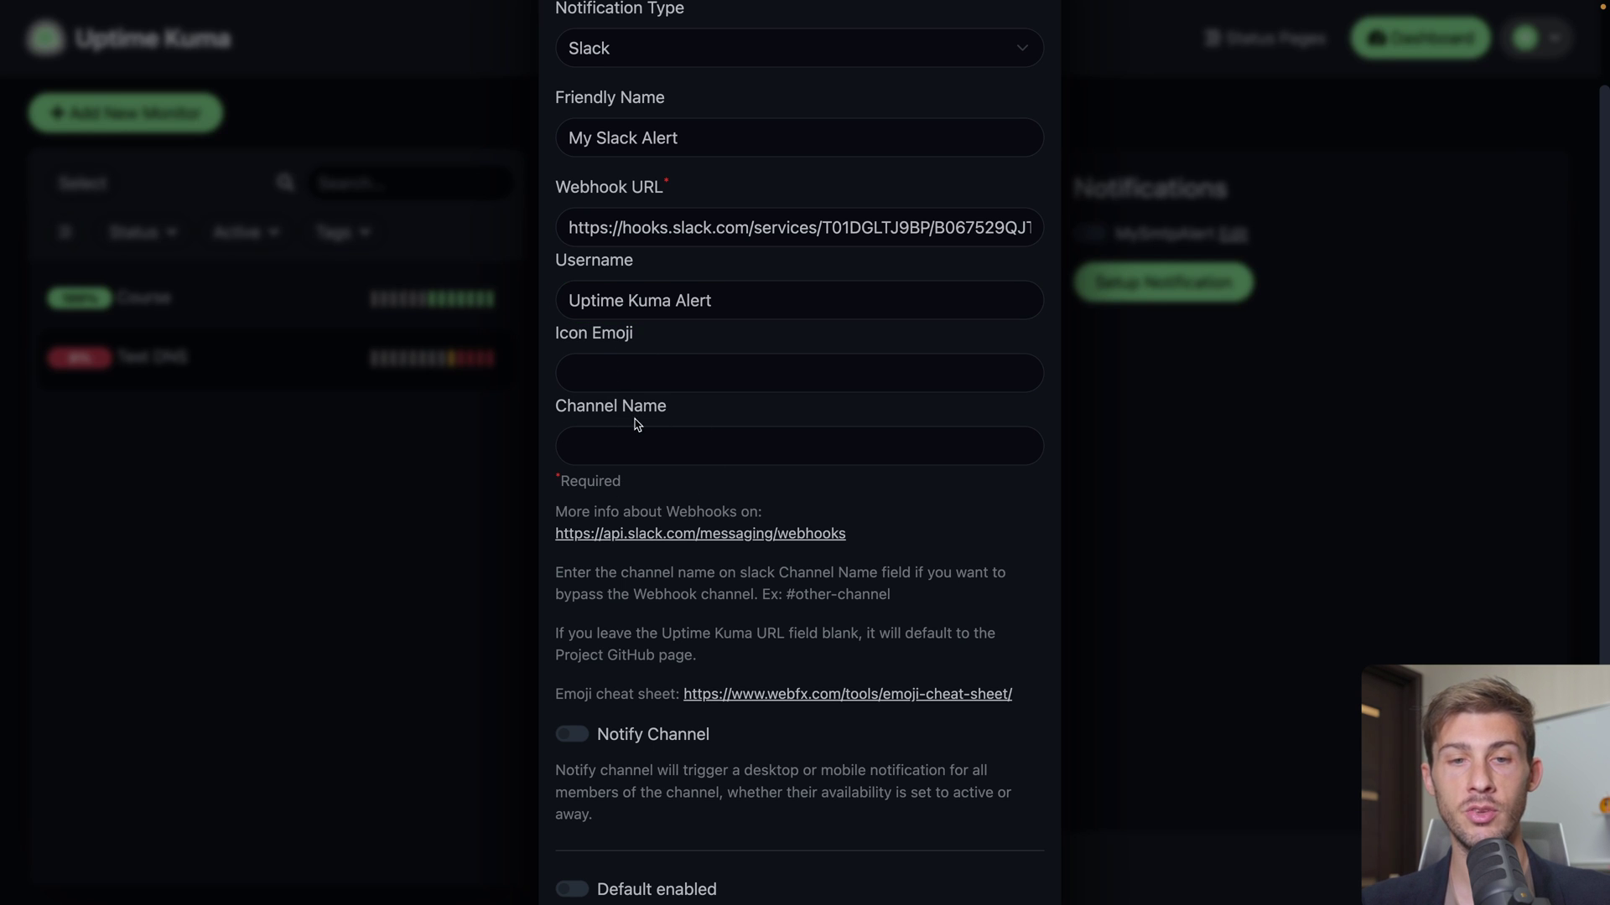
# Set channel demo-uptime-kuma, enable Notify Channel and apply to all existing monitors
pyautogui.click(668, 453)
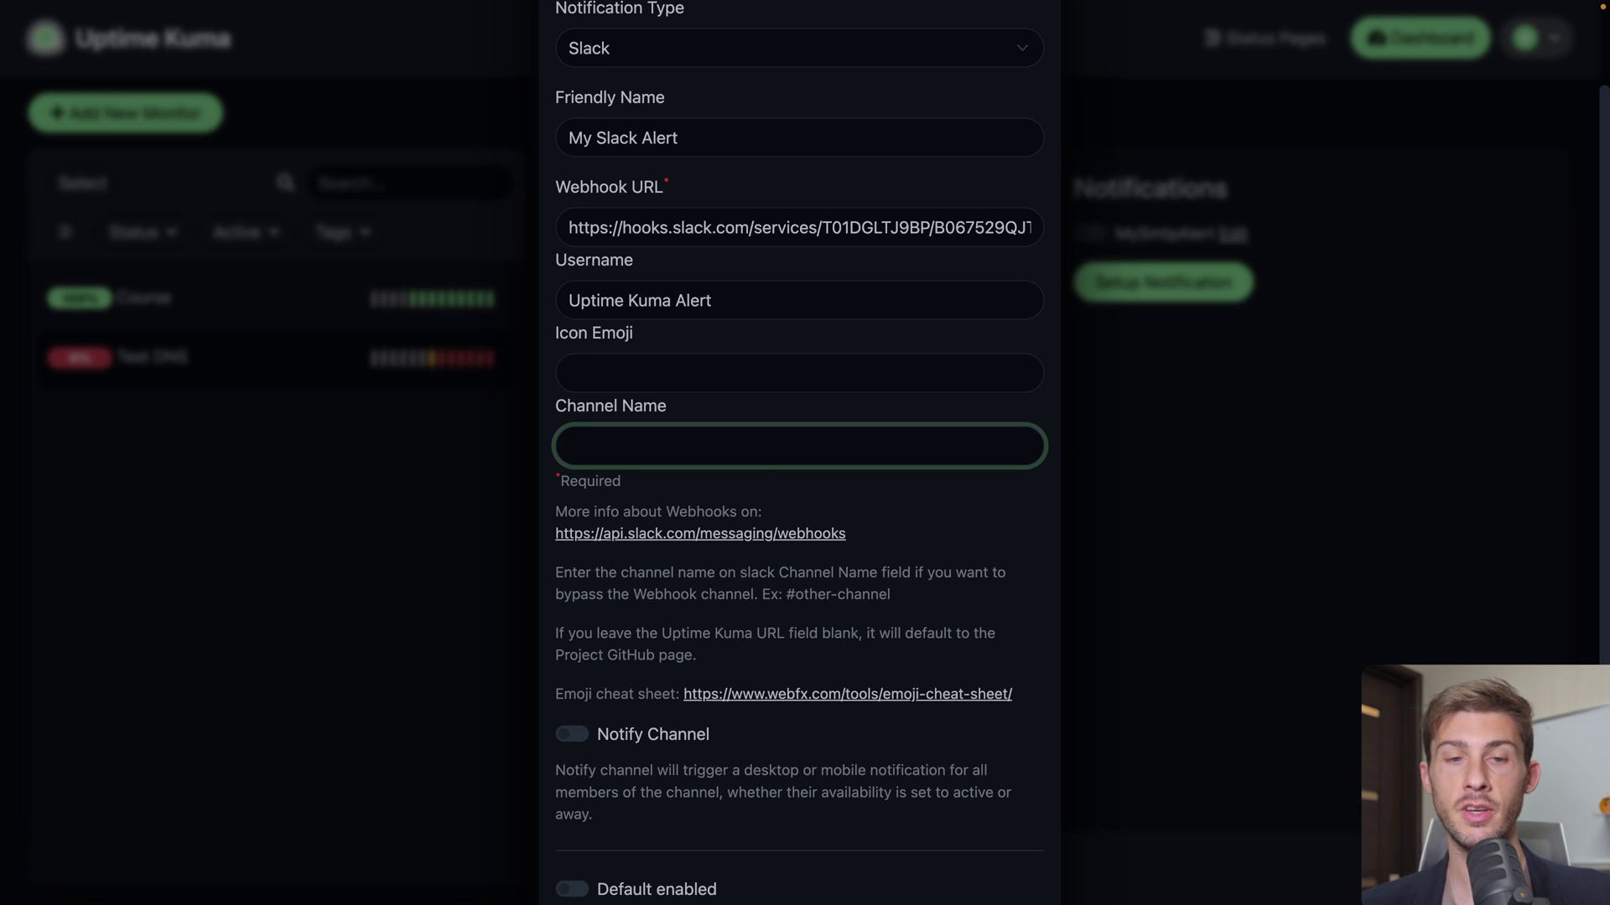
pyautogui.write('demo-uptime-kuma')
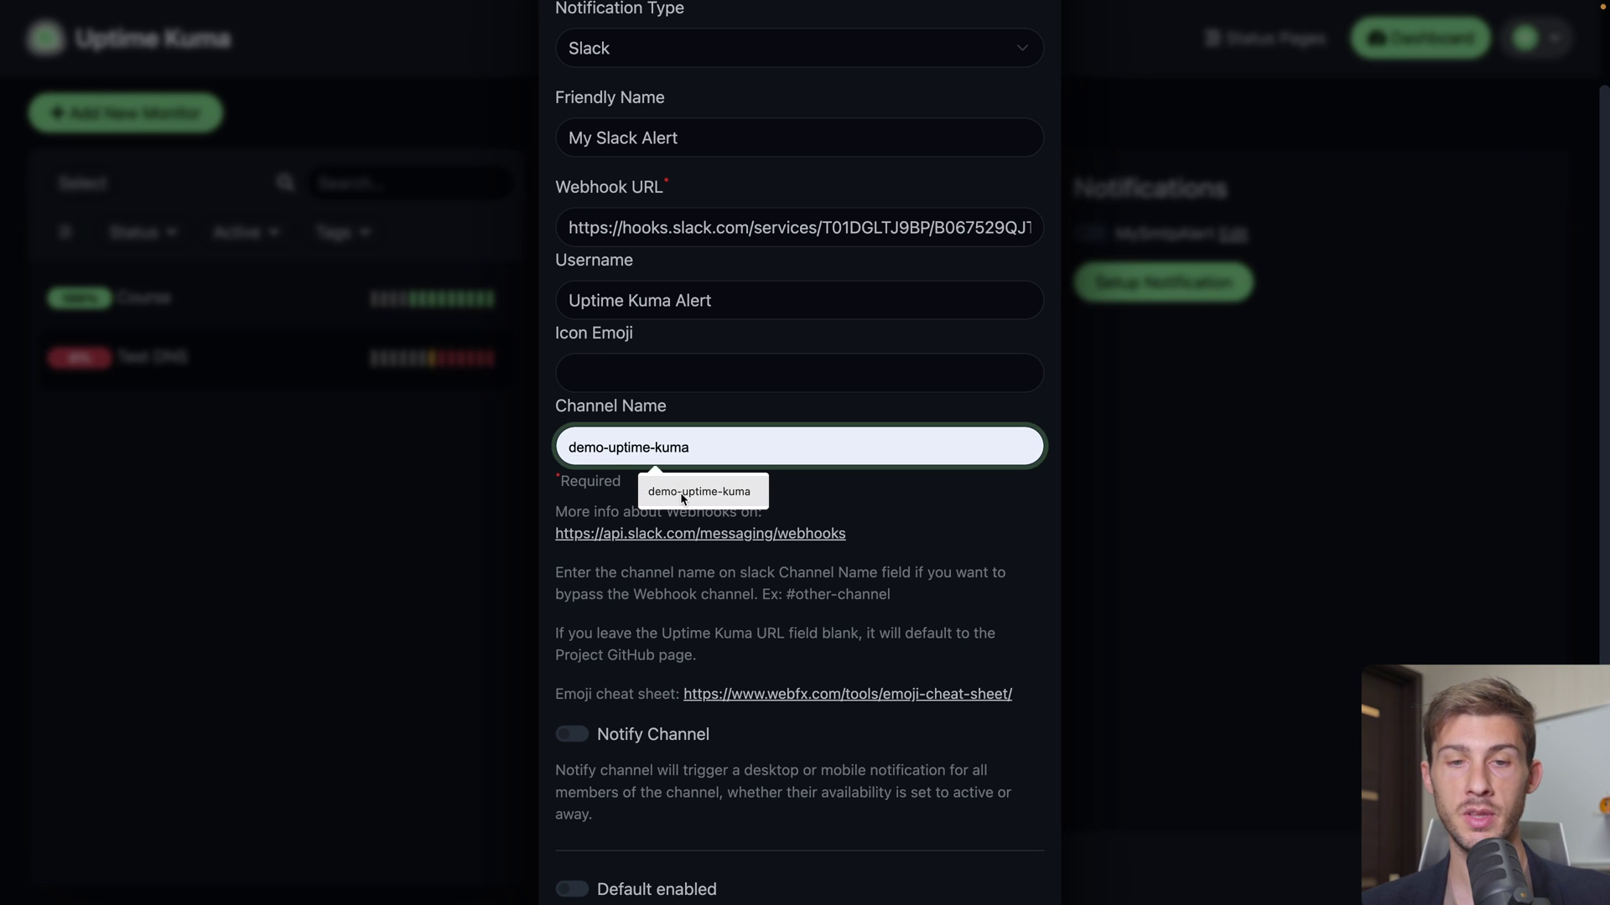
pyautogui.click(681, 490)
pyautogui.click(718, 482)
pyautogui.scroll(-3, 725, 503)
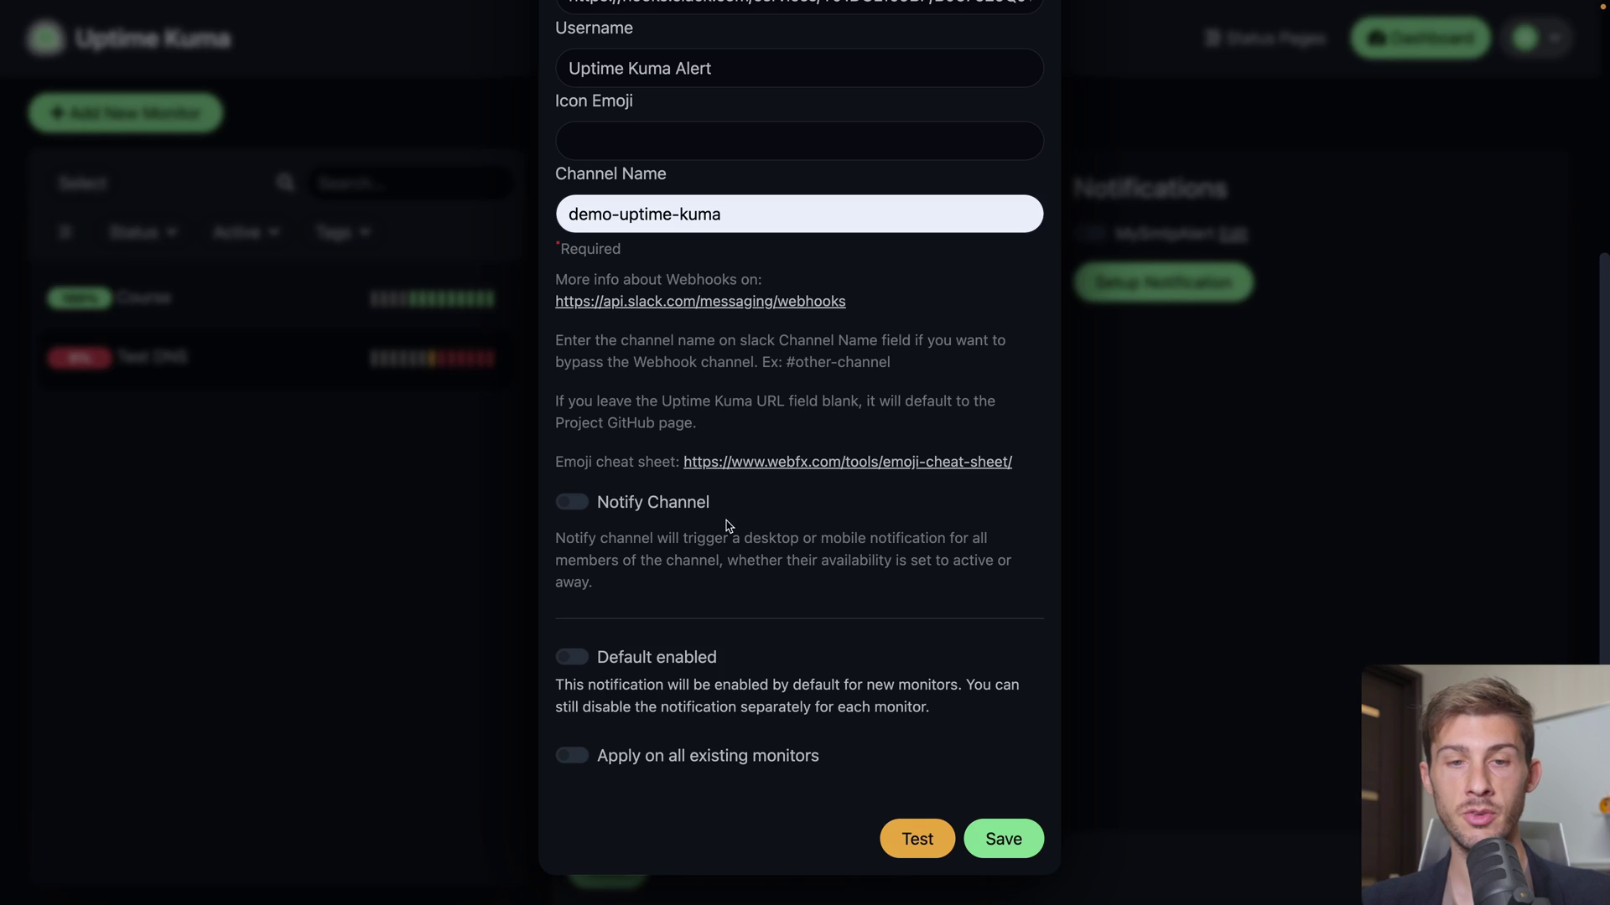
pyautogui.click(573, 504)
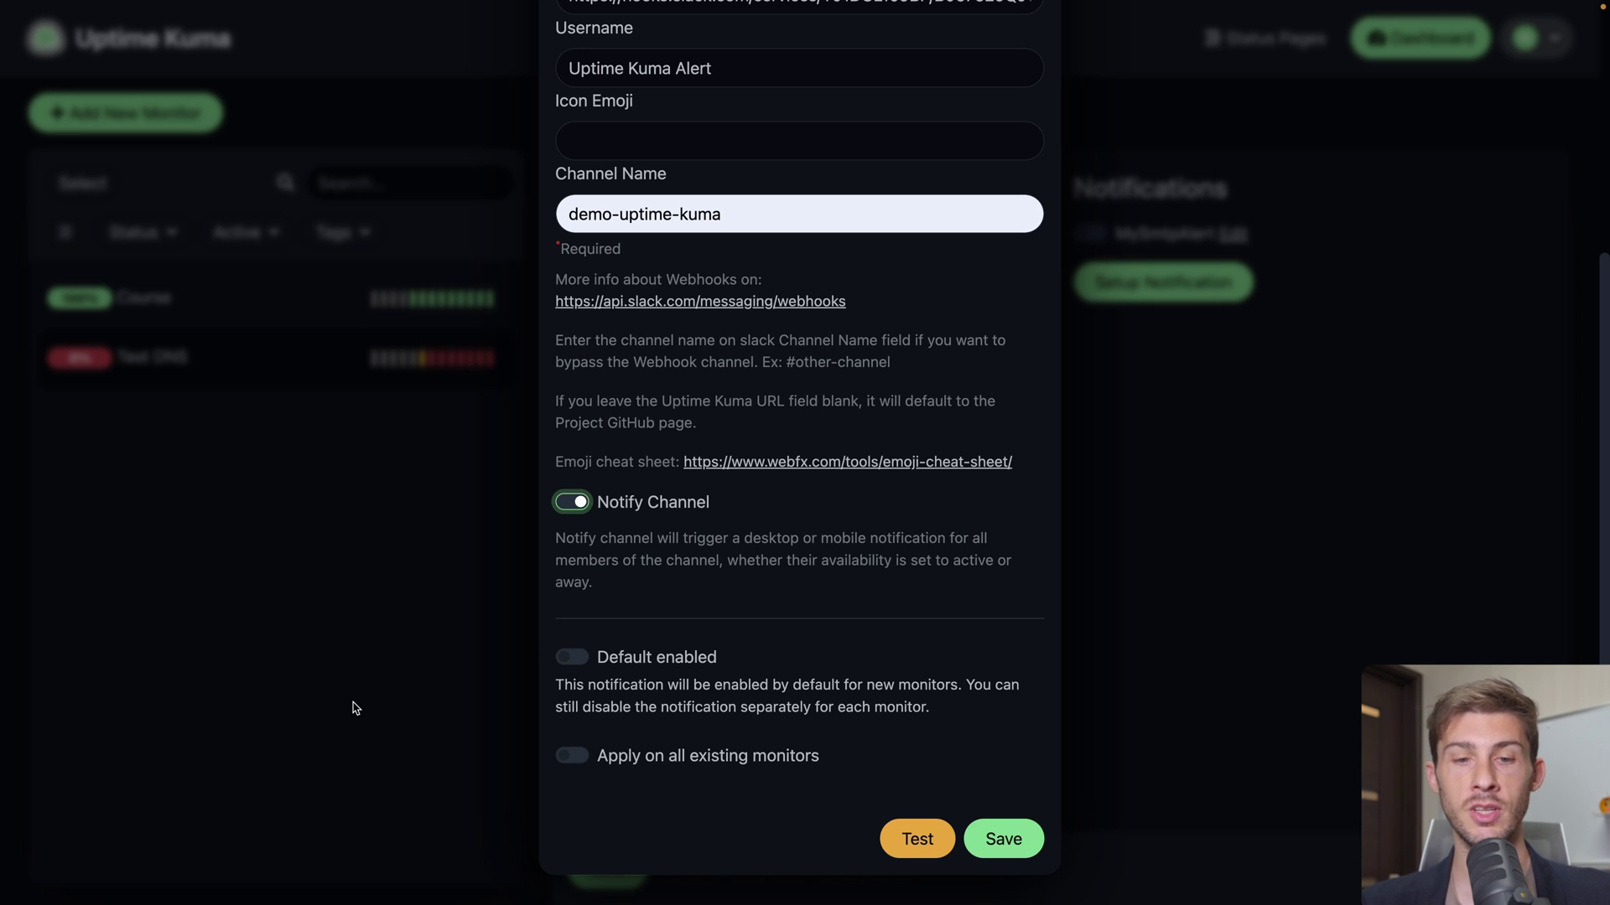
pyautogui.click(578, 756)
# Save My Slack Alert, confirm it on the Course monitor's edit page, then view Test DNS
pyautogui.click(1004, 839)
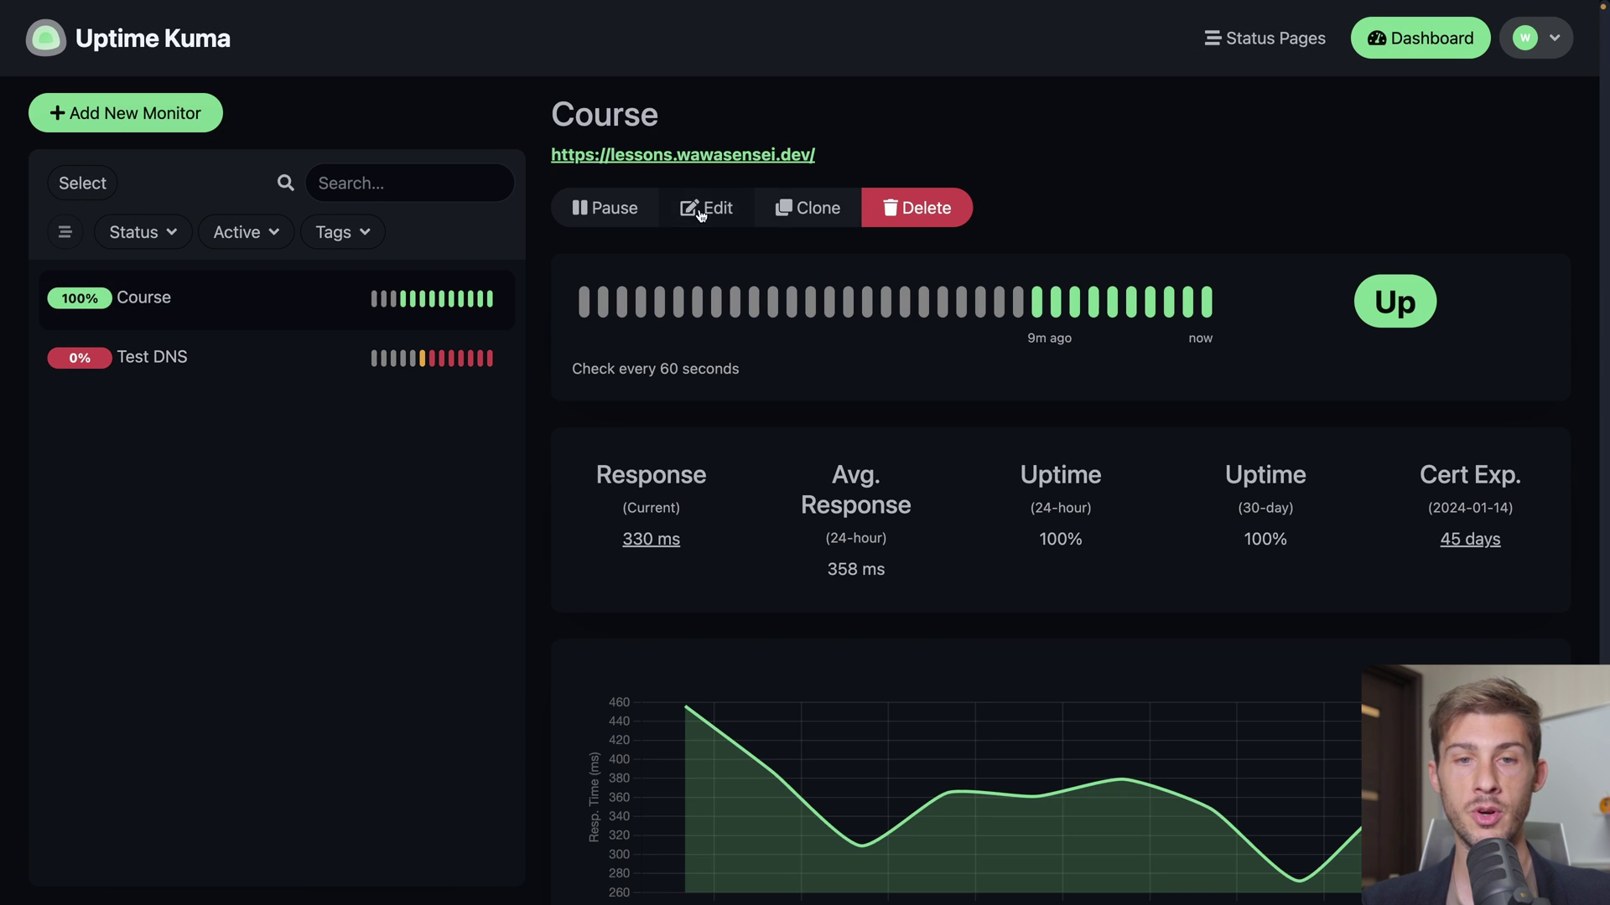
pyautogui.click(700, 207)
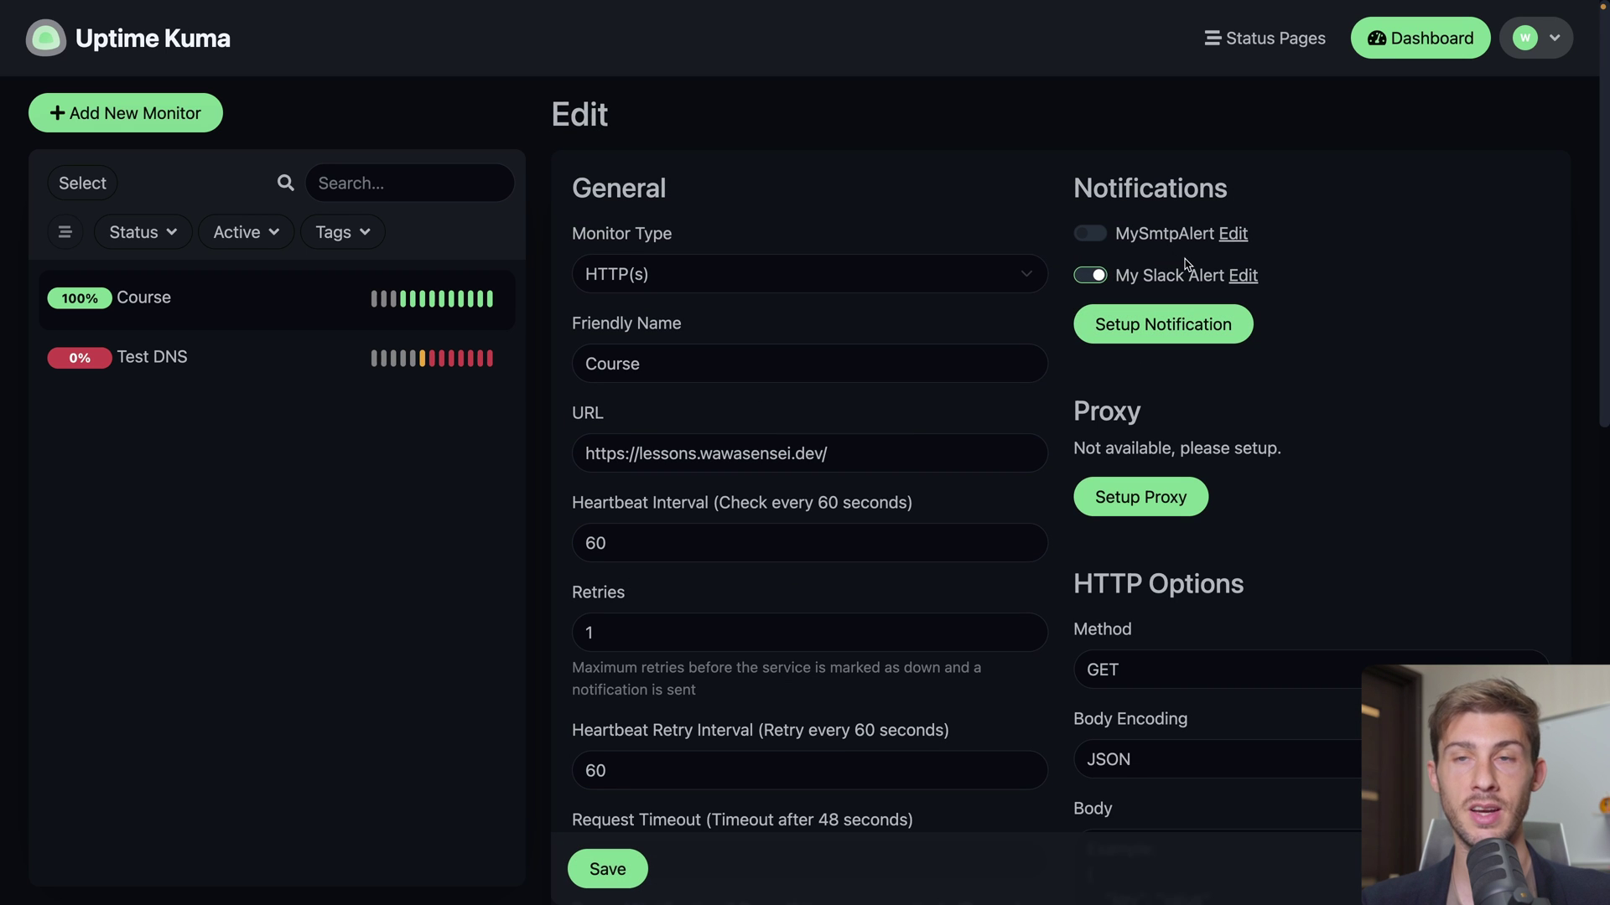
pyautogui.click(275, 360)
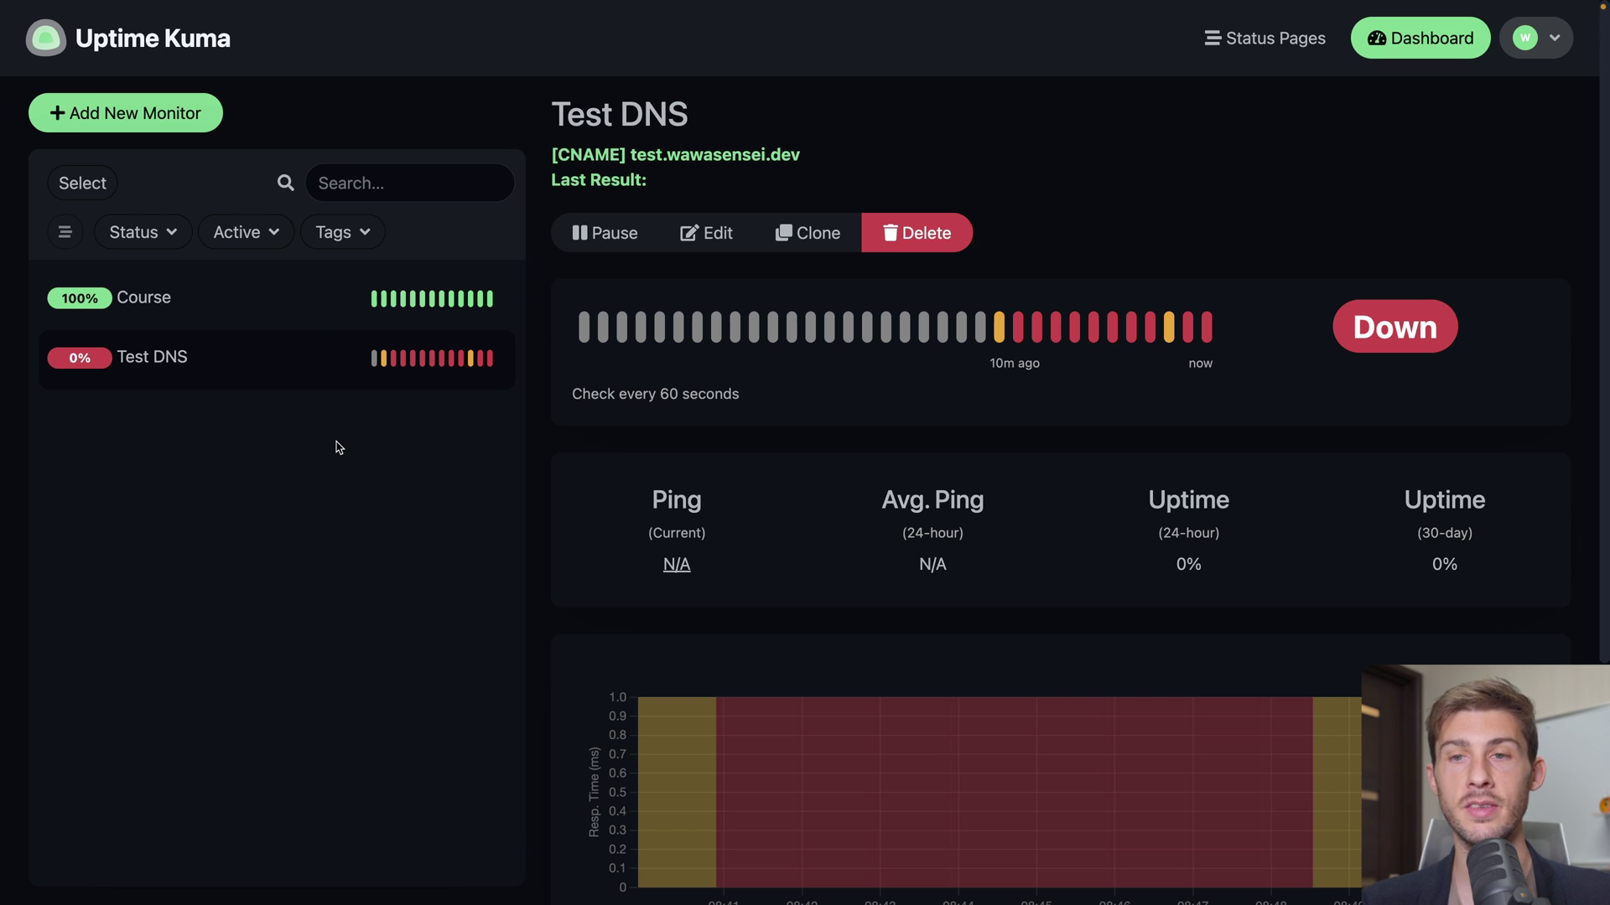
# Open the Dashboard to see Quick Stats at 1 Up and 1 Down
pyautogui.click(1420, 39)
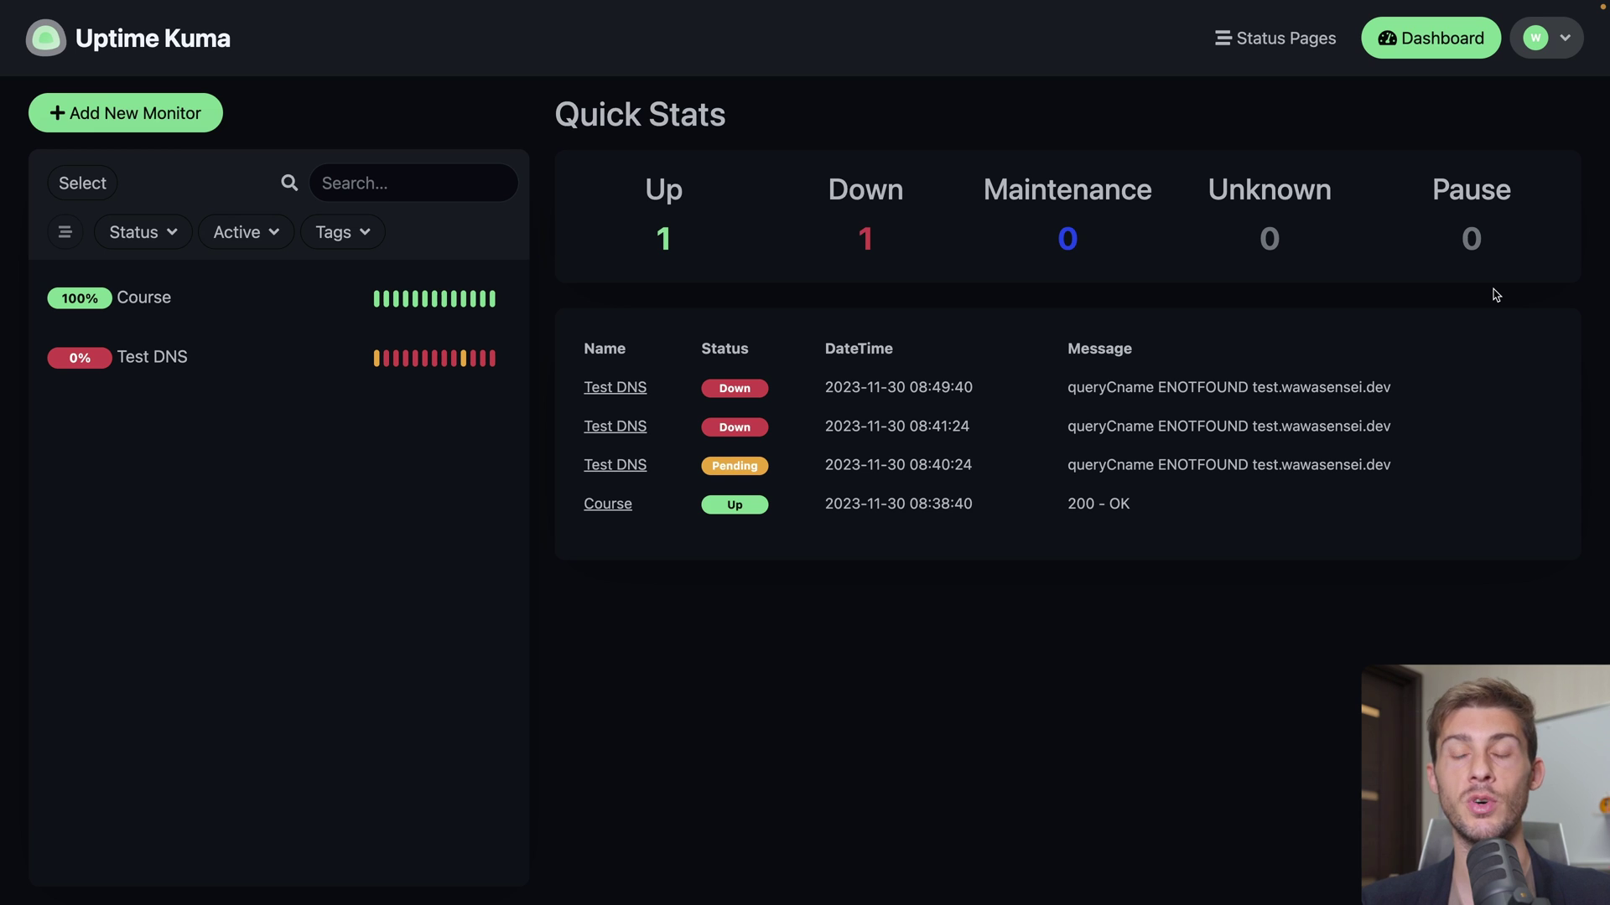
# Create a new status page named 'Course Status' with slug 'course' and open its editor
pyautogui.click(1286, 53)
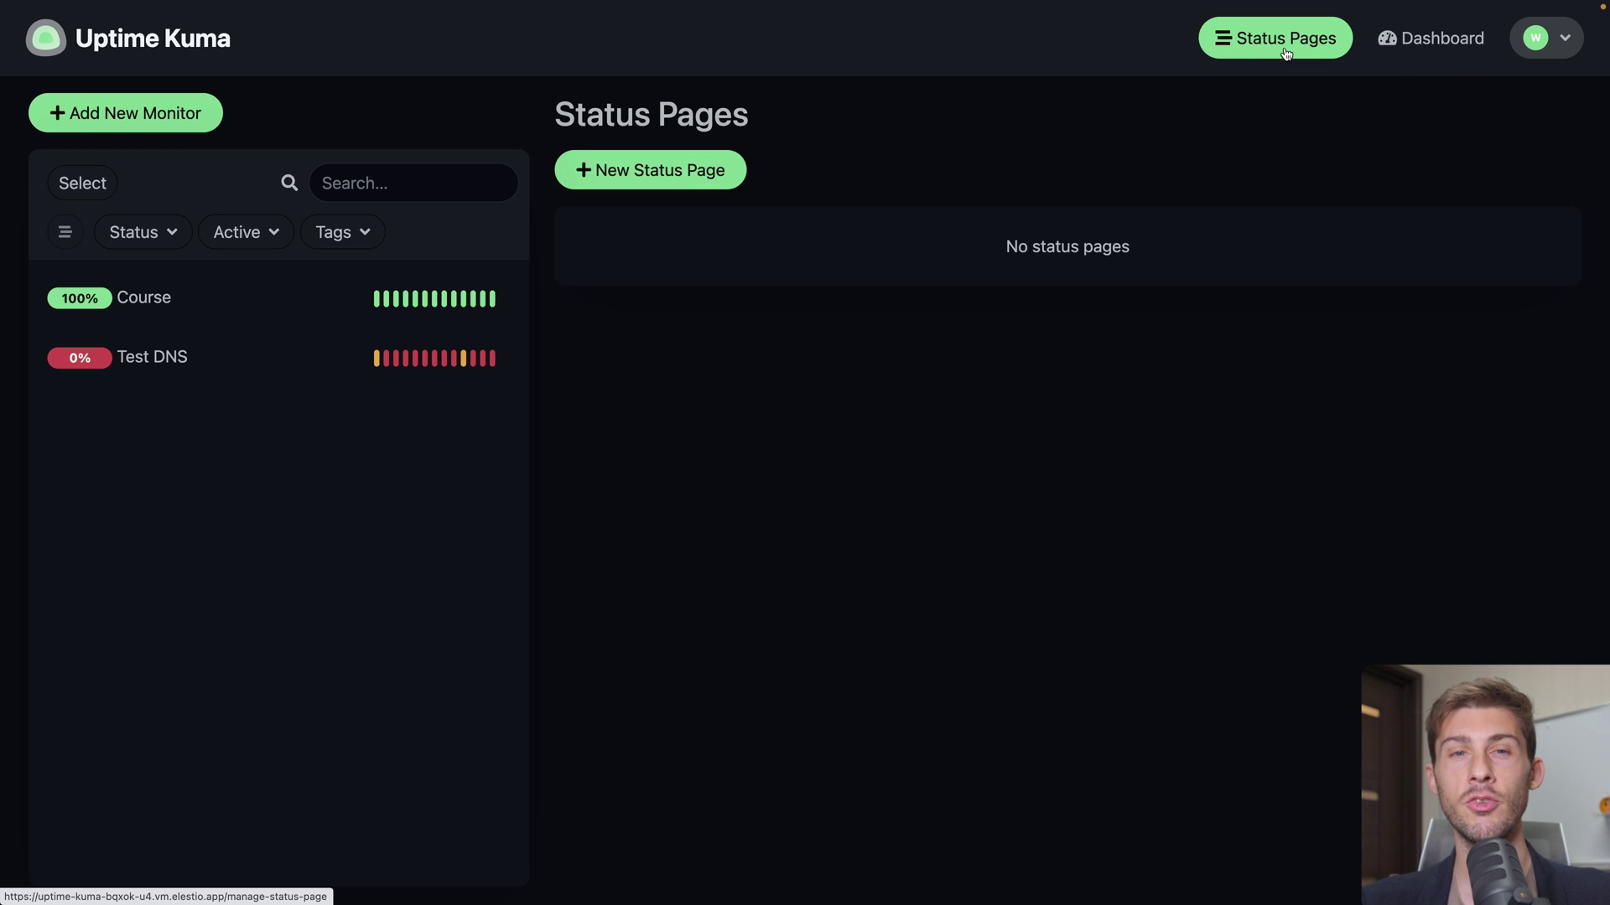
pyautogui.click(658, 179)
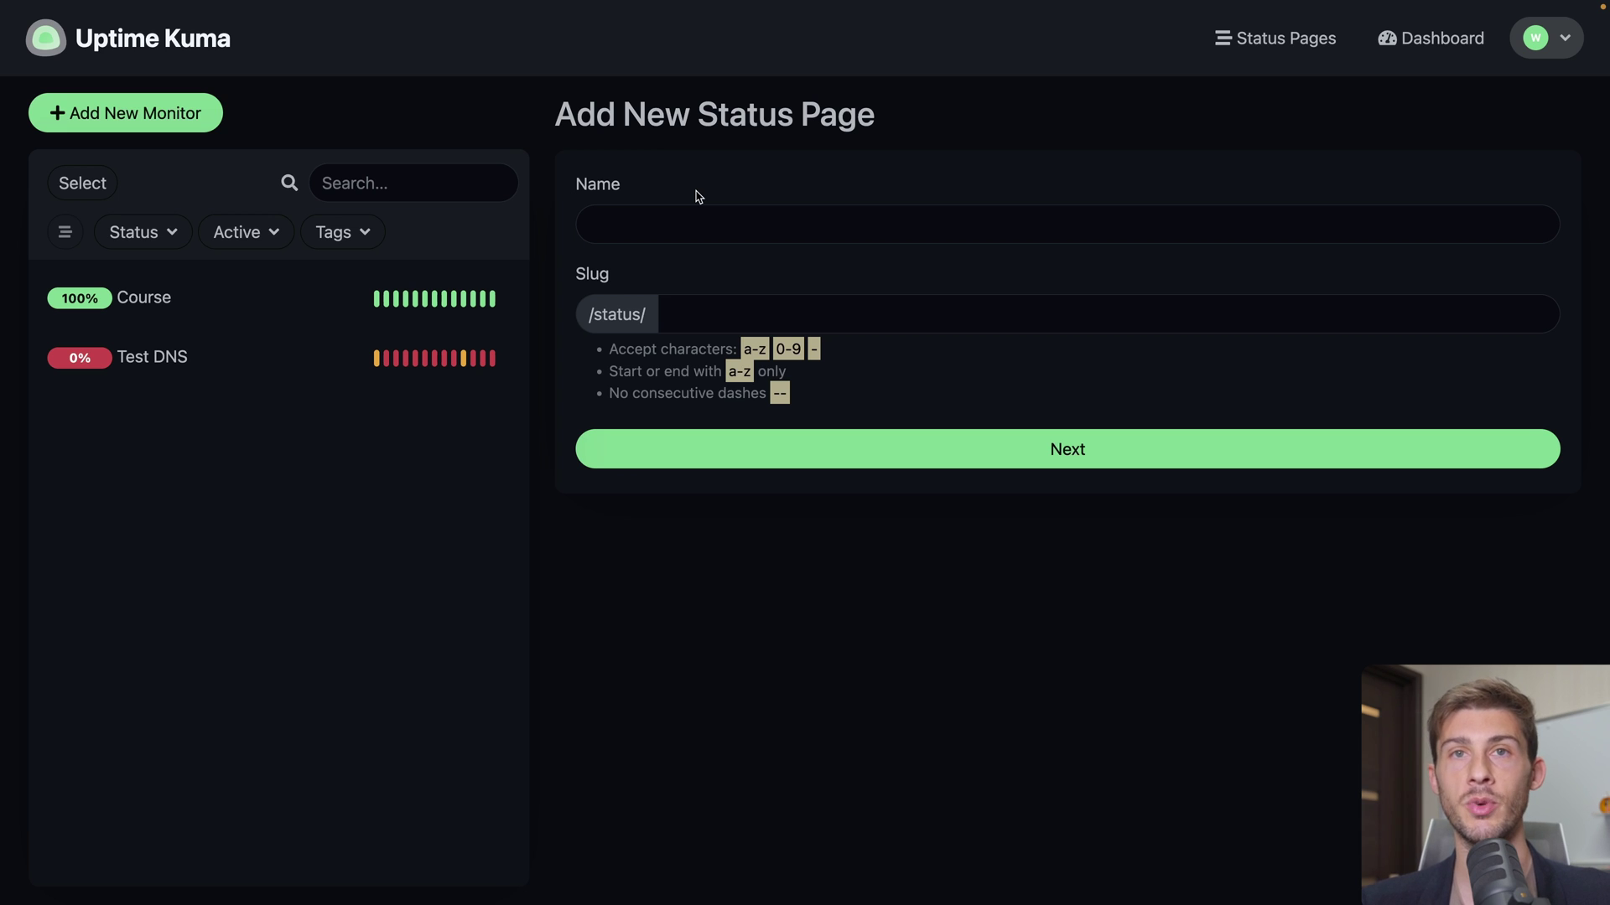
pyautogui.click(679, 224)
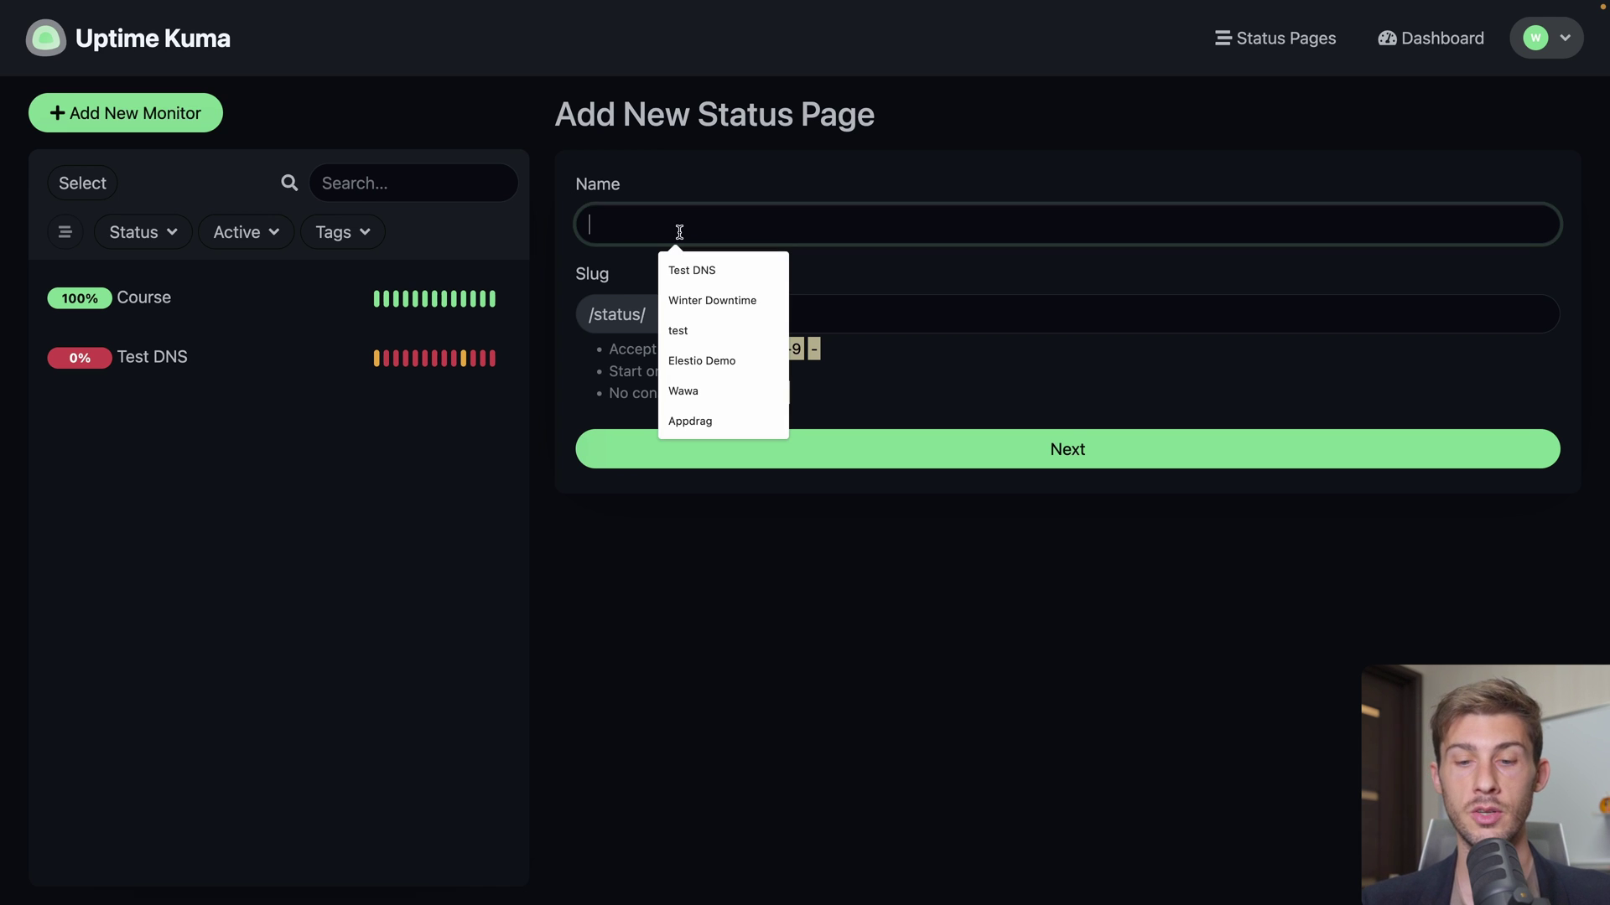
pyautogui.write('Course Status')
pyautogui.click(582, 278)
pyautogui.click(677, 328)
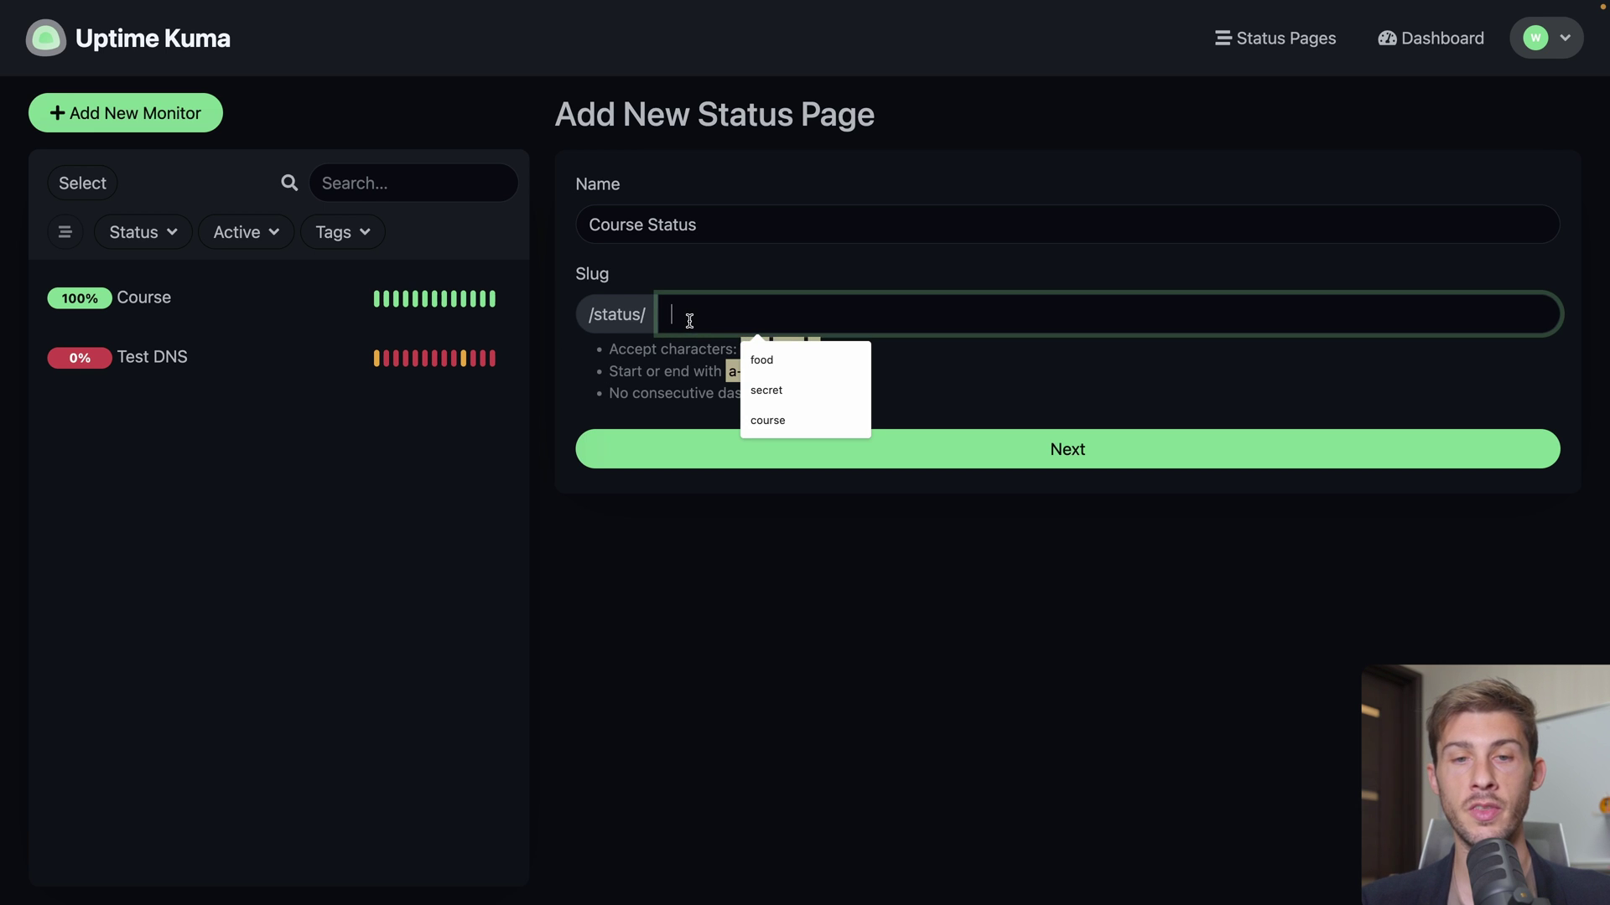
pyautogui.write('course')
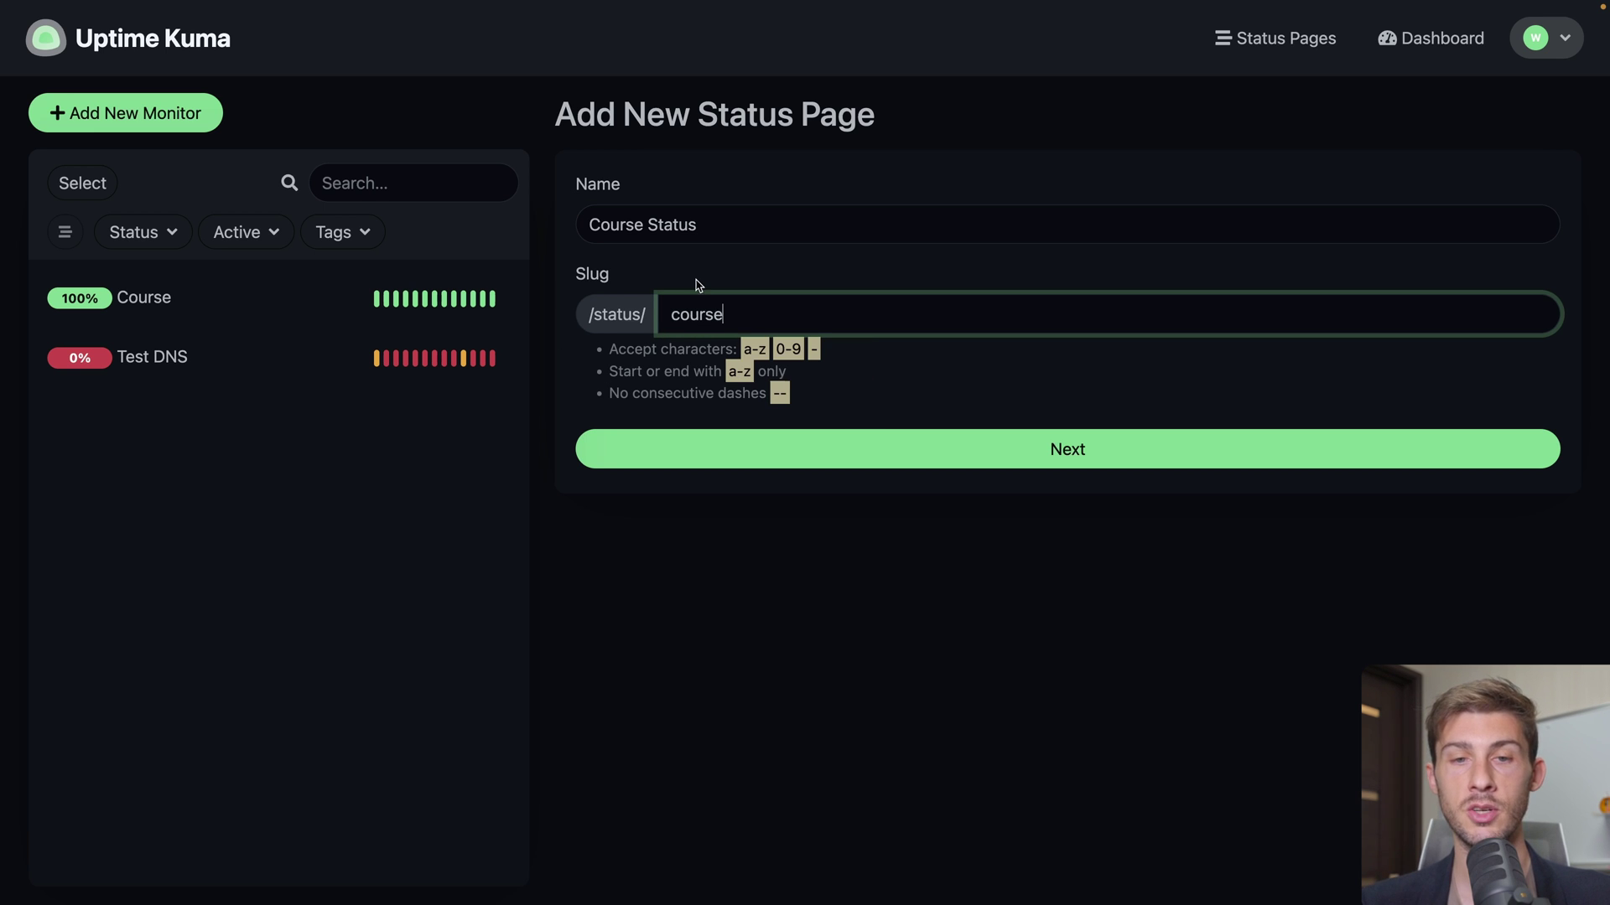
pyautogui.click(696, 283)
pyautogui.click(746, 444)
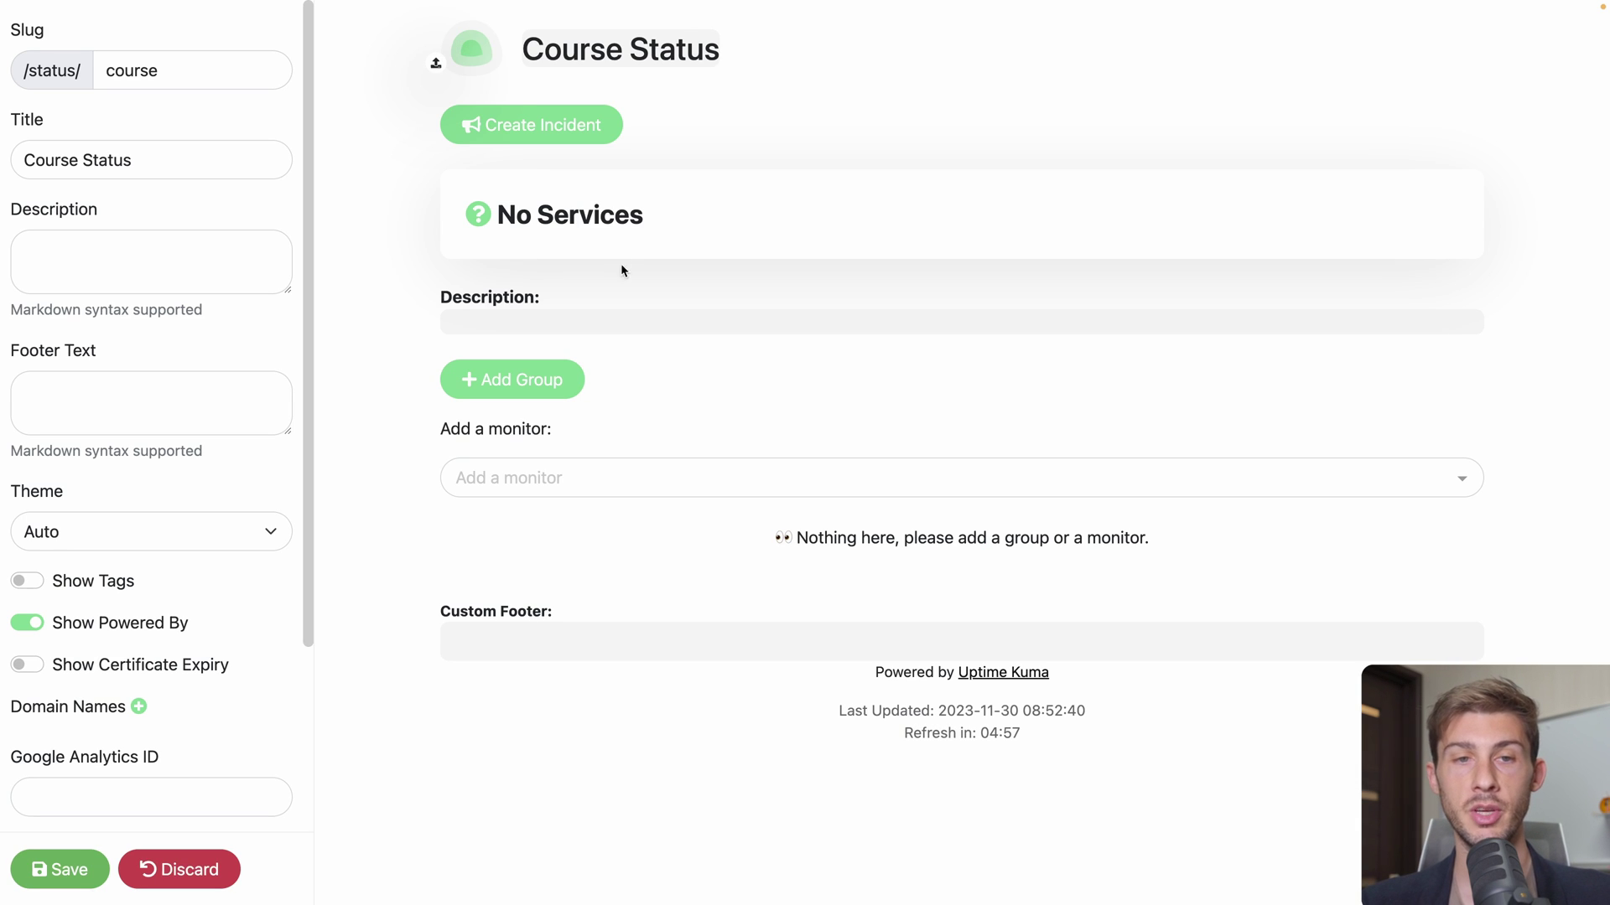
# Upload the R3F logo and add the Course monitor to Services, removing an extra empty group
pyautogui.click(435, 63)
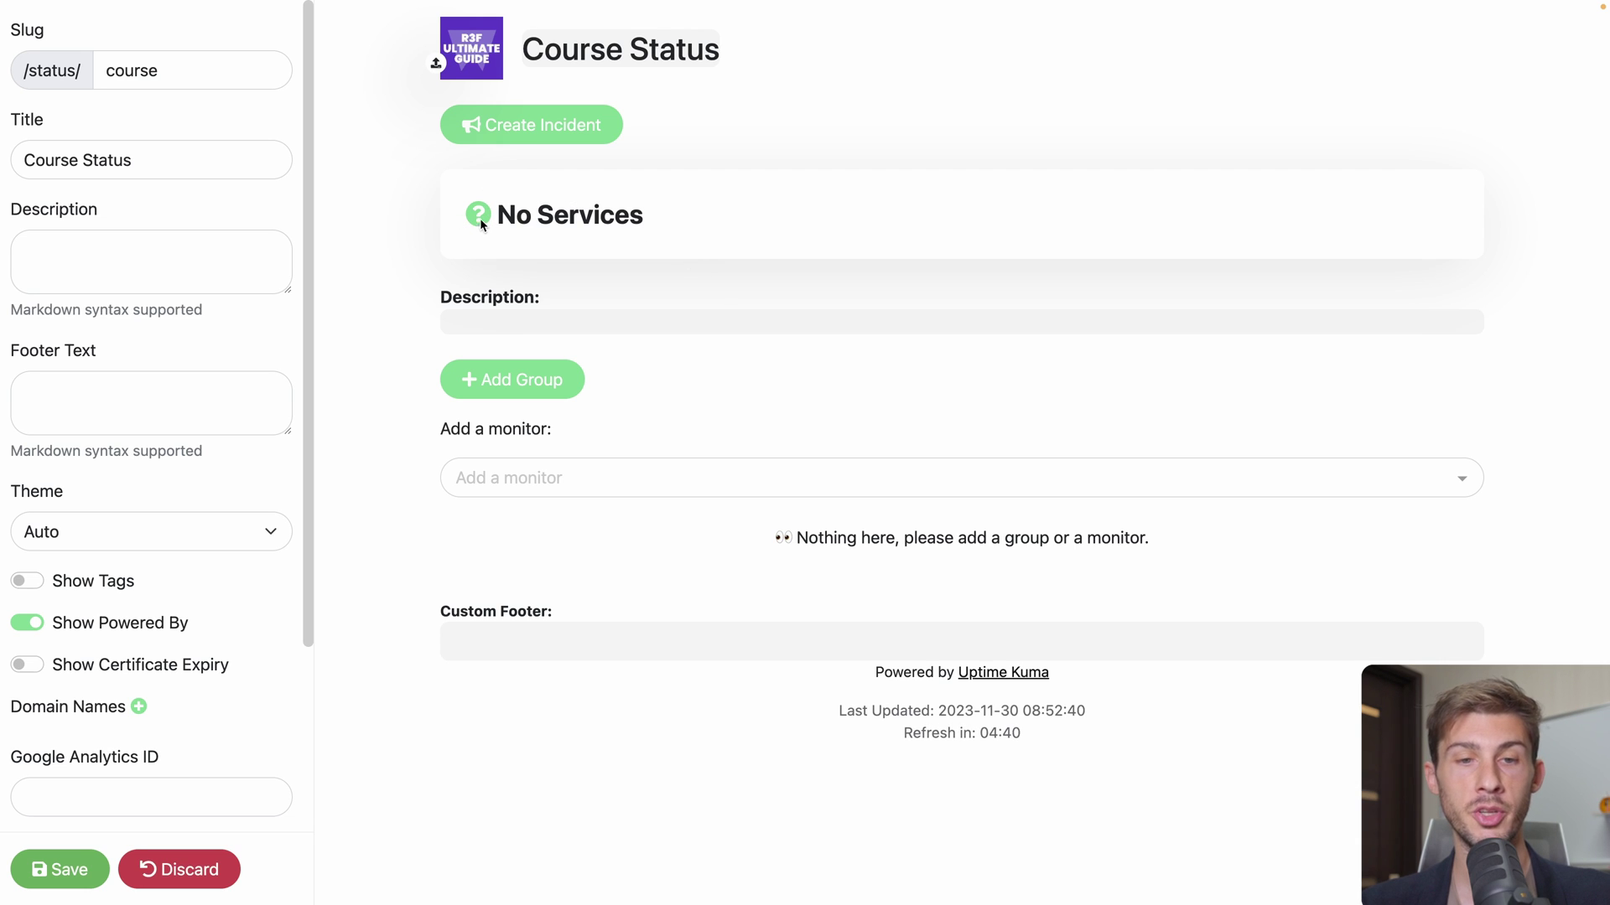
pyautogui.click(550, 480)
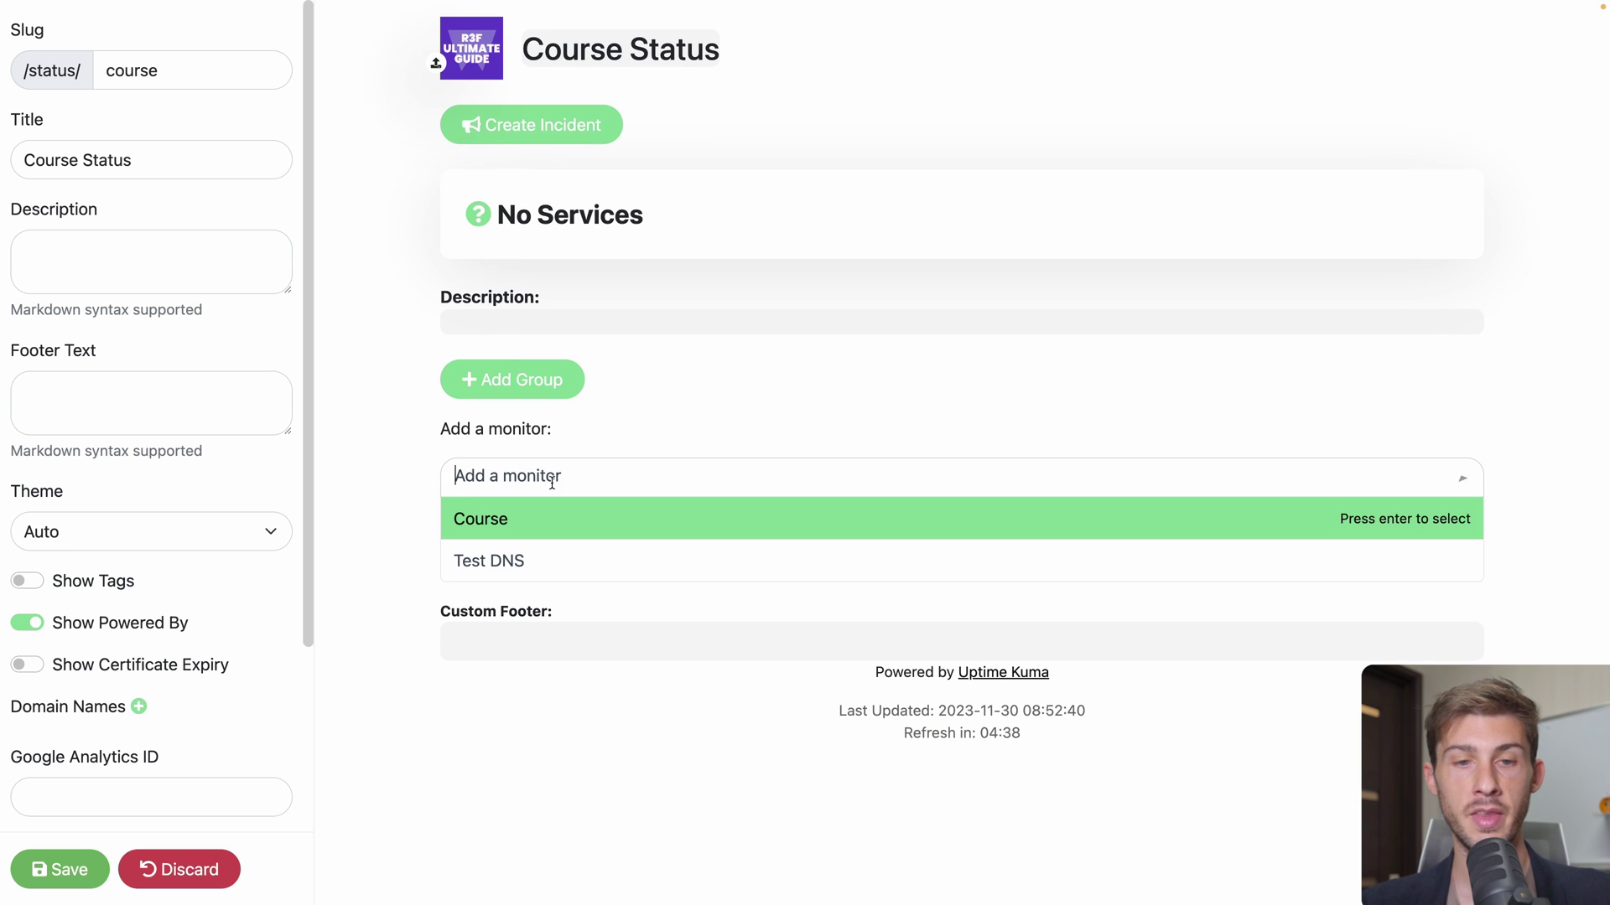
pyautogui.click(467, 517)
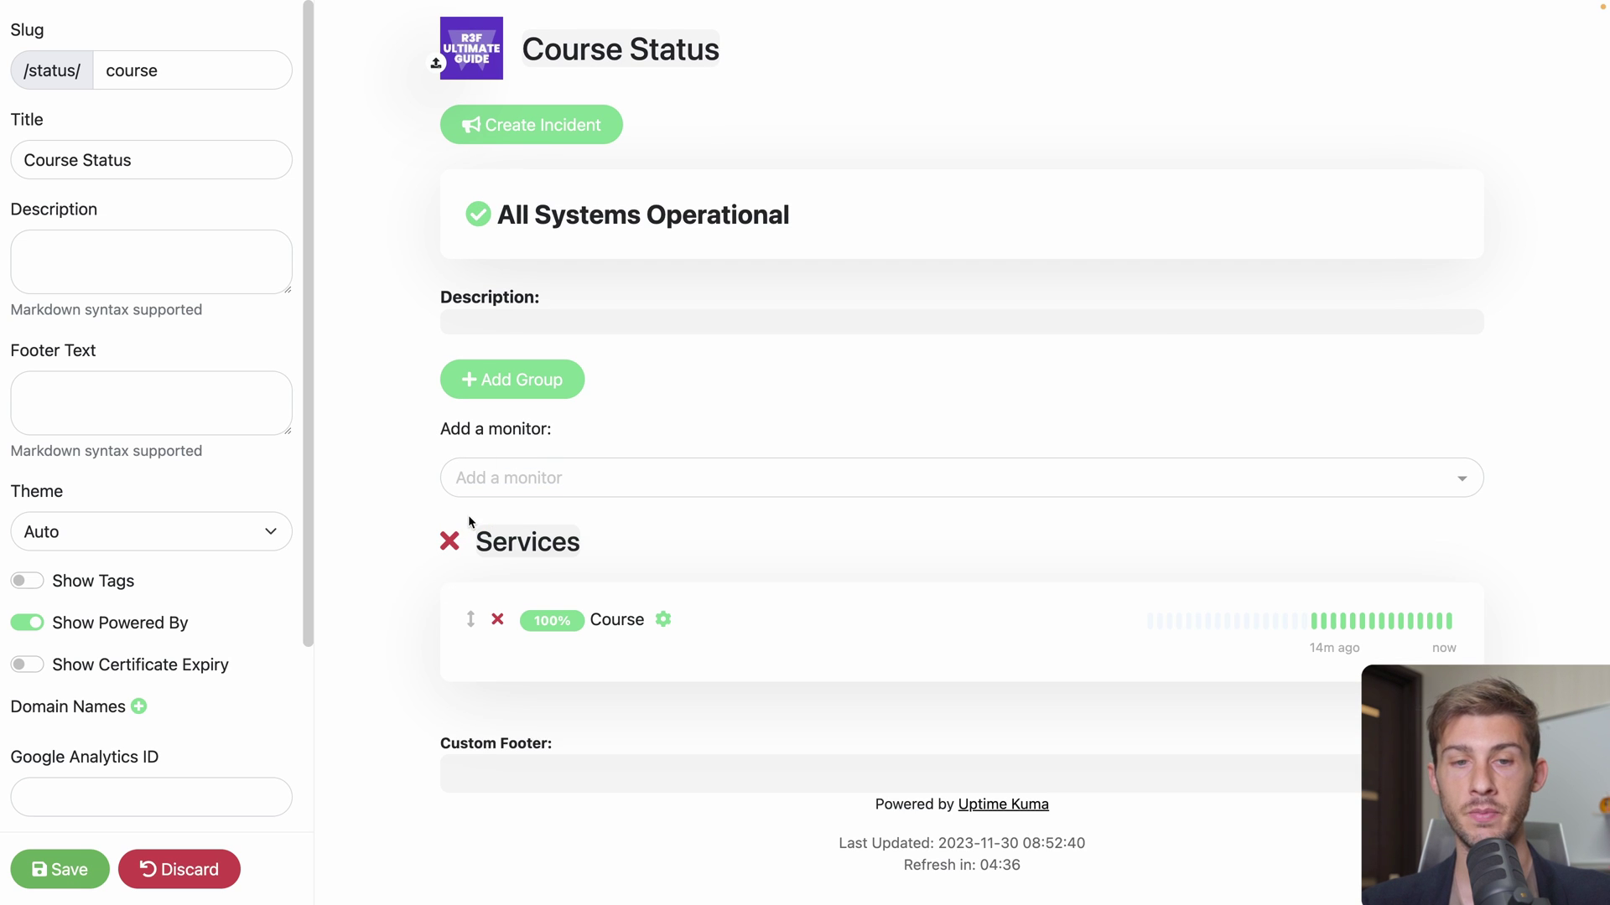
pyautogui.click(523, 382)
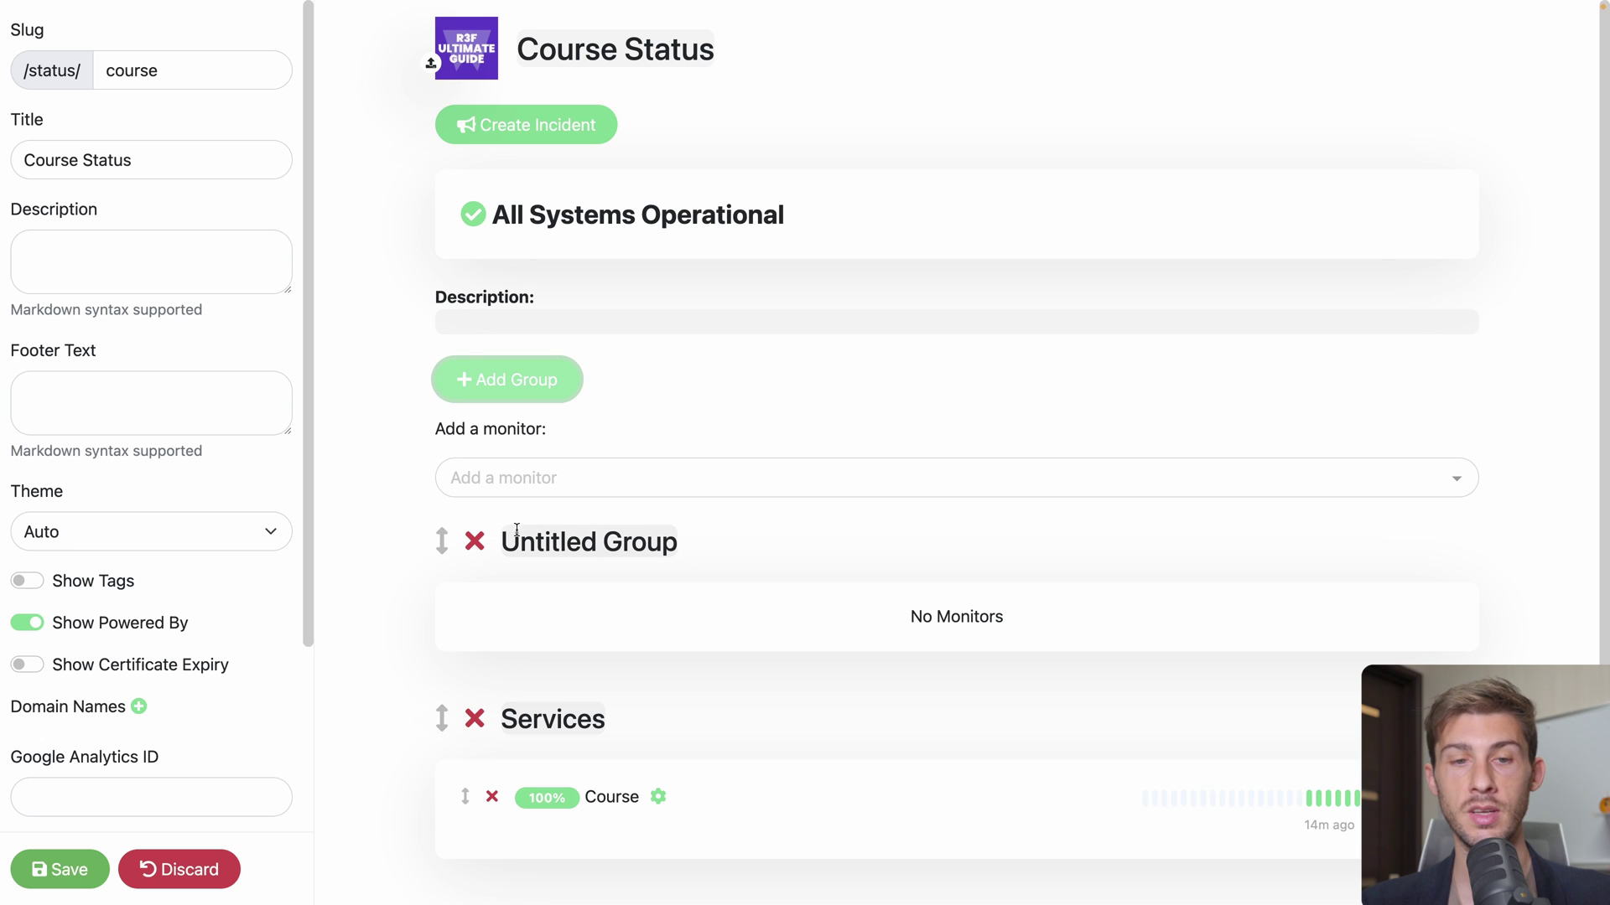
pyautogui.click(472, 543)
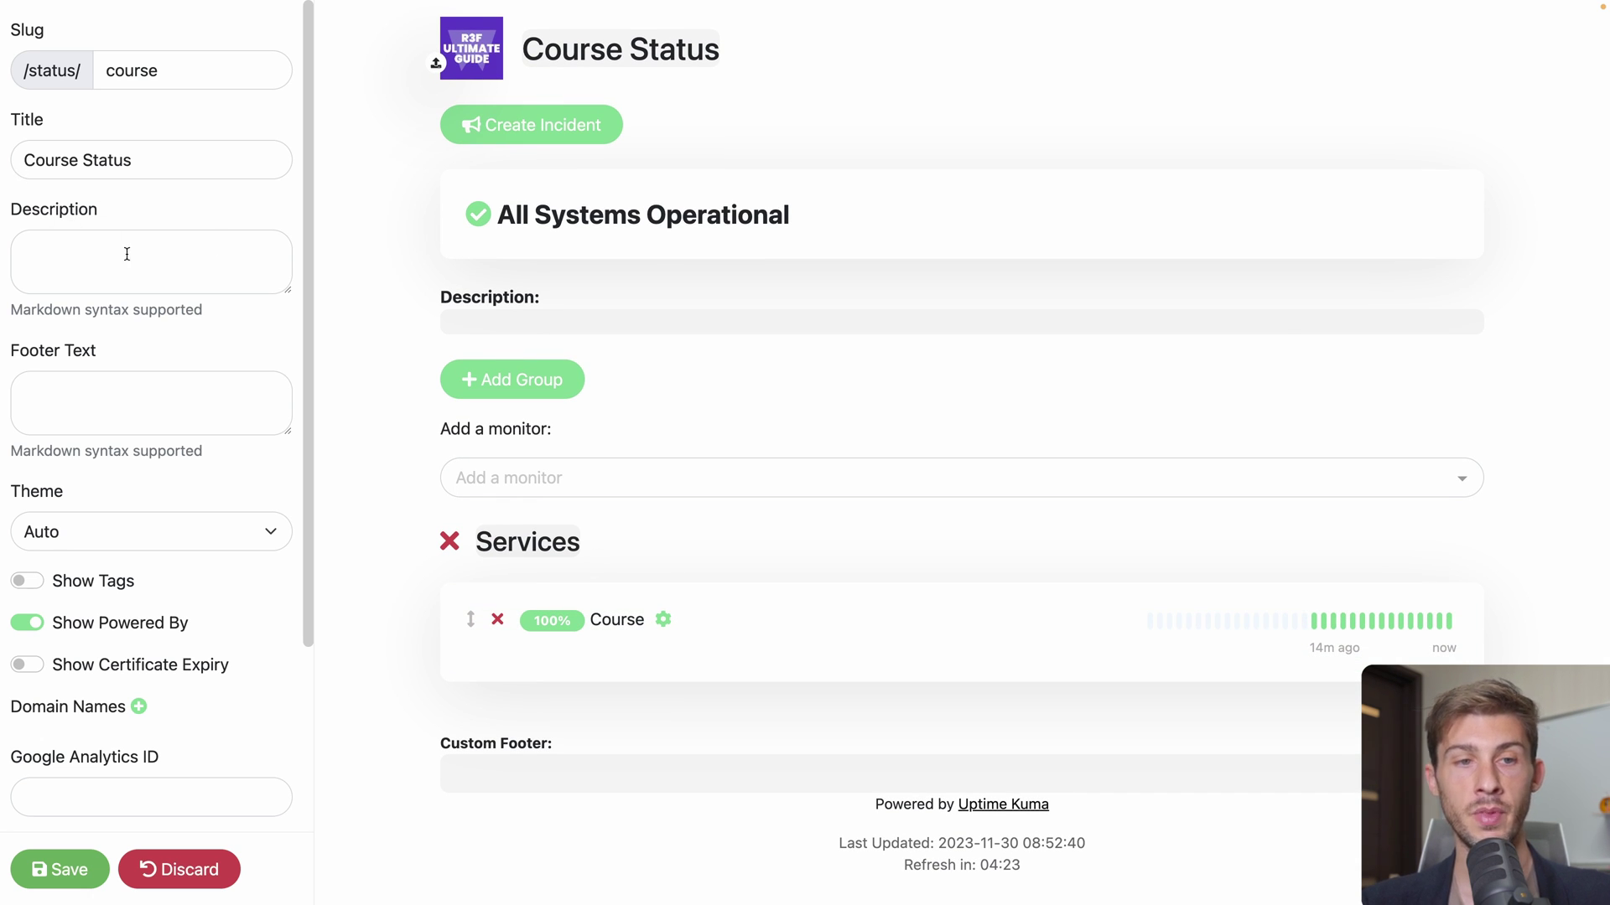
# Enter the description 'Monitoring 7/7 24/24 the course website', leaving the footer empty
pyautogui.write('Monitoring 7/7')
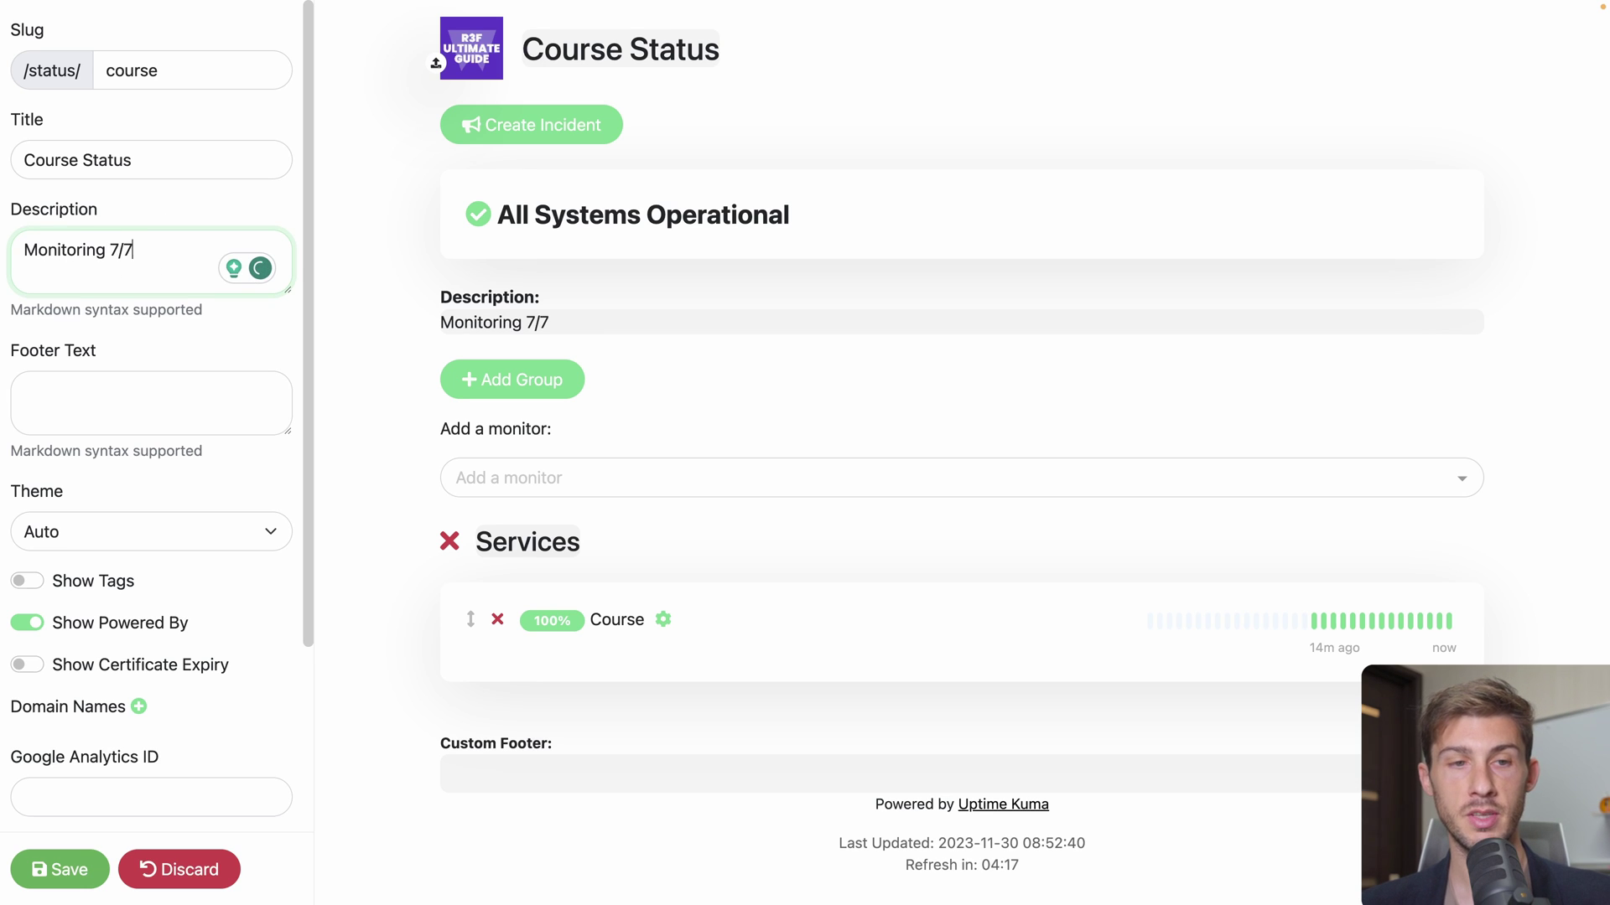
pyautogui.write(' 24/24 the course website')
pyautogui.click(83, 379)
pyautogui.click(153, 367)
pyautogui.moveTo(10, 450); pyautogui.dragTo(184, 460)
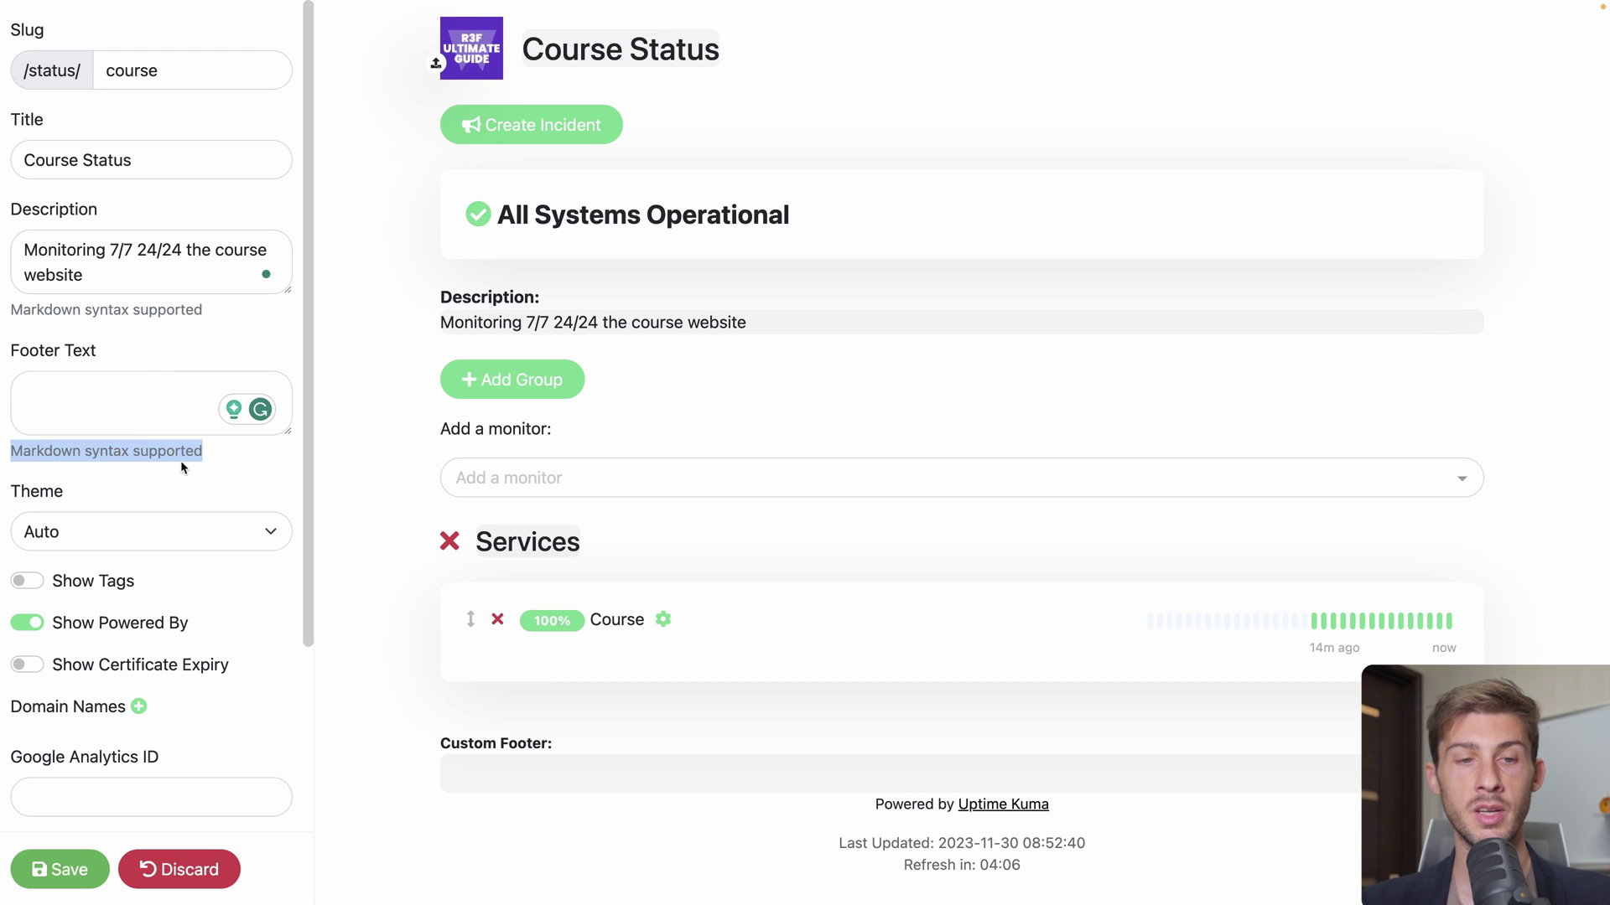
pyautogui.click(208, 458)
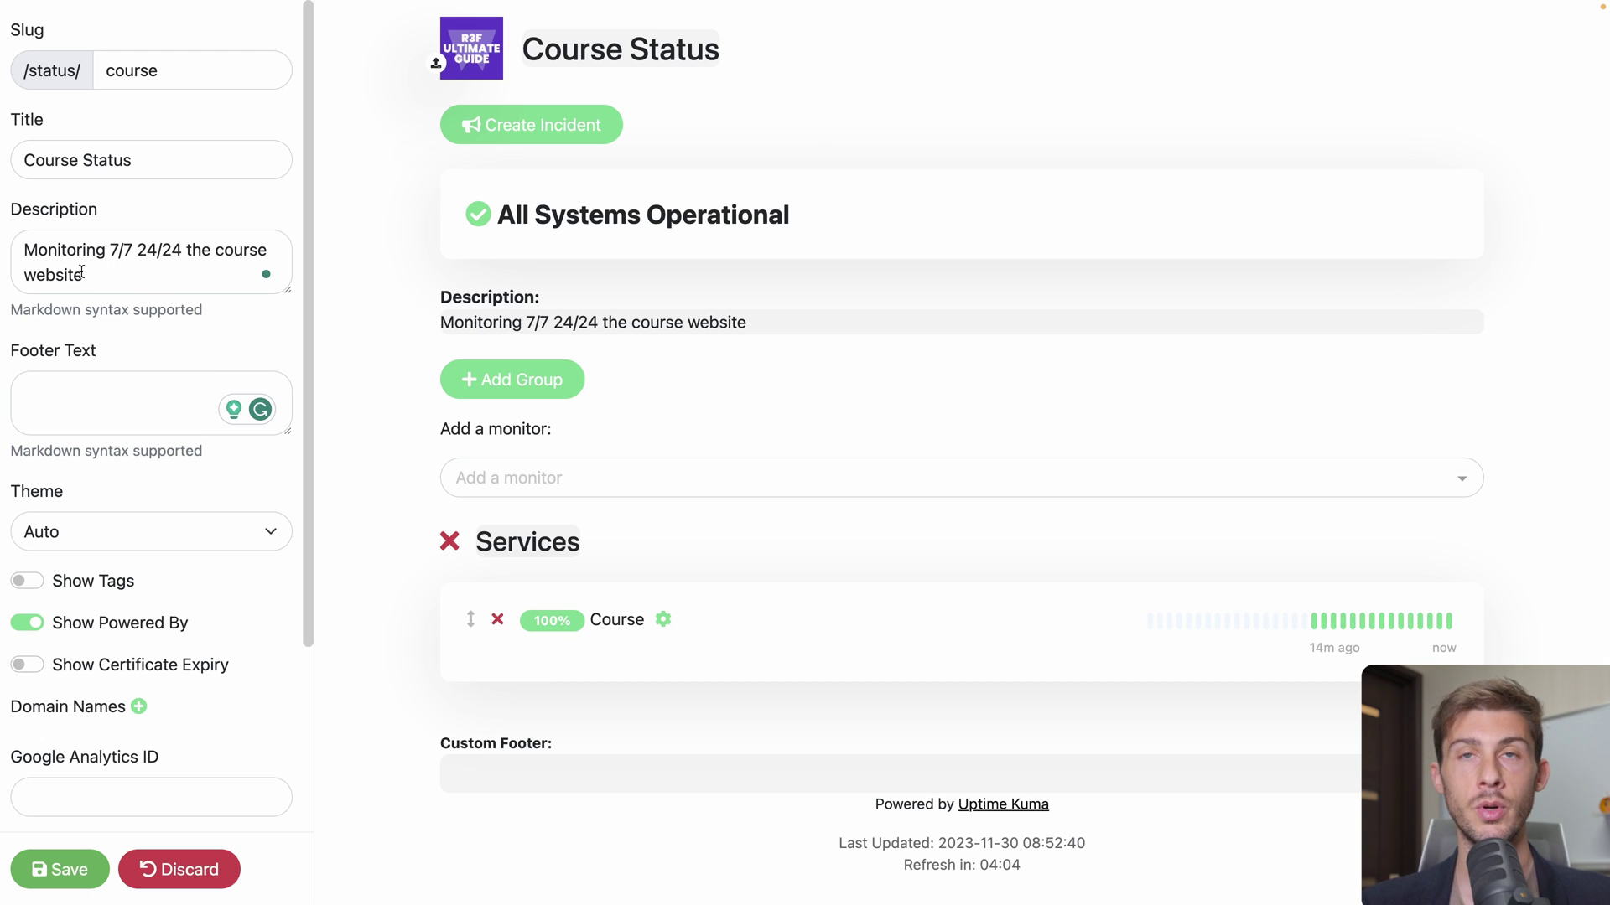
# Switch the Course Status page to the Dark theme, keeping Powered By enabled
pyautogui.scroll(-2, 72, 412)
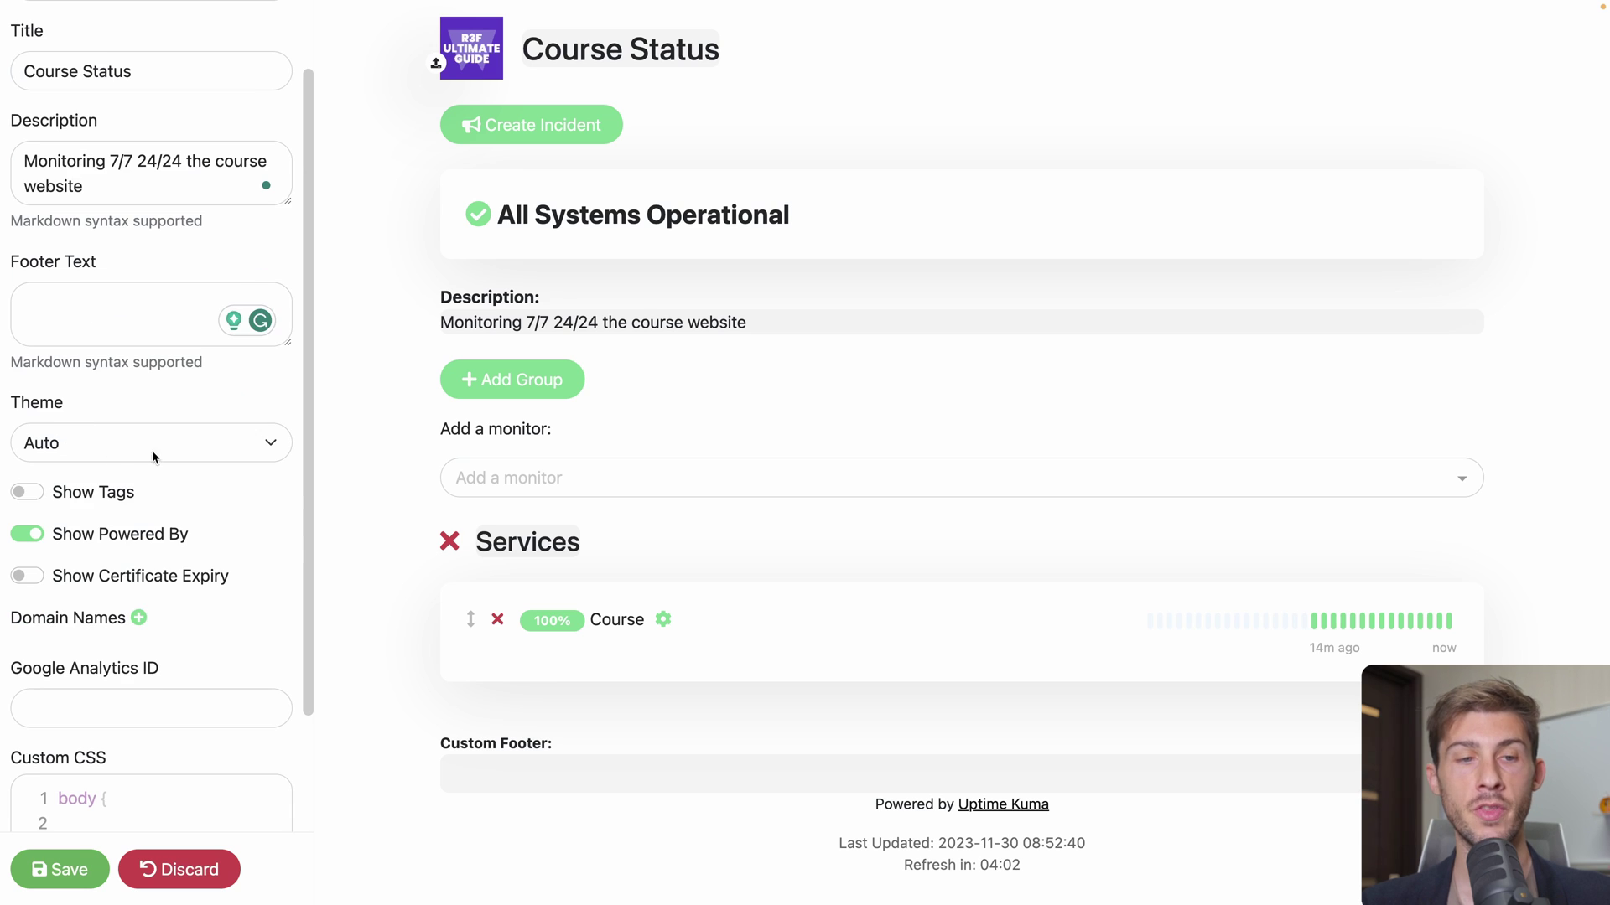
pyautogui.click(180, 441)
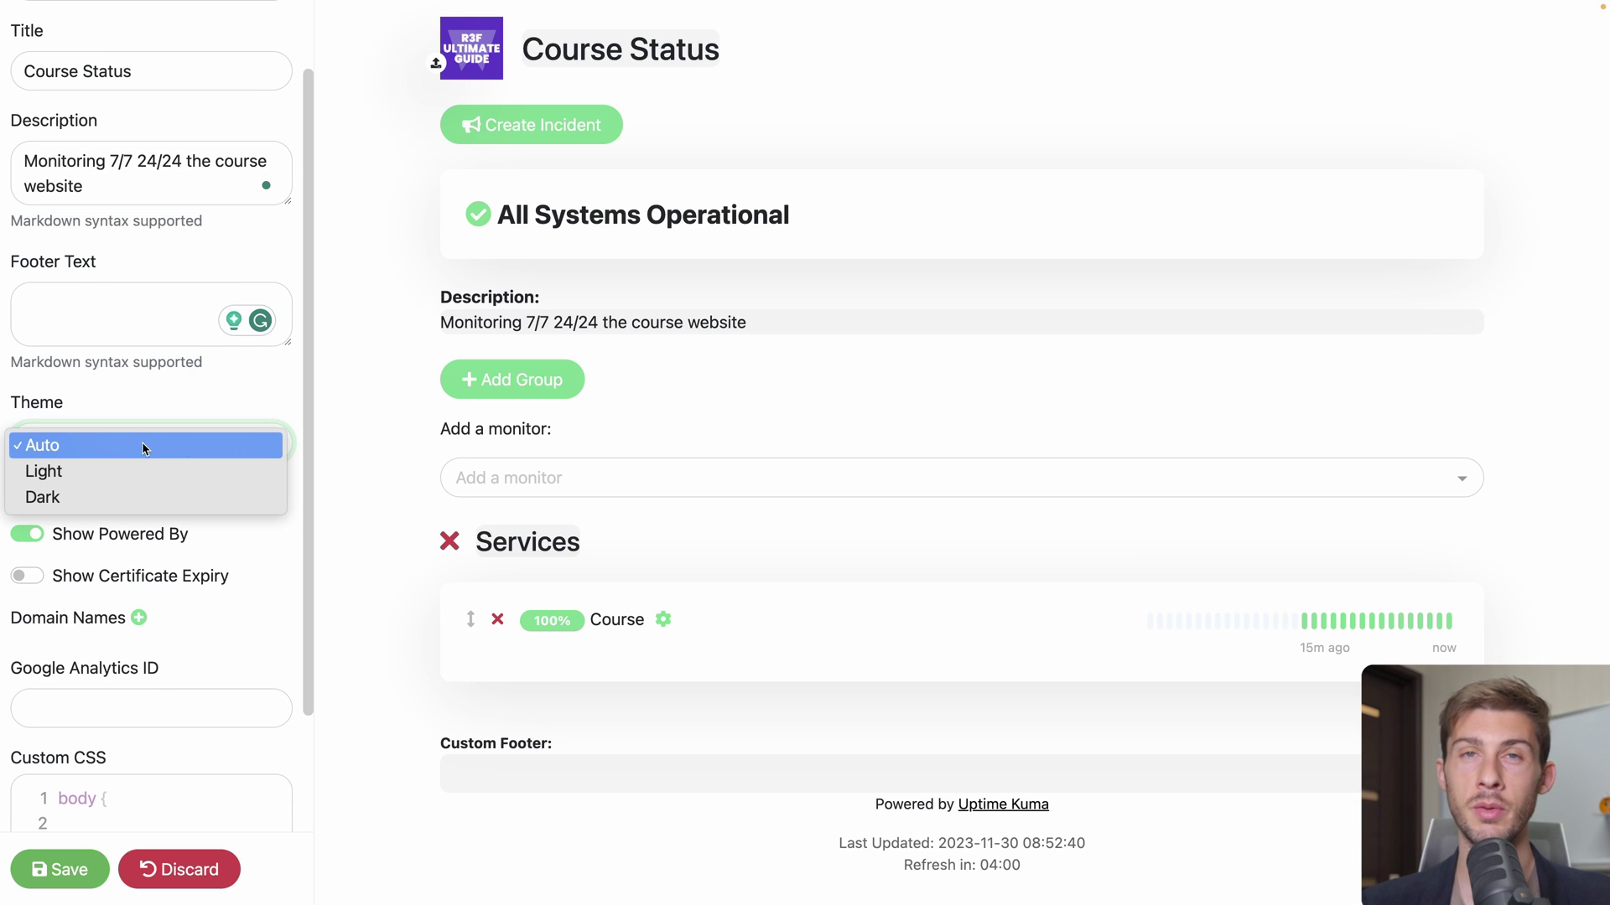
pyautogui.click(134, 495)
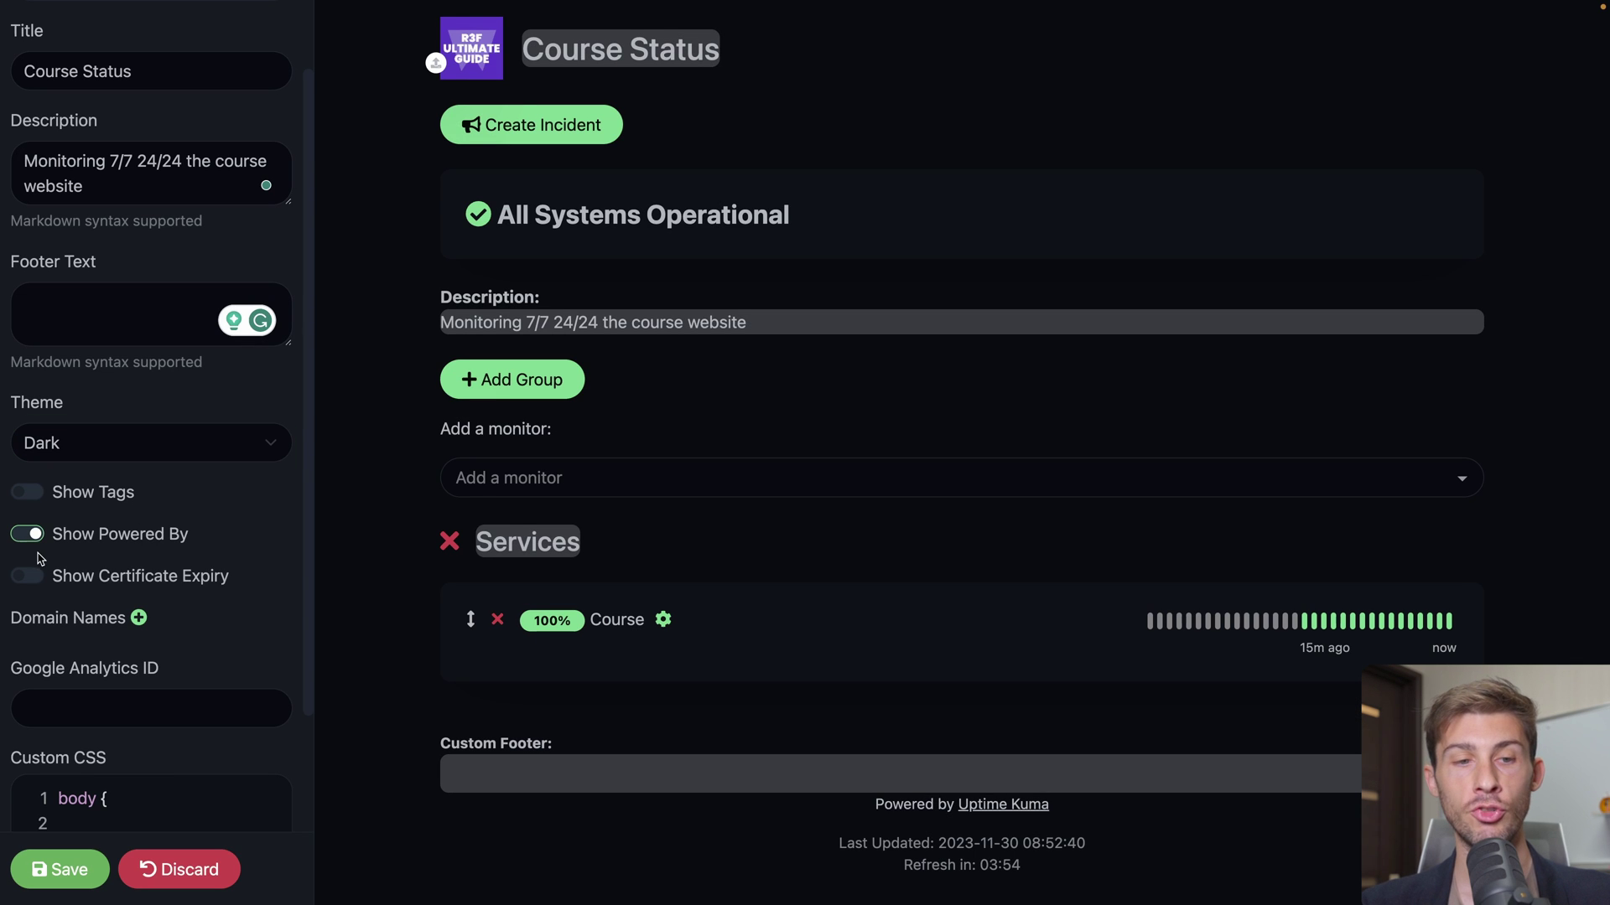
pyautogui.click(30, 535)
pyautogui.click(30, 535)
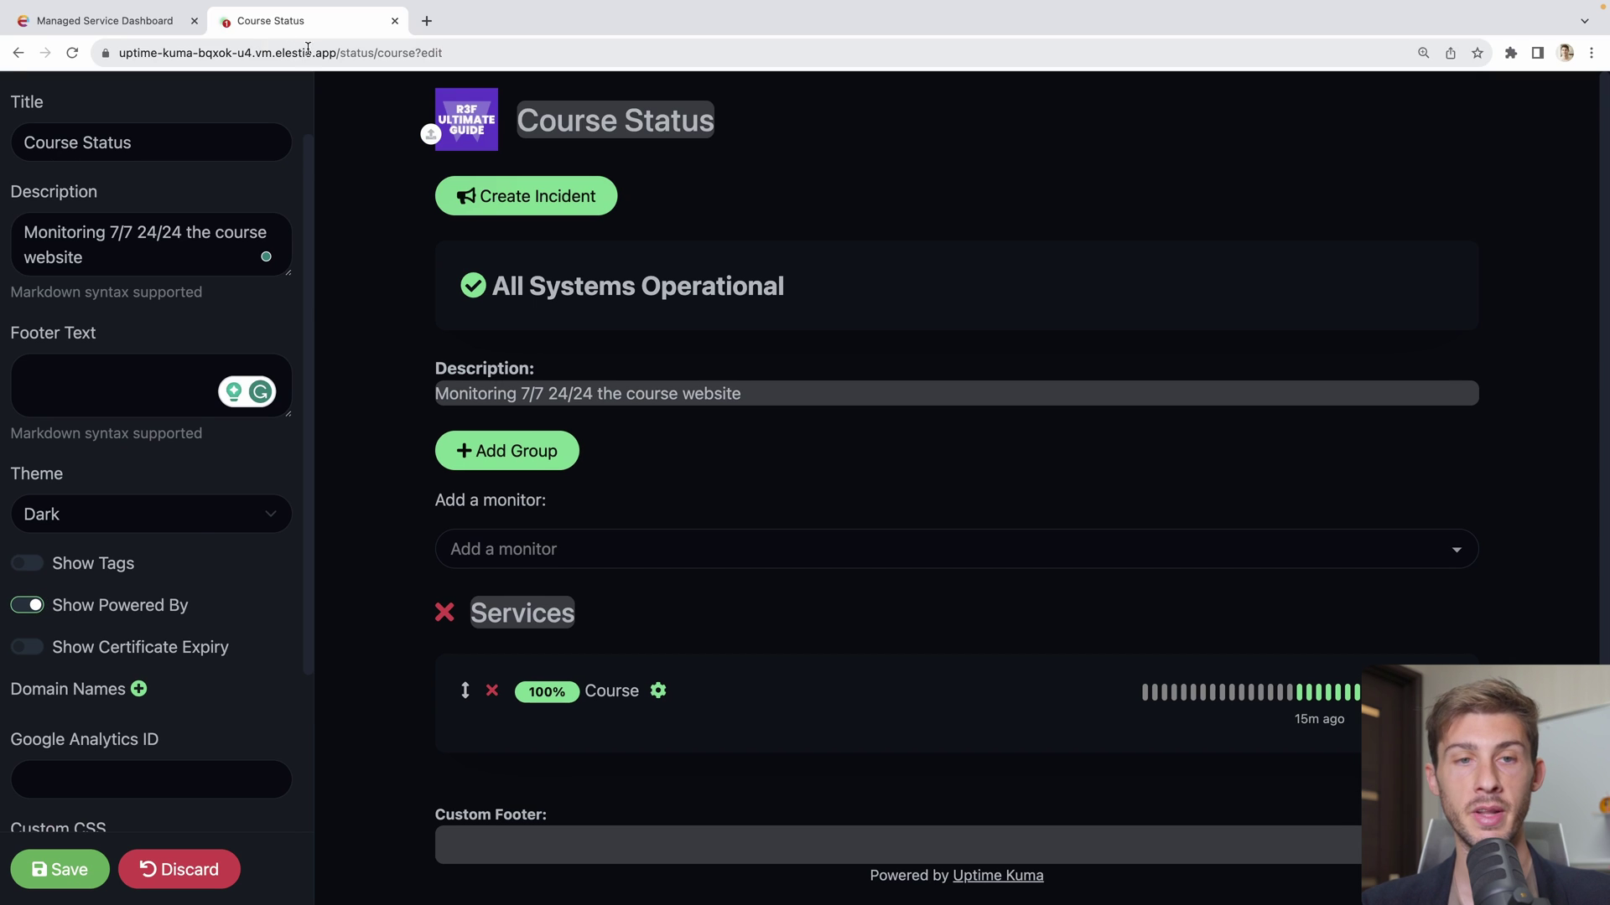
pyautogui.click(310, 52)
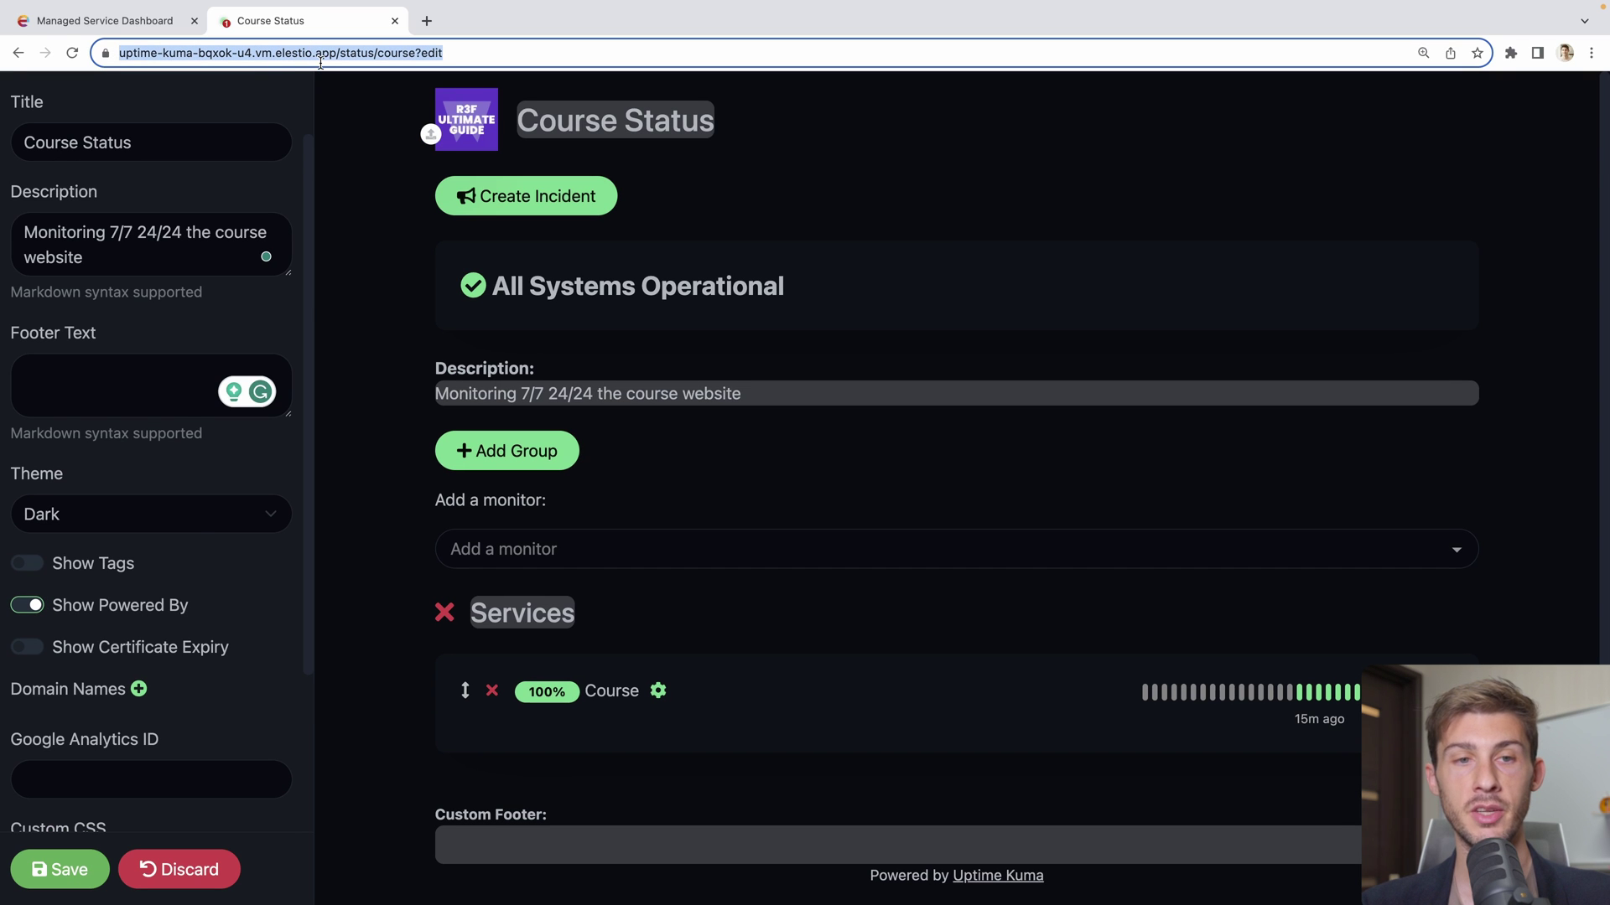
pyautogui.click(358, 220)
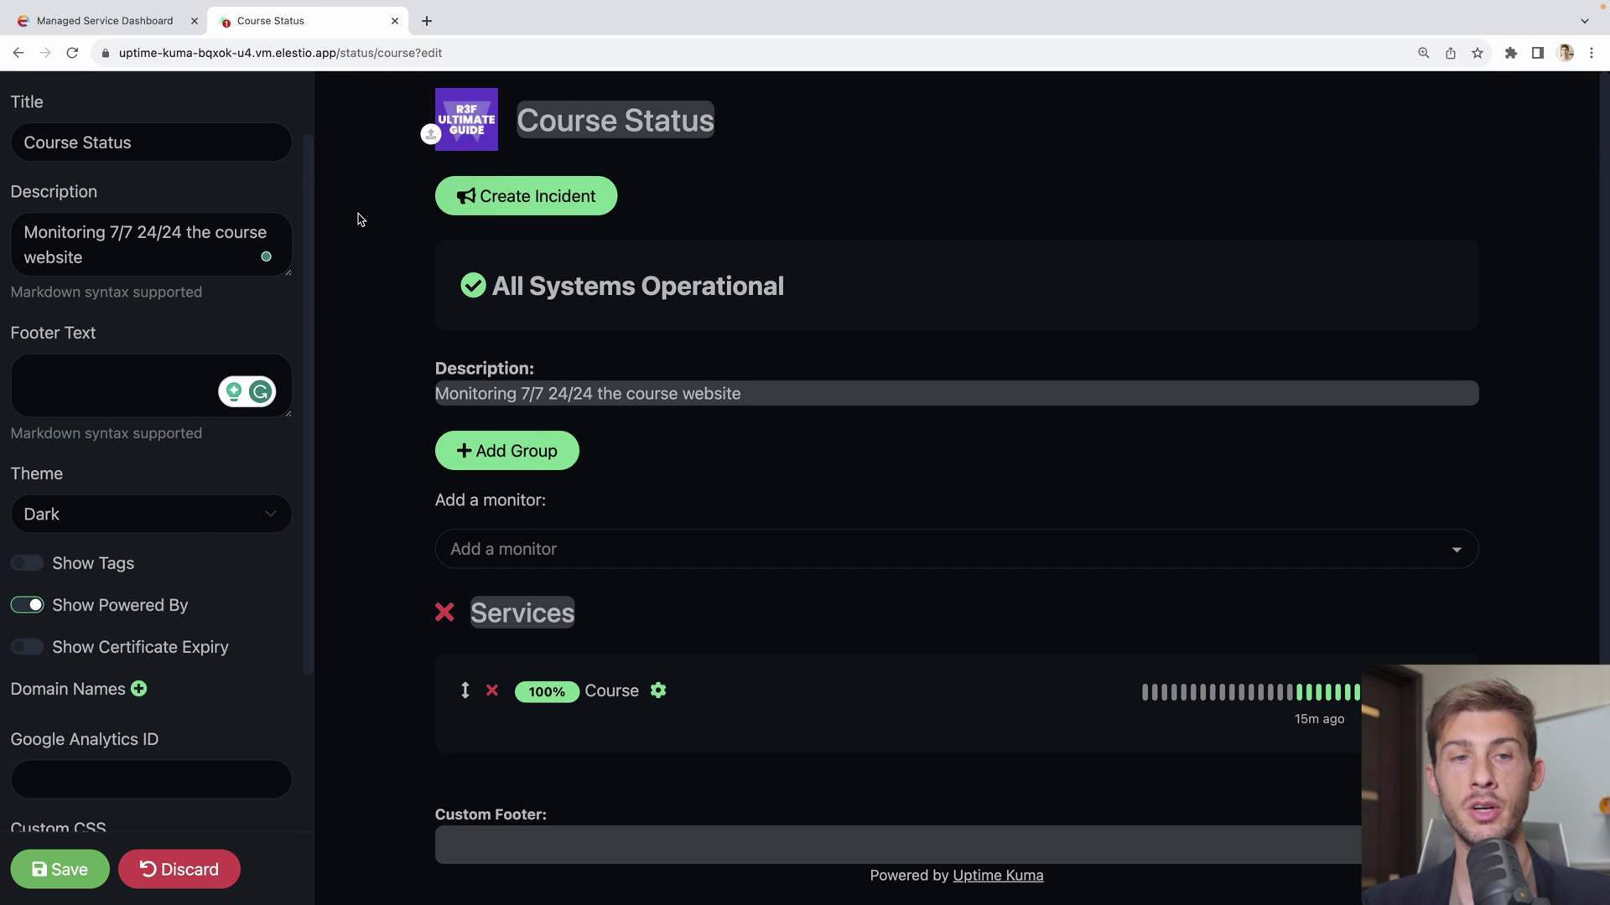
pyautogui.scroll(-3, 173, 561)
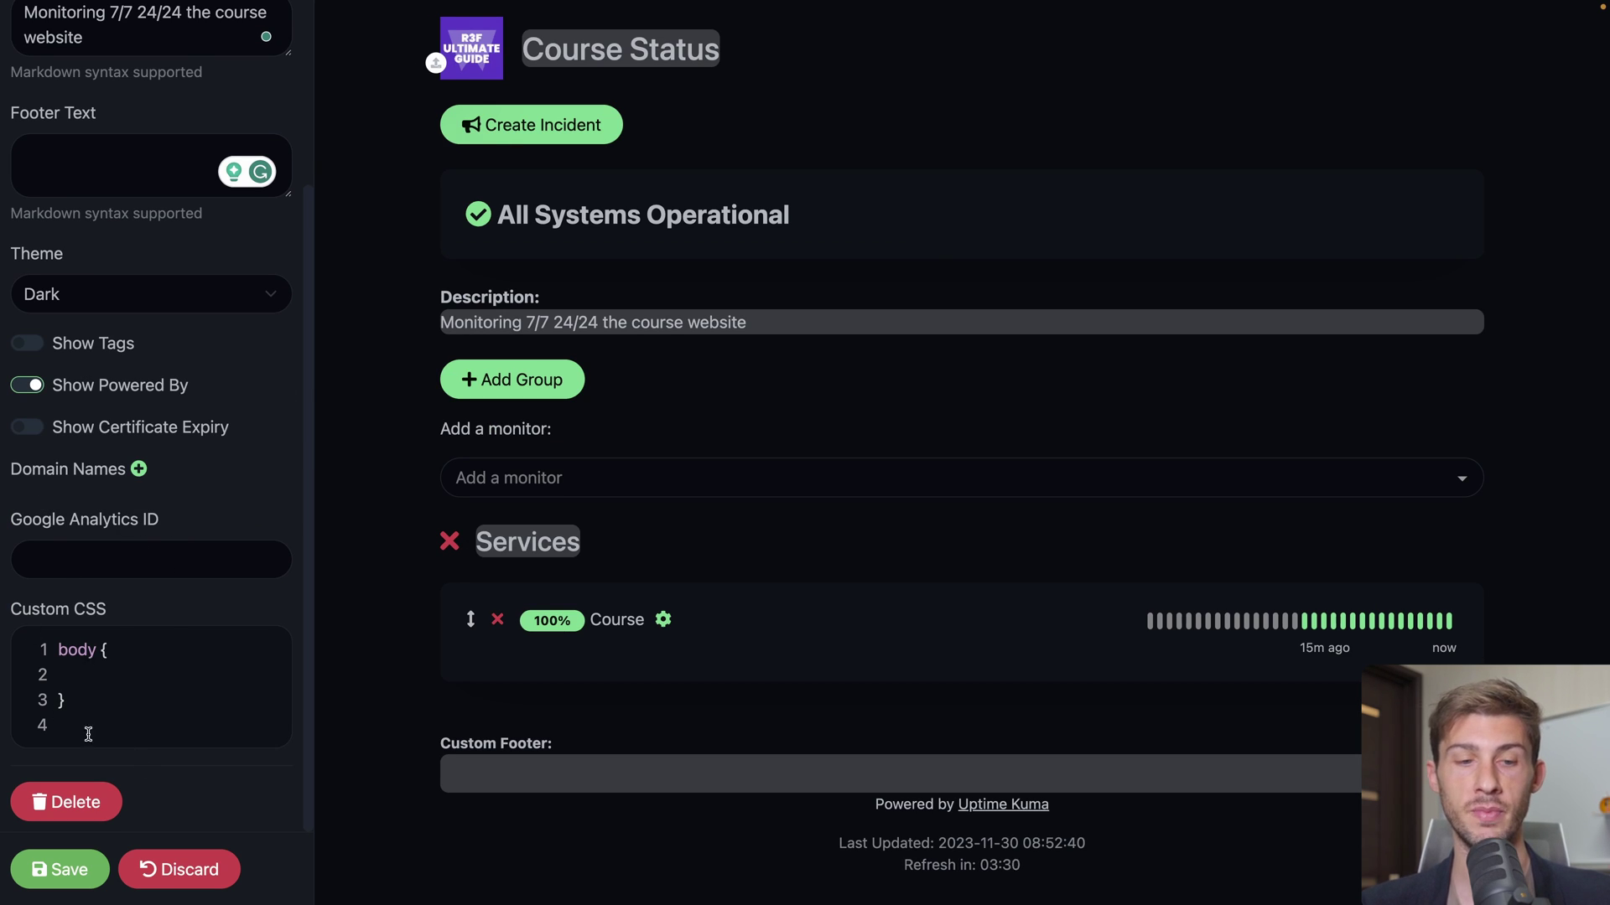
# Save the Course Status page and view its public dark-themed page with Course at 100%
pyautogui.click(60, 869)
pyautogui.press('super+shift+f')
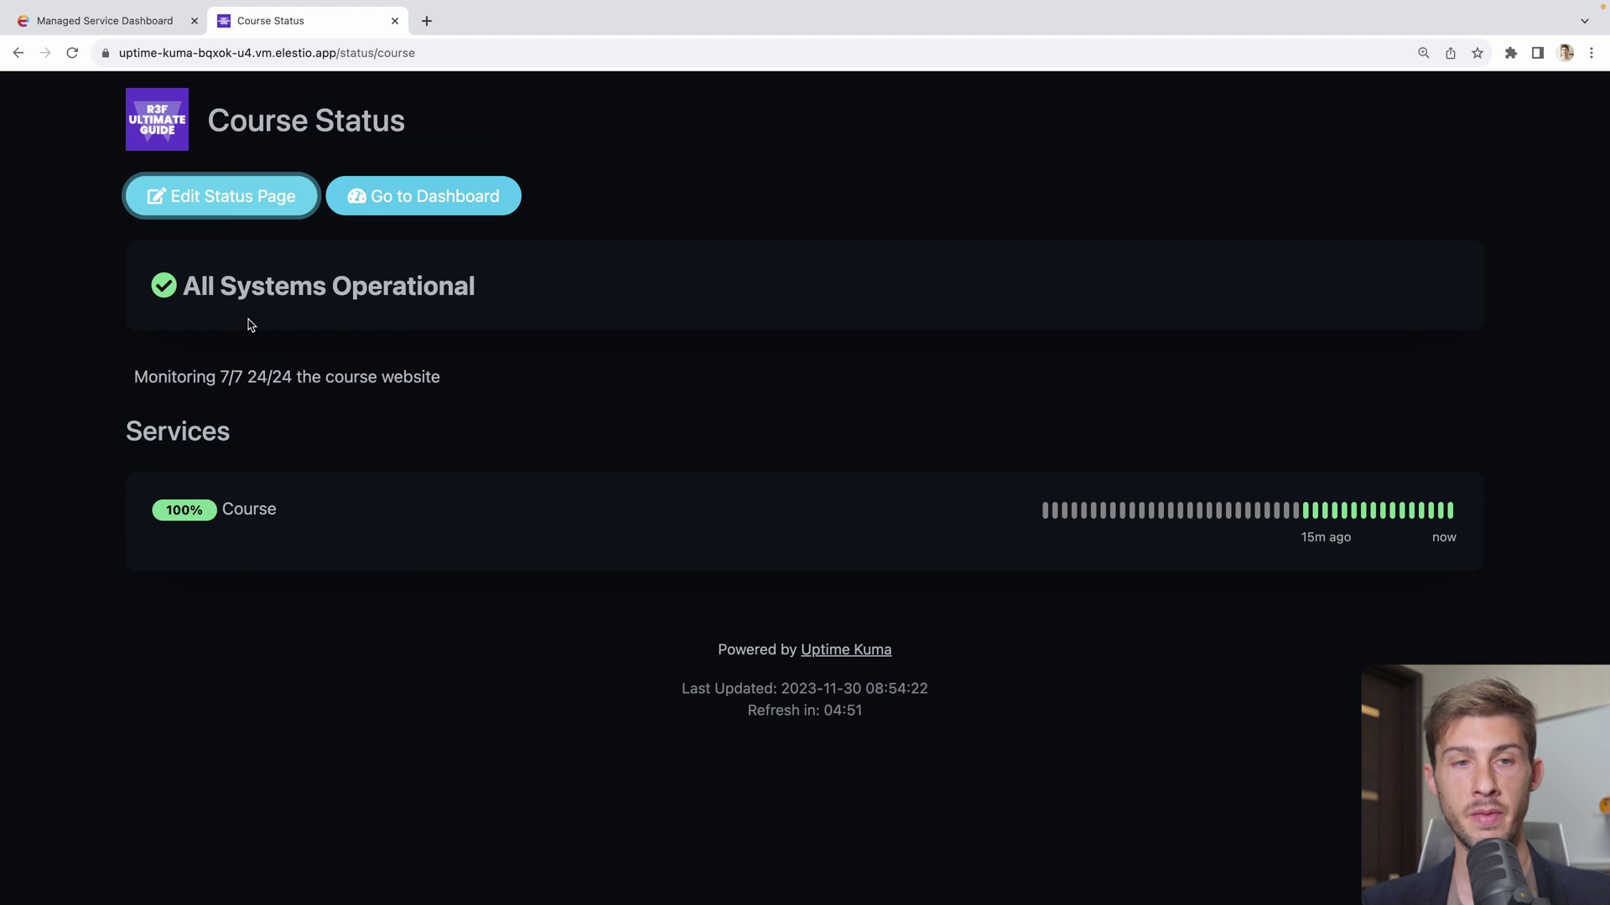
pyautogui.click(301, 58)
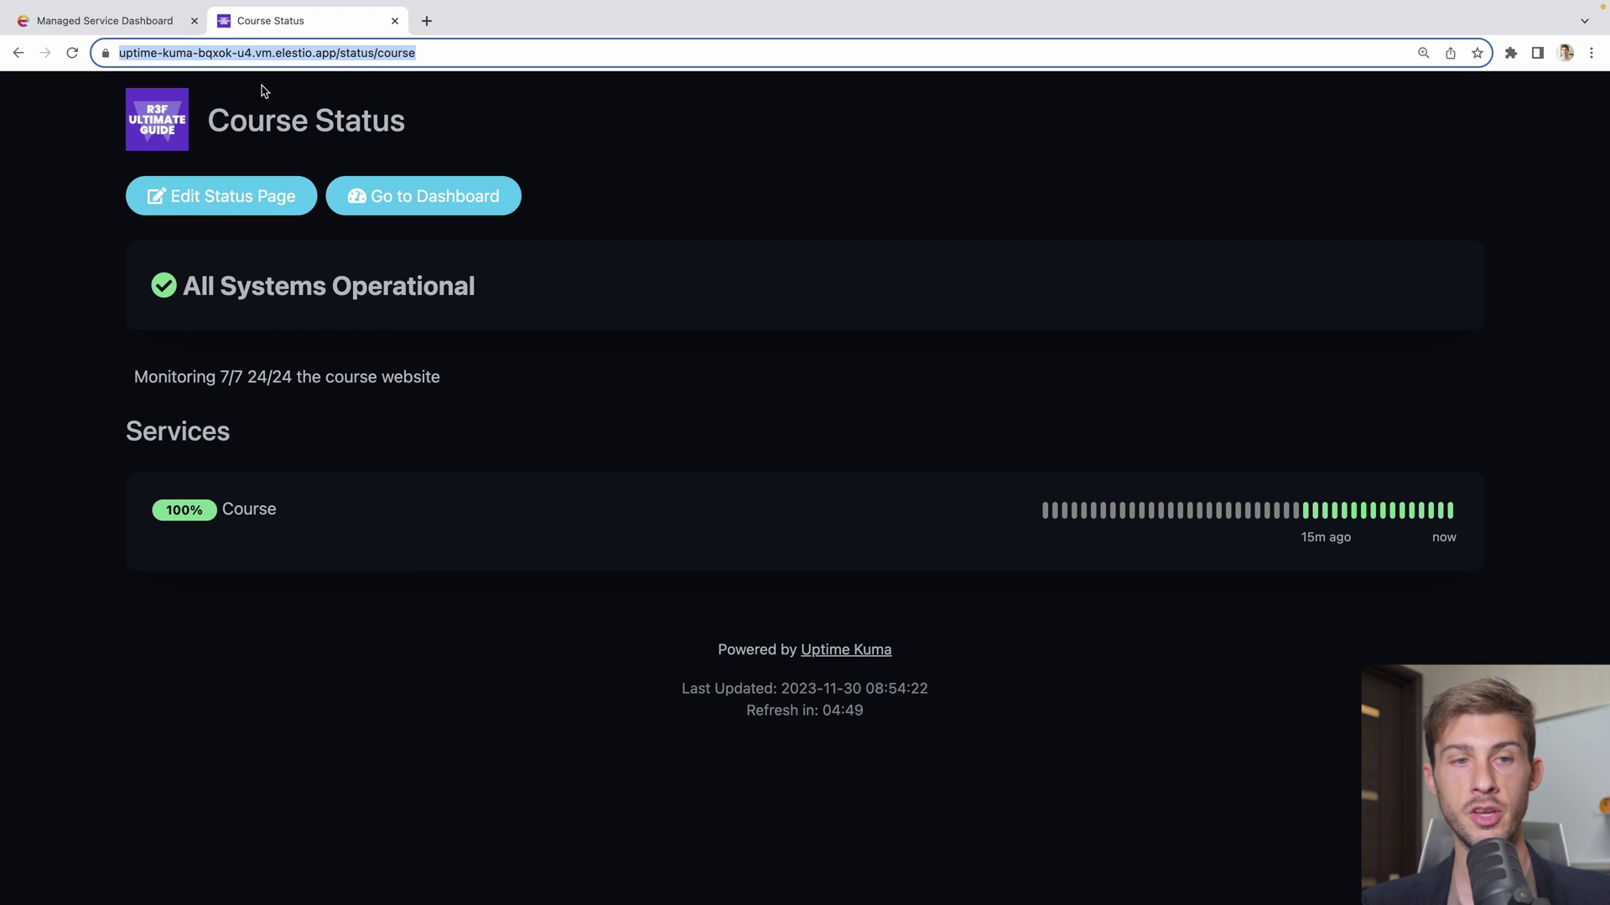
pyautogui.click(36, 280)
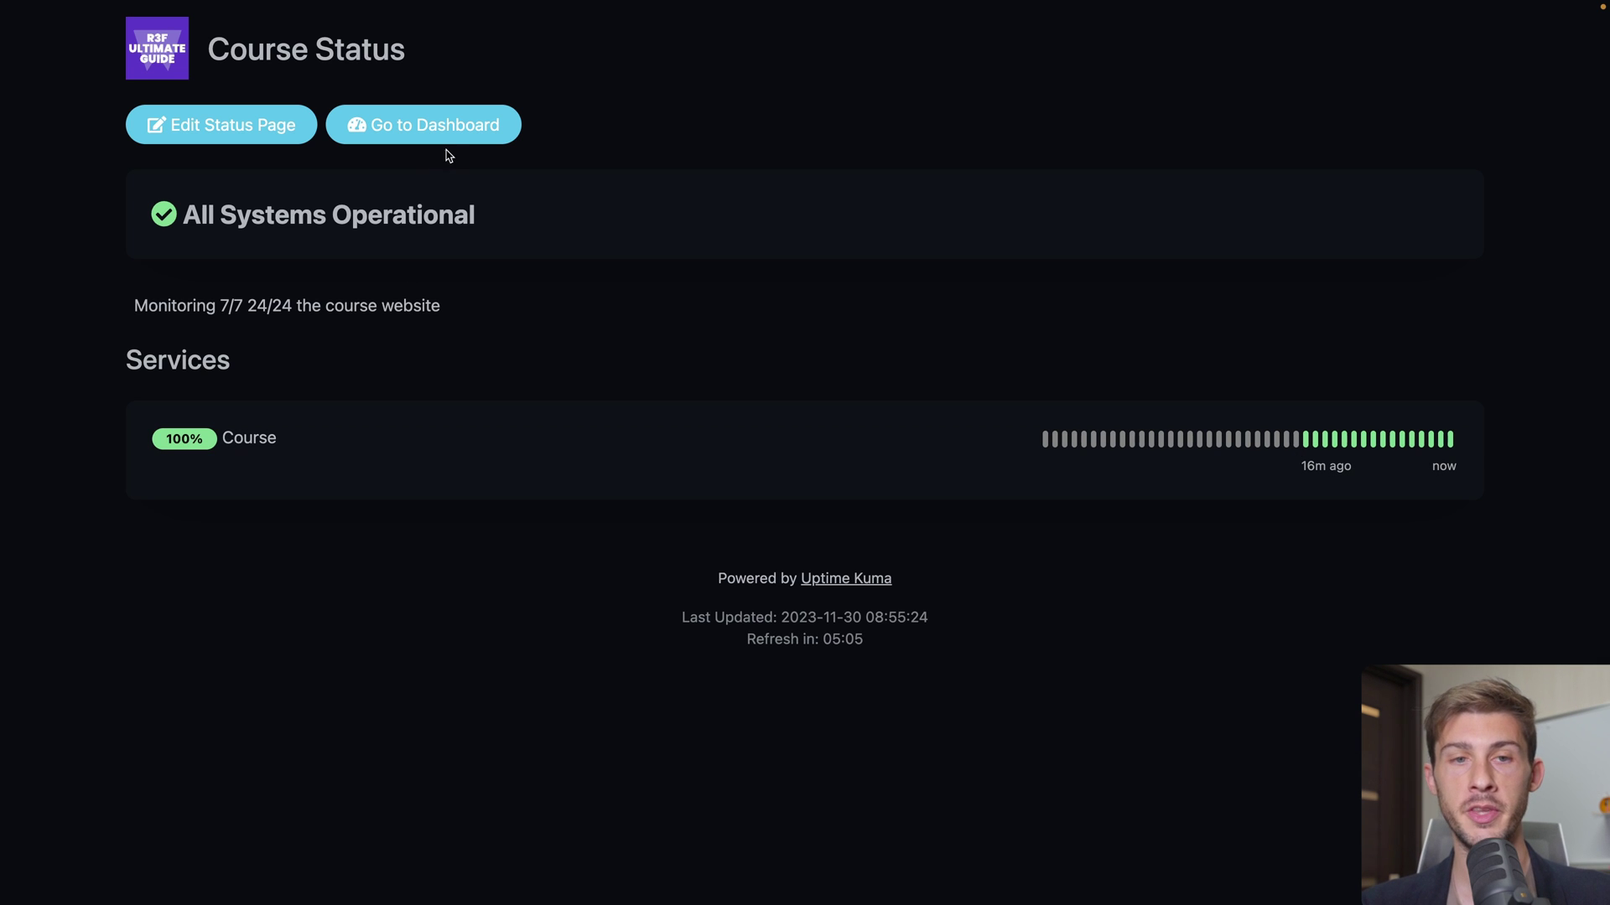
# Return to the admin dashboard and start a new maintenance from the account menu's Maintenance page
pyautogui.click(453, 139)
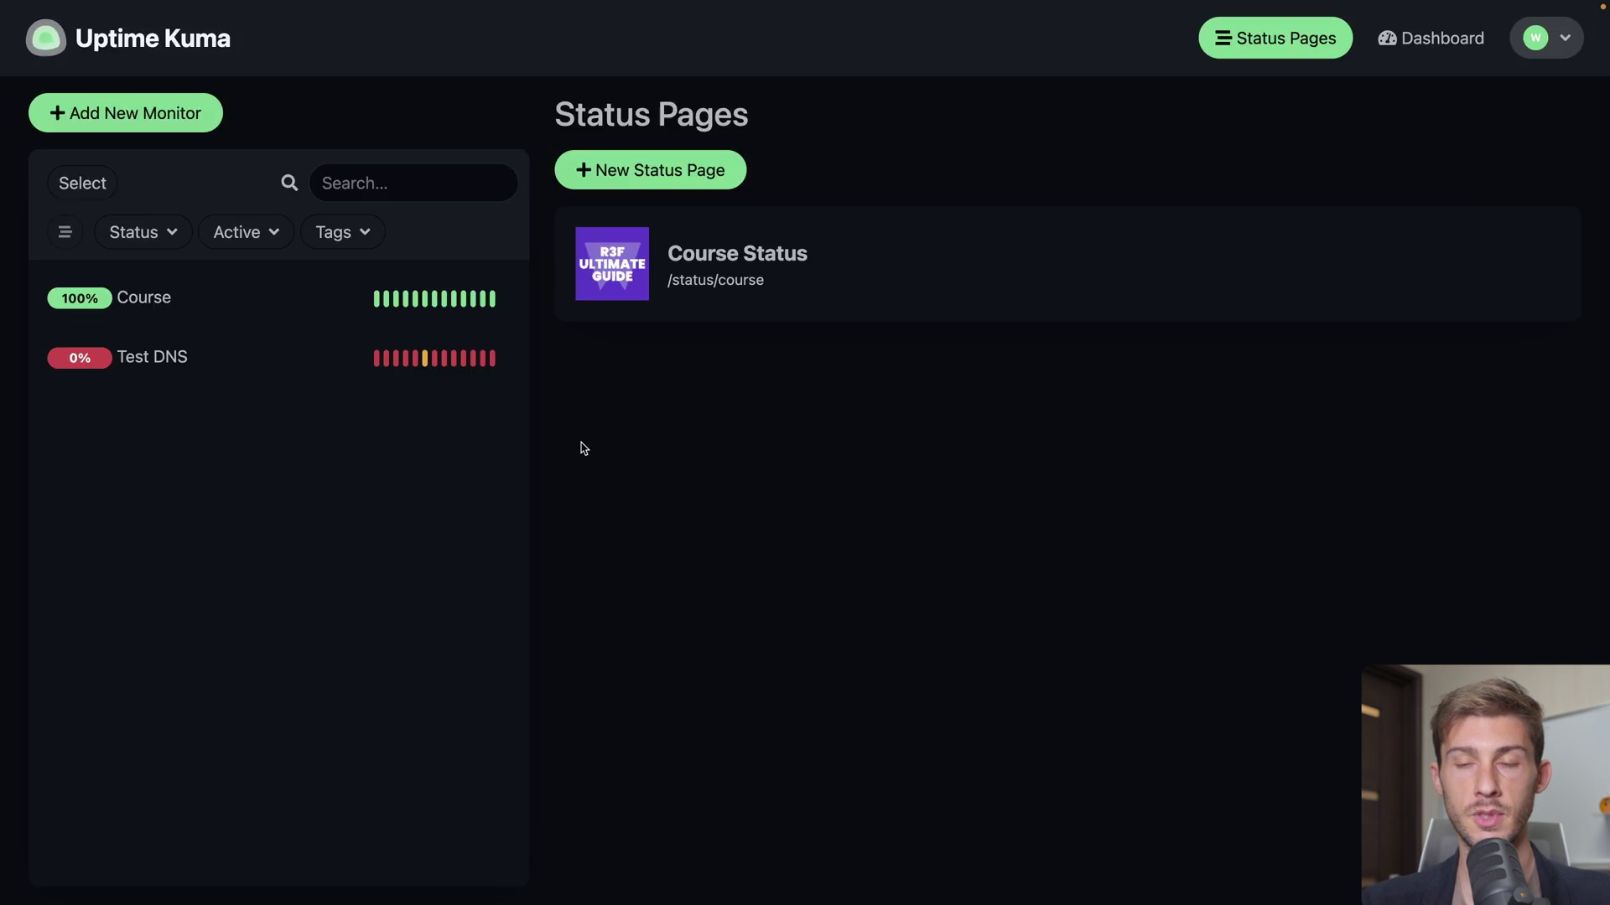
pyautogui.click(1421, 52)
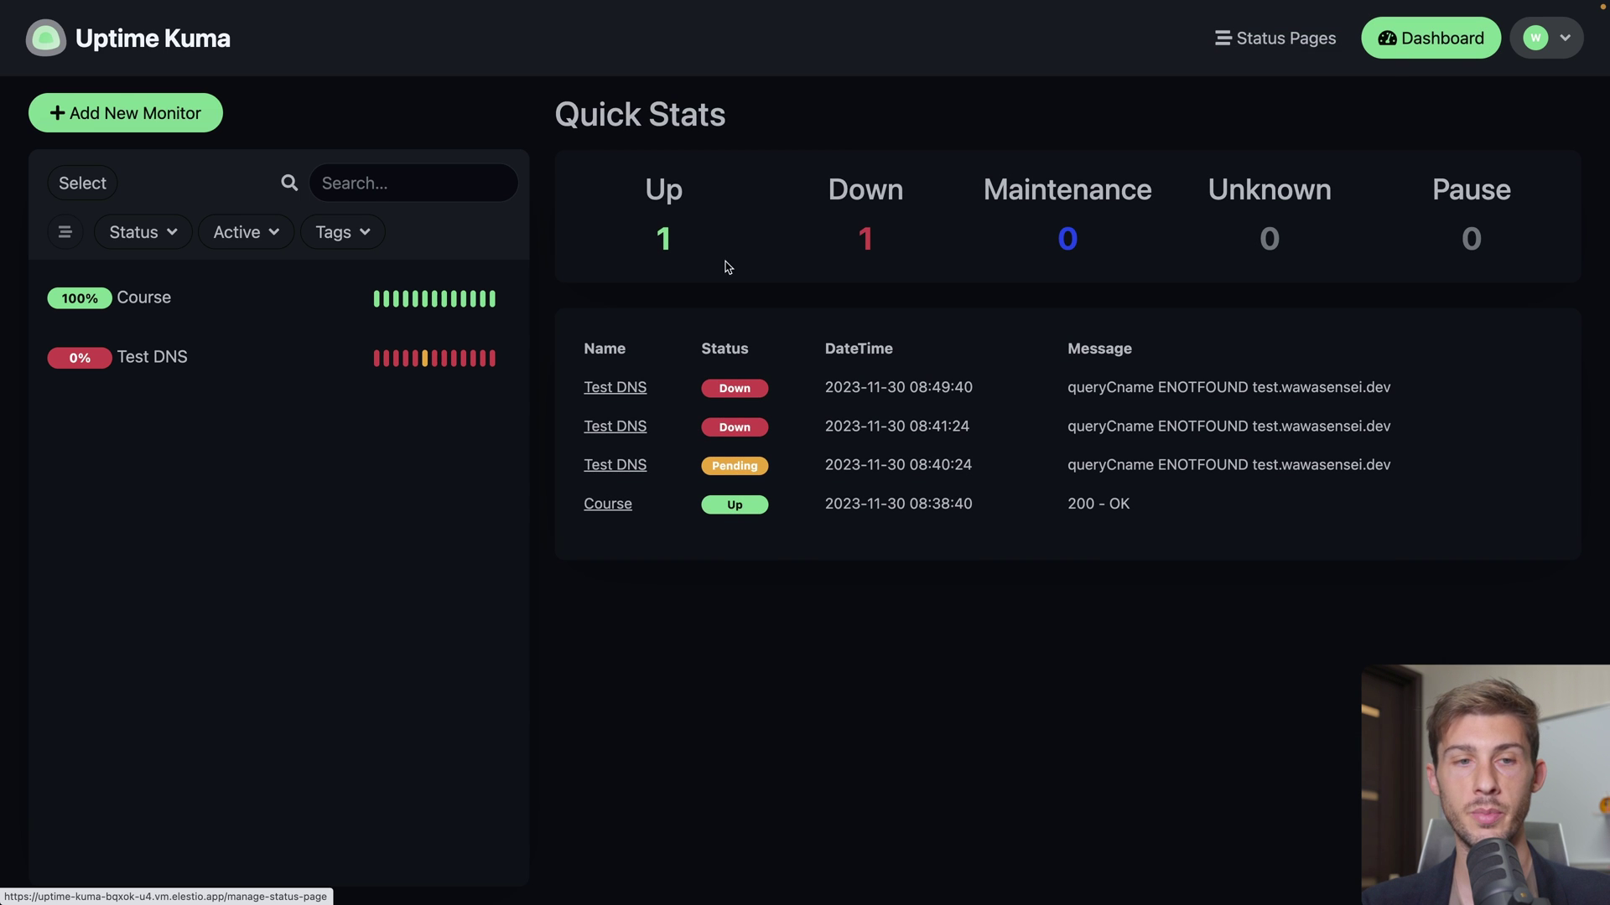
pyautogui.click(209, 320)
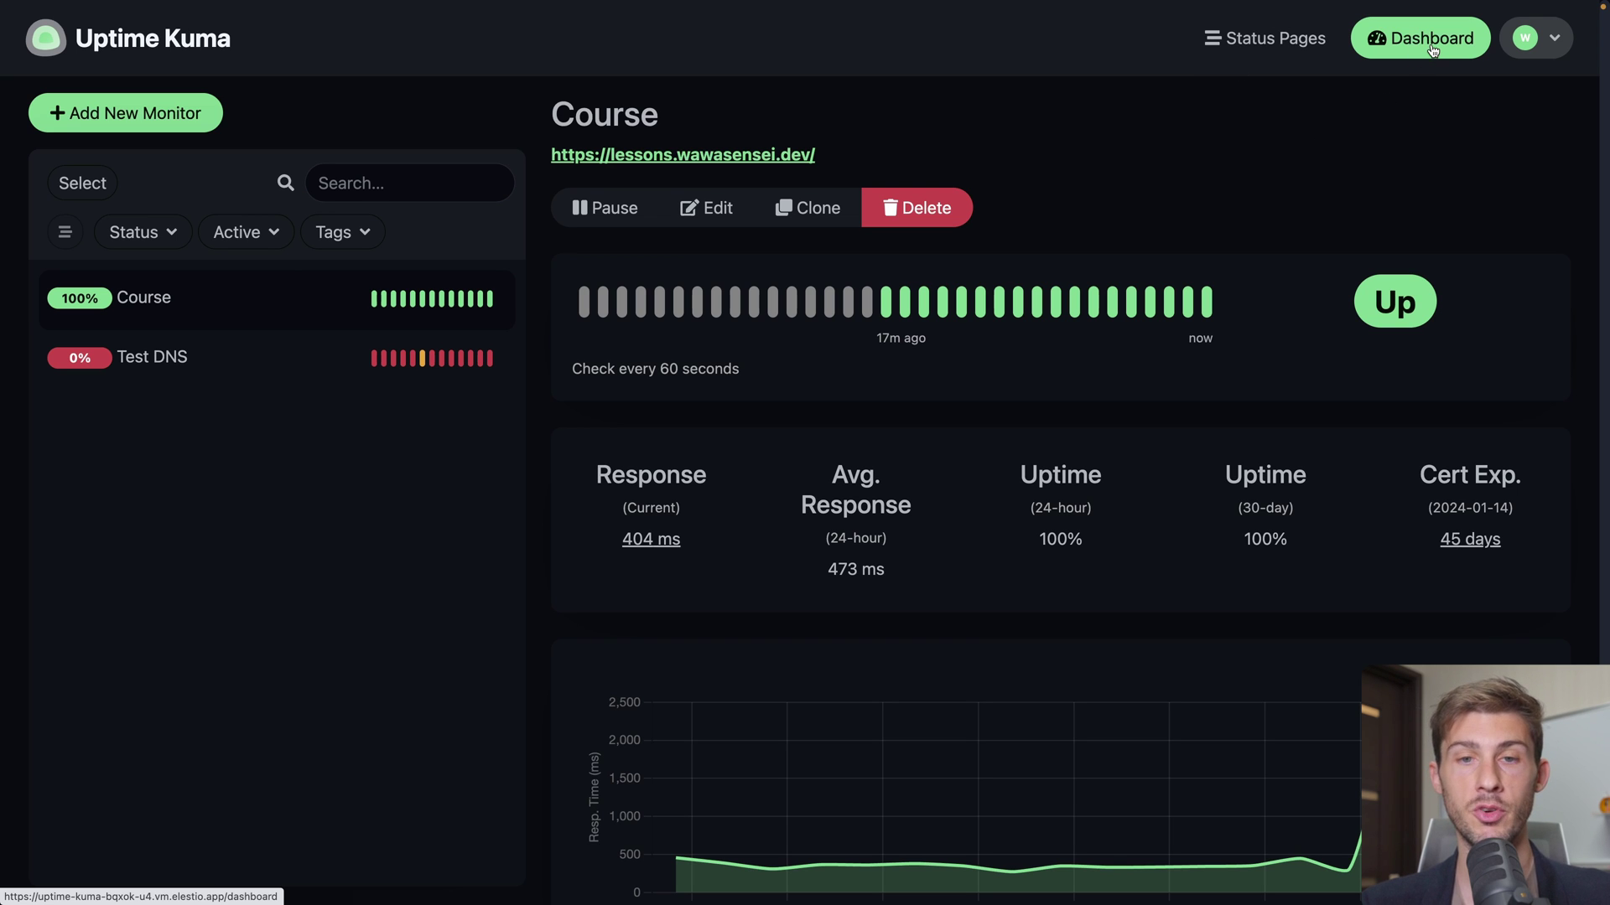
pyautogui.click(1553, 38)
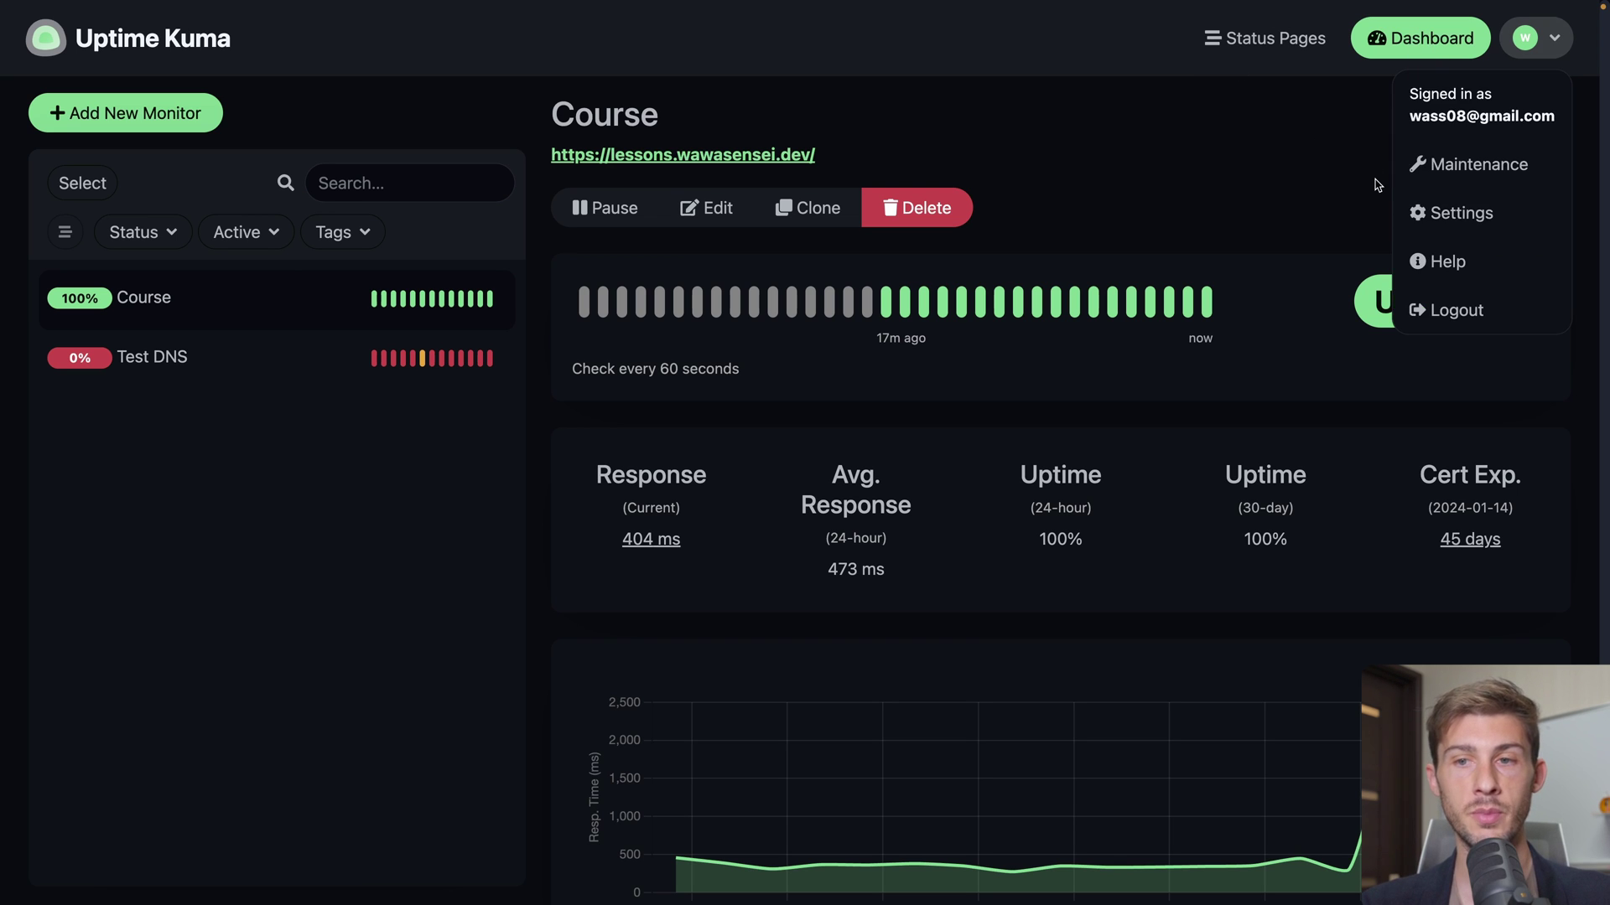
pyautogui.click(1438, 172)
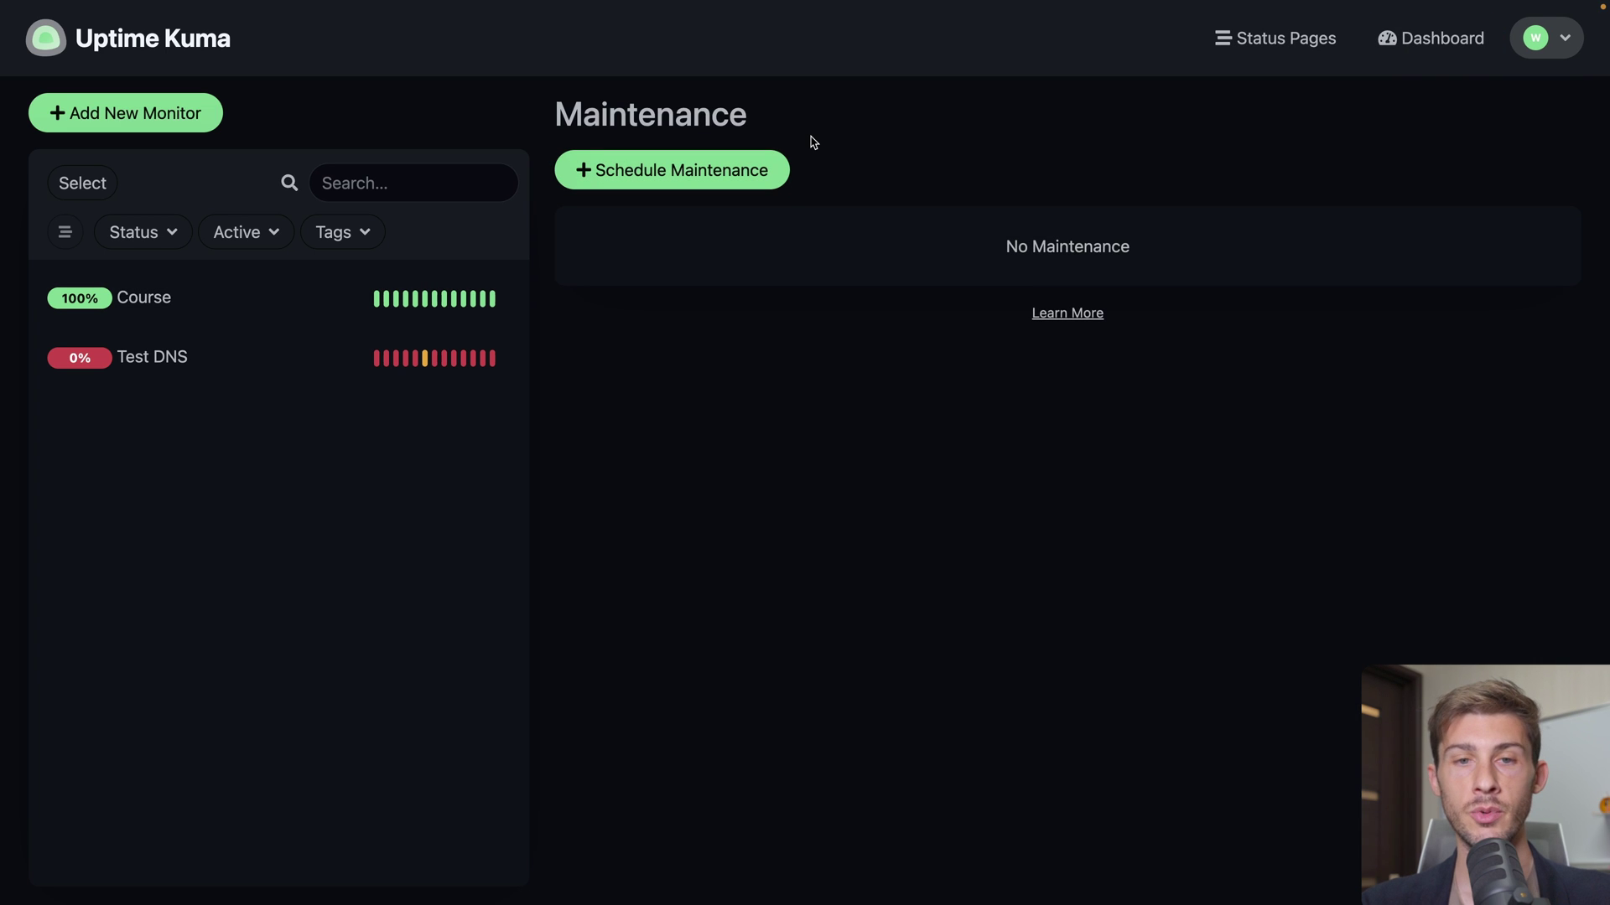
pyautogui.click(713, 172)
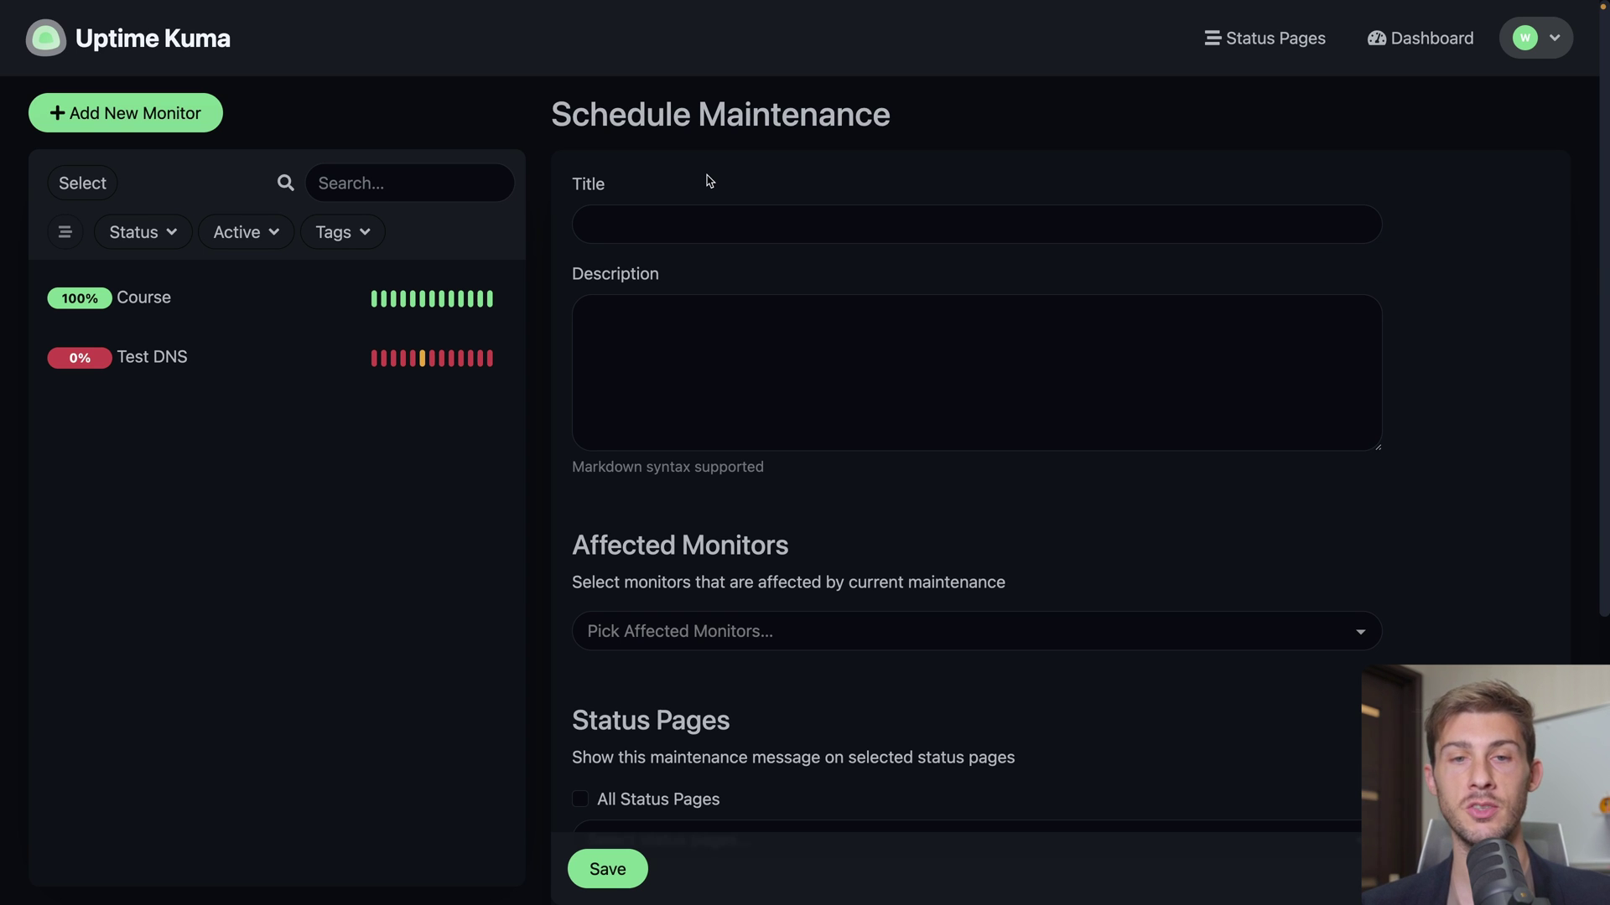
# Title the maintenance 'New lessons added one hour downtime' and begin the downtime description
pyautogui.click(715, 213)
pyautogui.write('New lessons')
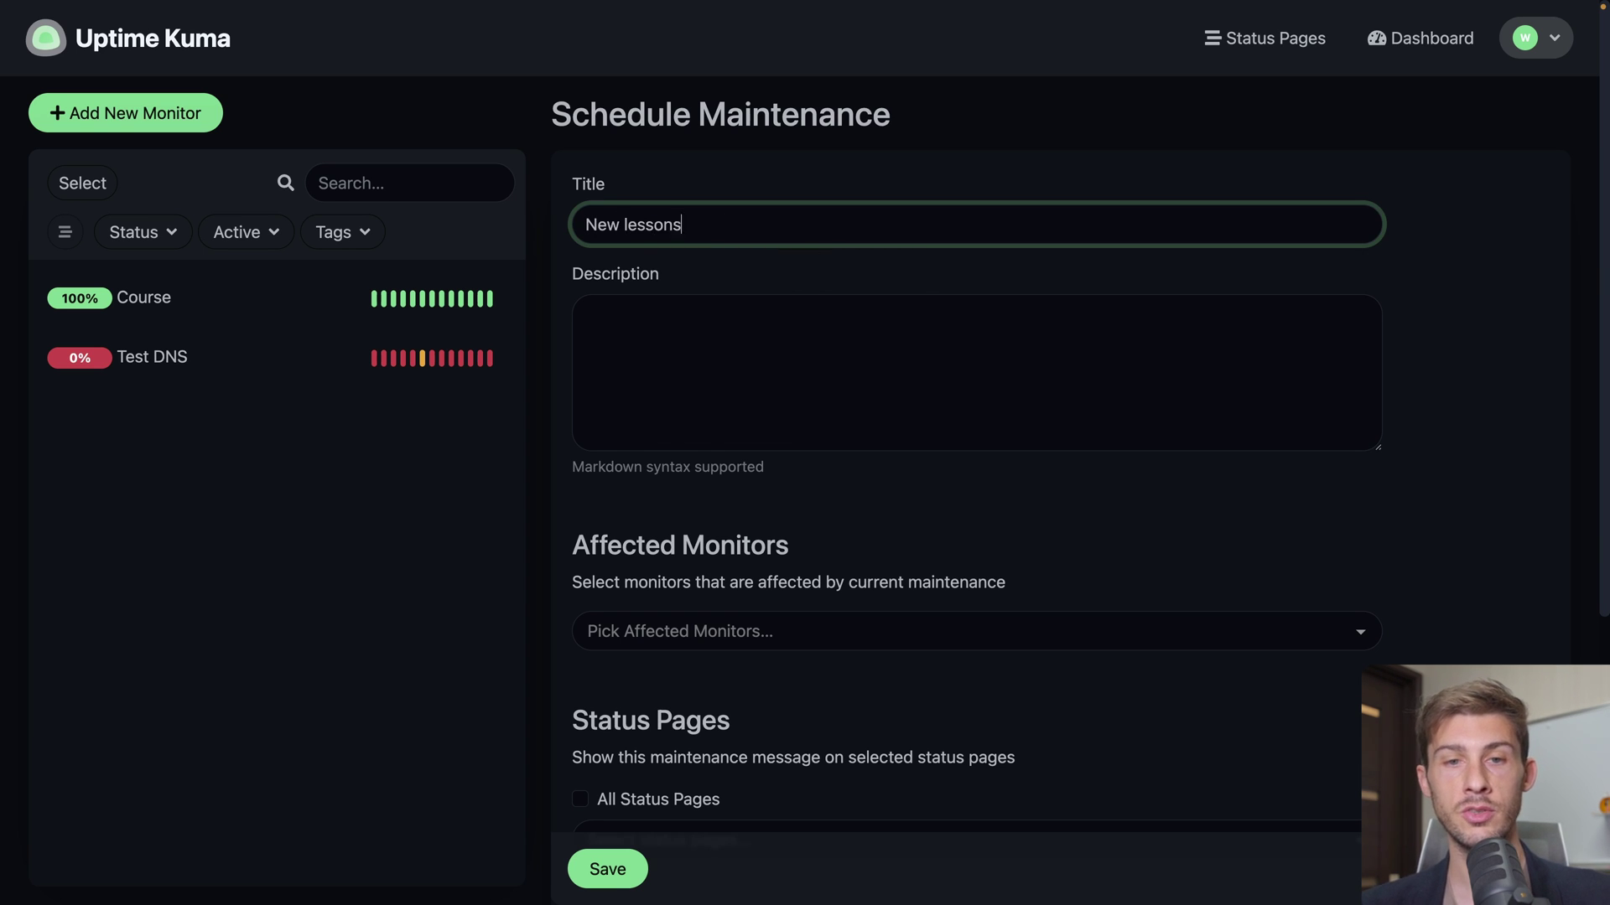
pyautogui.write(' added one hour ')
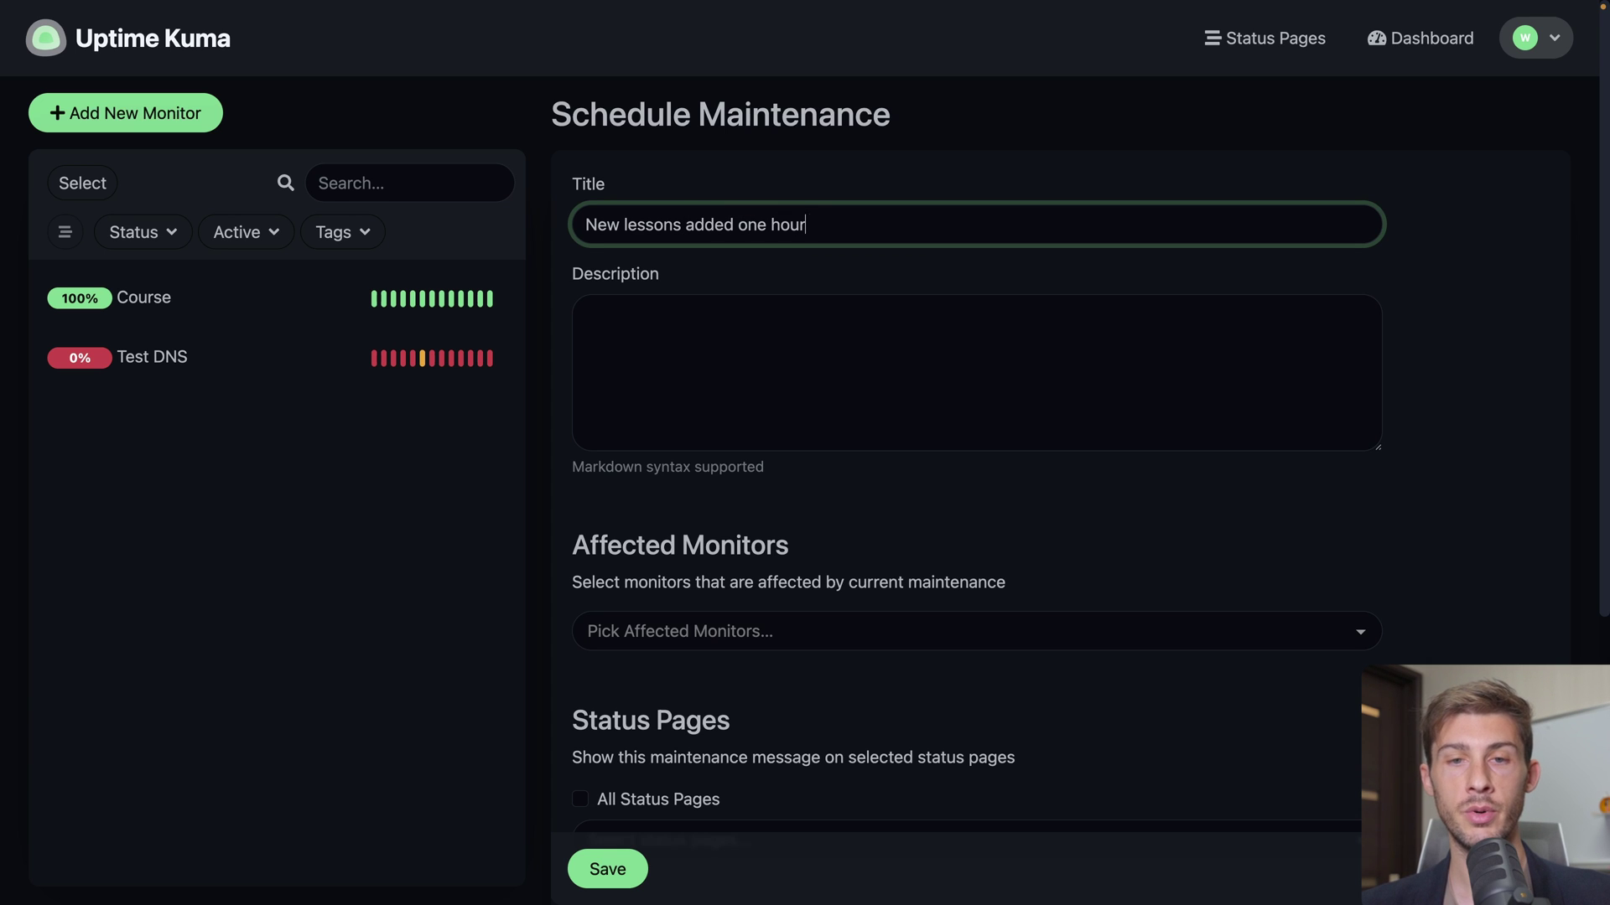
pyautogui.write('downtime')
pyautogui.click(586, 315)
pyautogui.write('We plan')
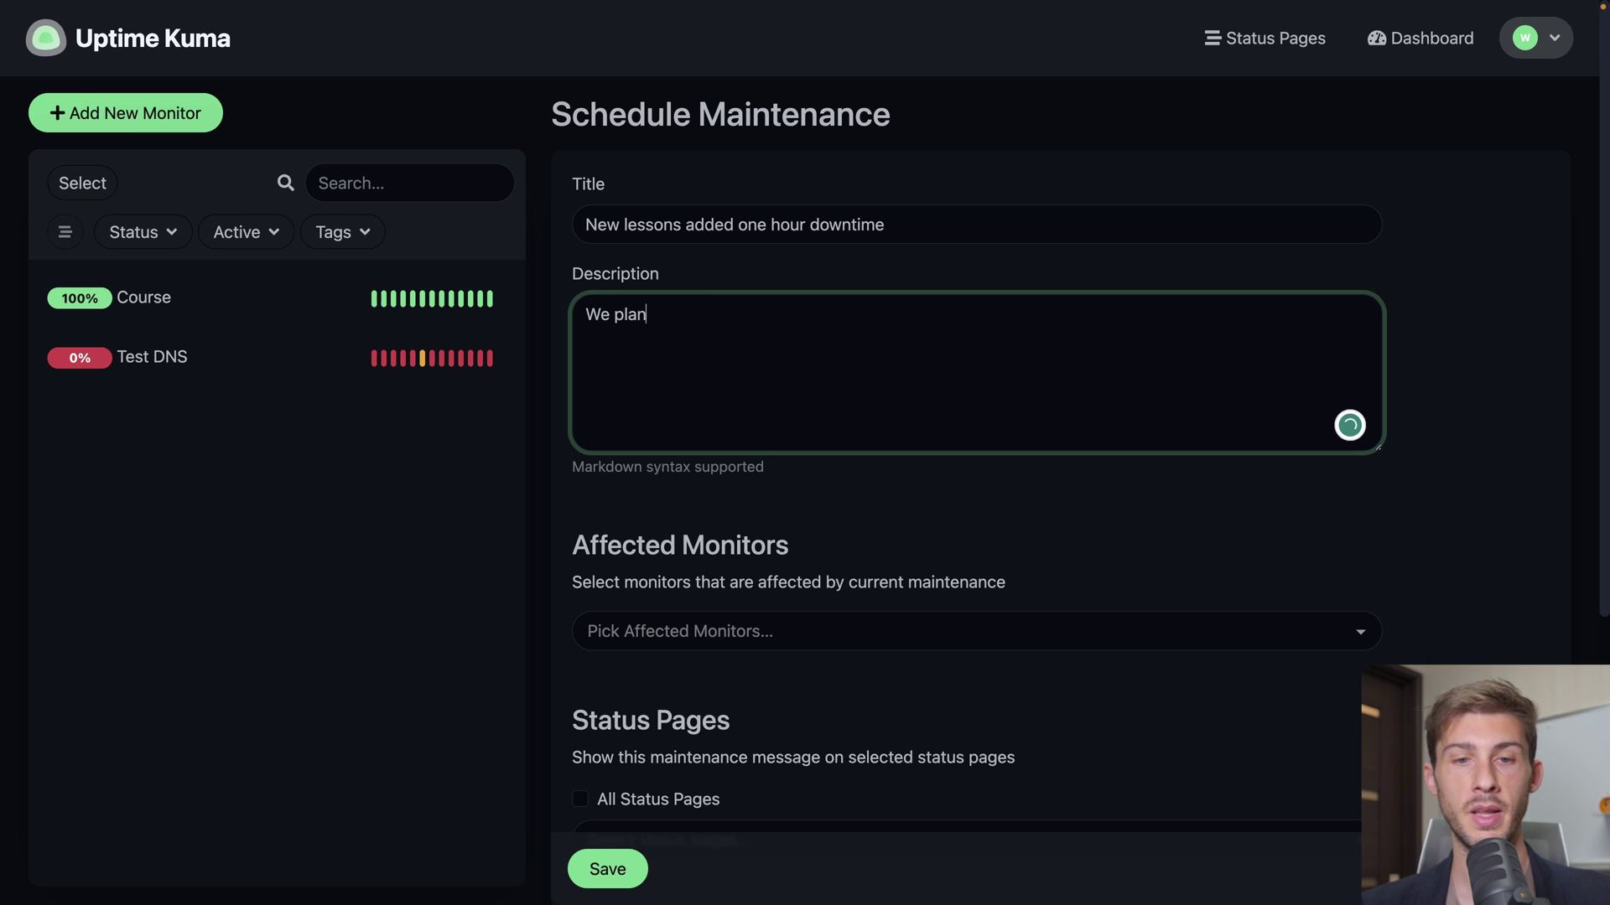
pyautogui.write(' to add new lessons,')
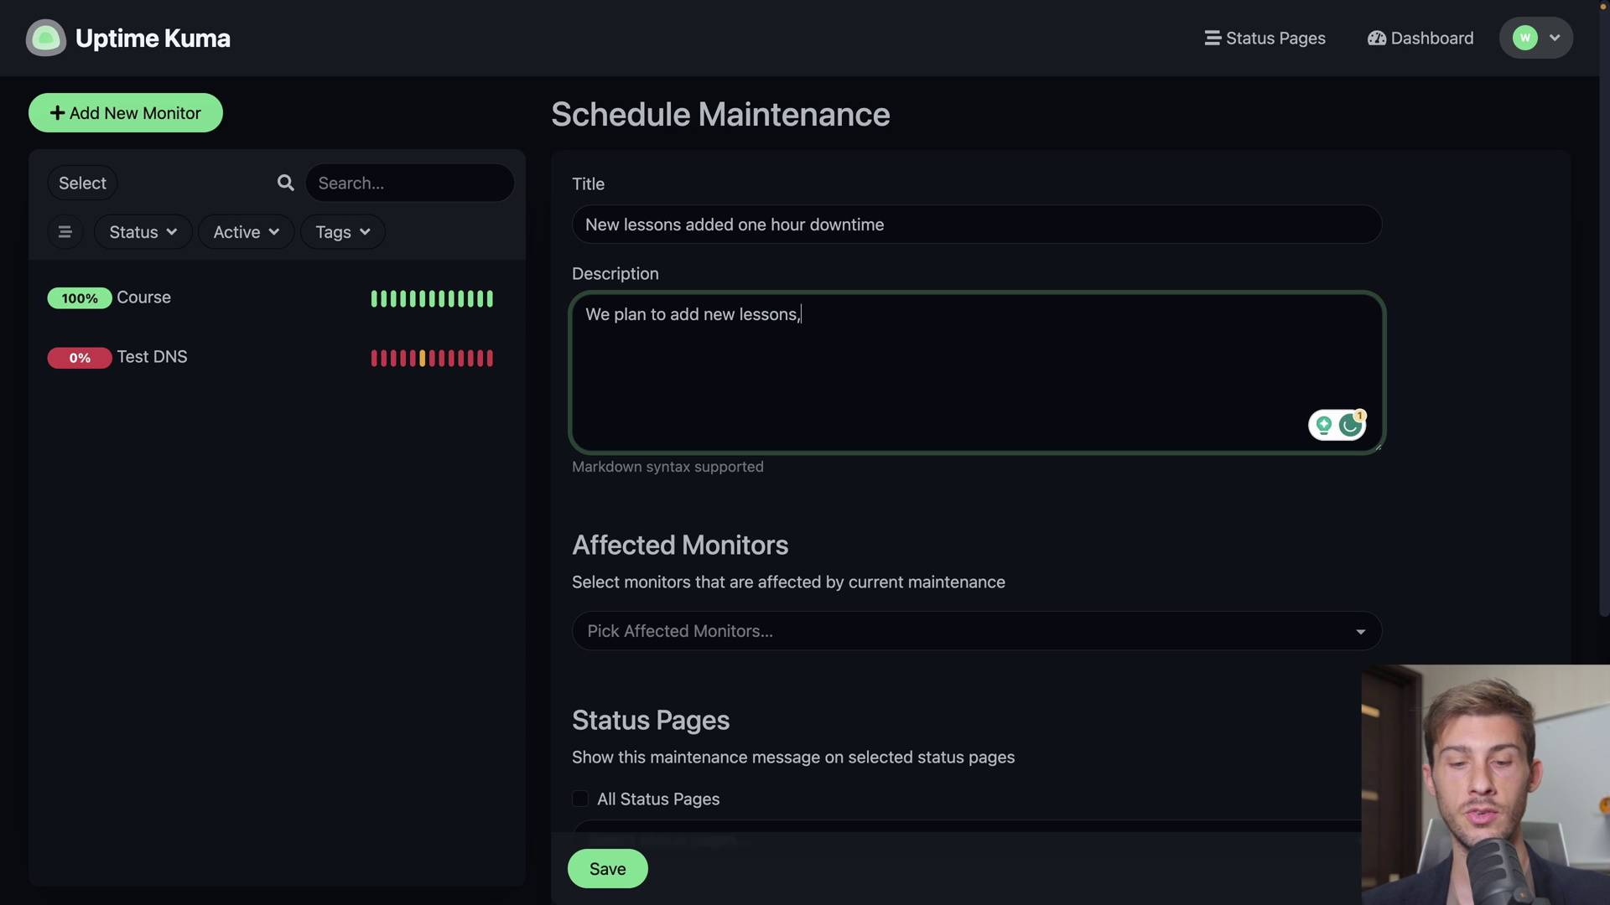
pyautogui.write(' the site will be ')
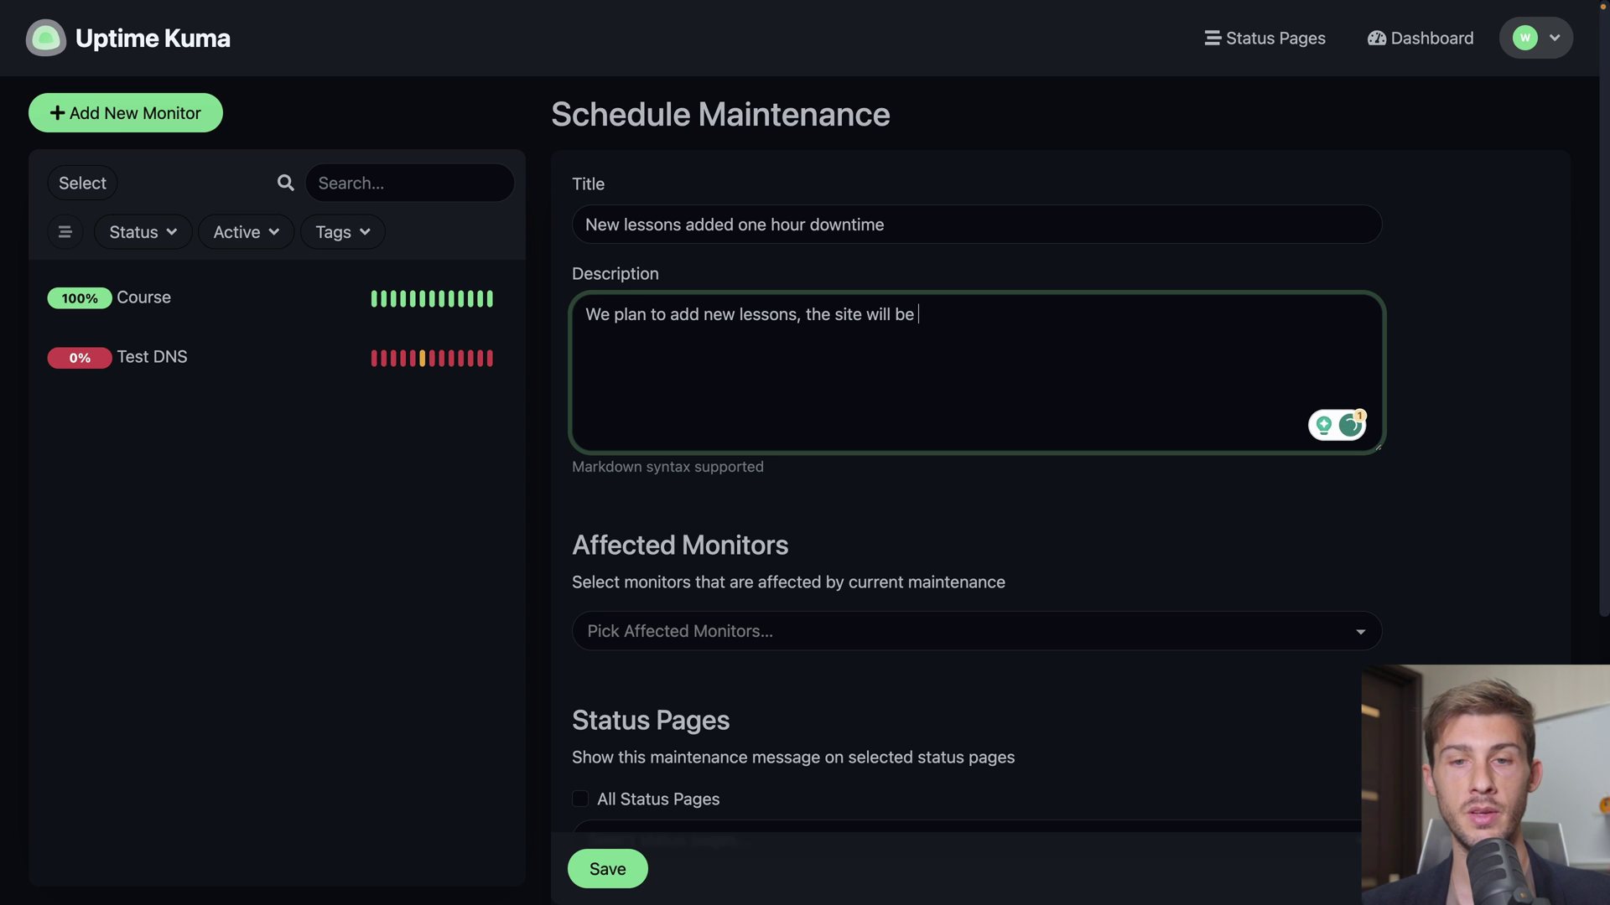
pyautogui.write('off from XX to YY')
# Make Course the affected monitor and show the maintenance only on the Course Status page
pyautogui.scroll(-2, 754, 378)
pyautogui.click(833, 428)
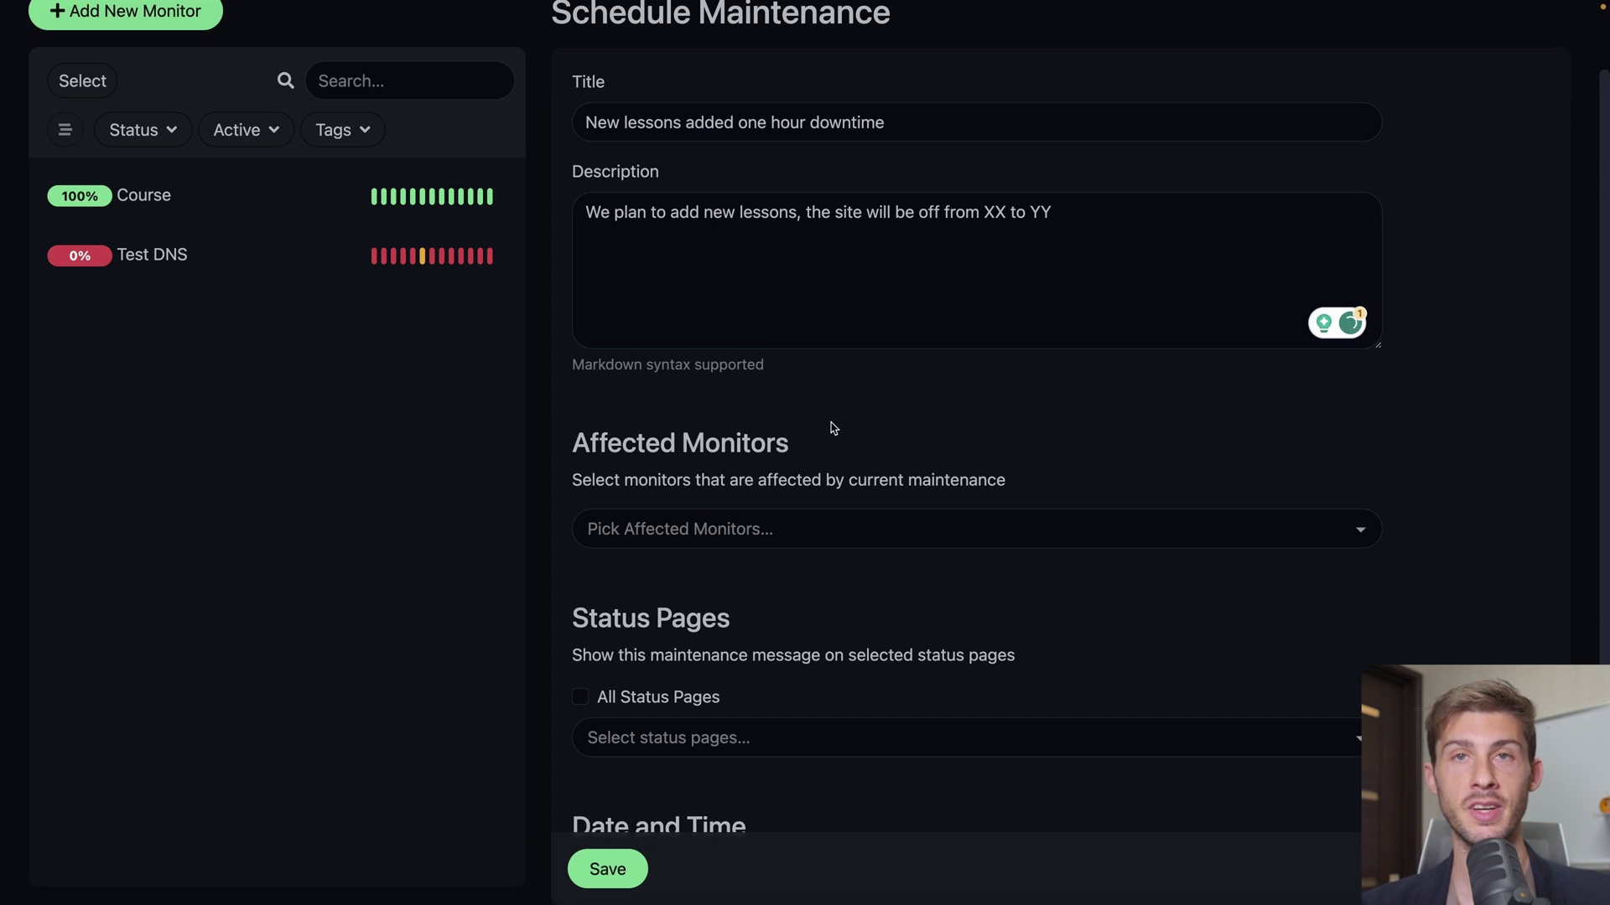
pyautogui.click(820, 530)
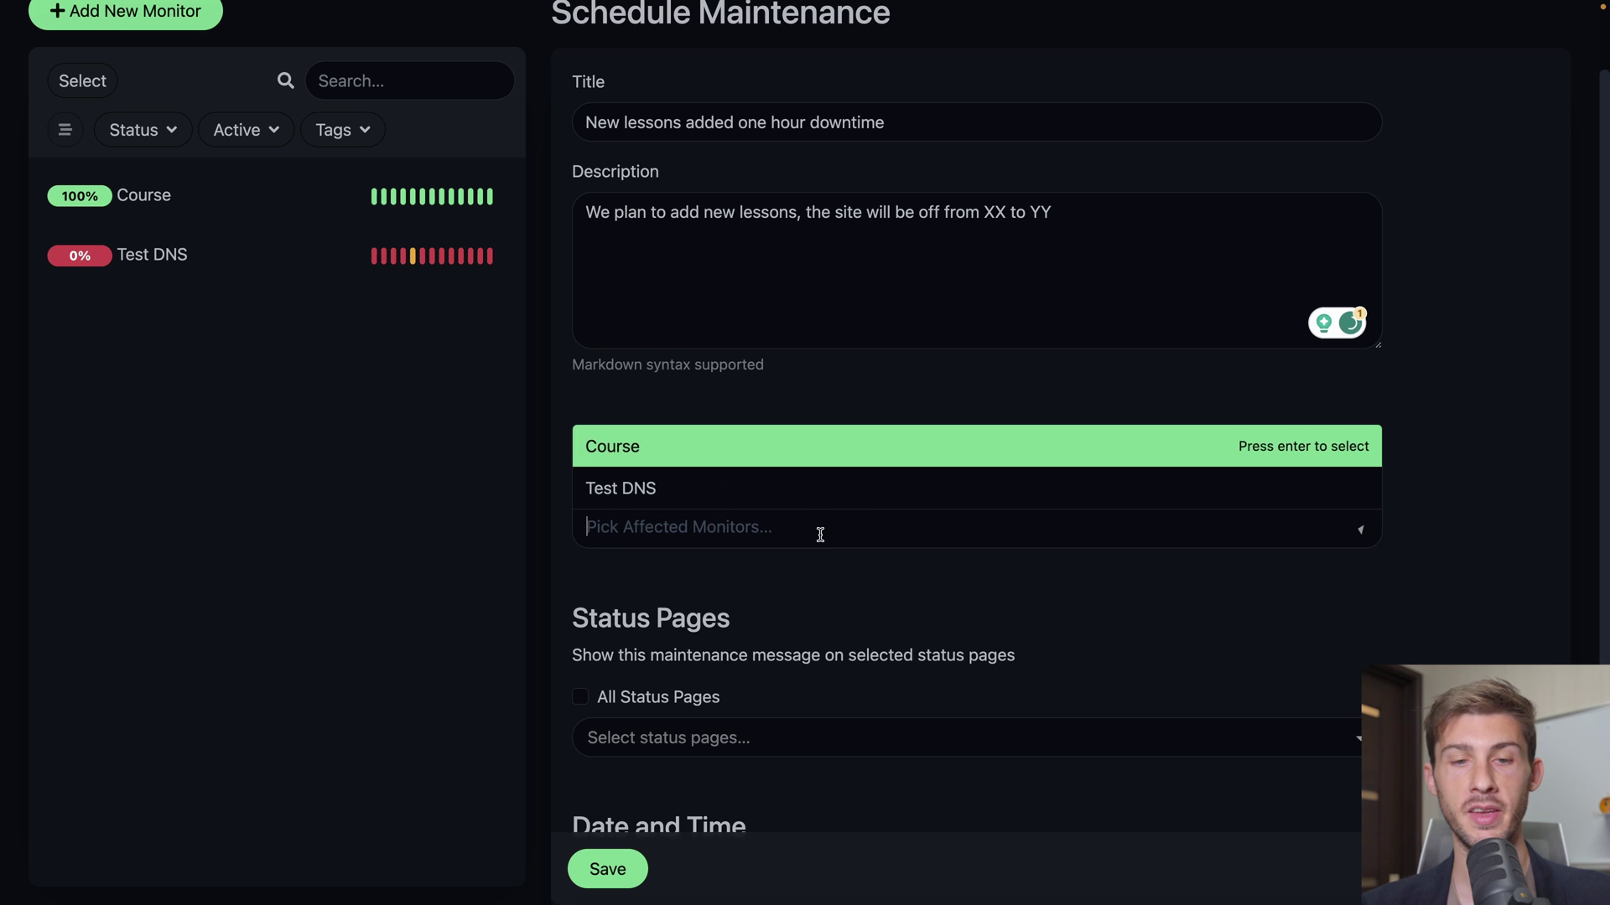
pyautogui.click(654, 449)
pyautogui.click(853, 618)
pyautogui.scroll(-5, 838, 545)
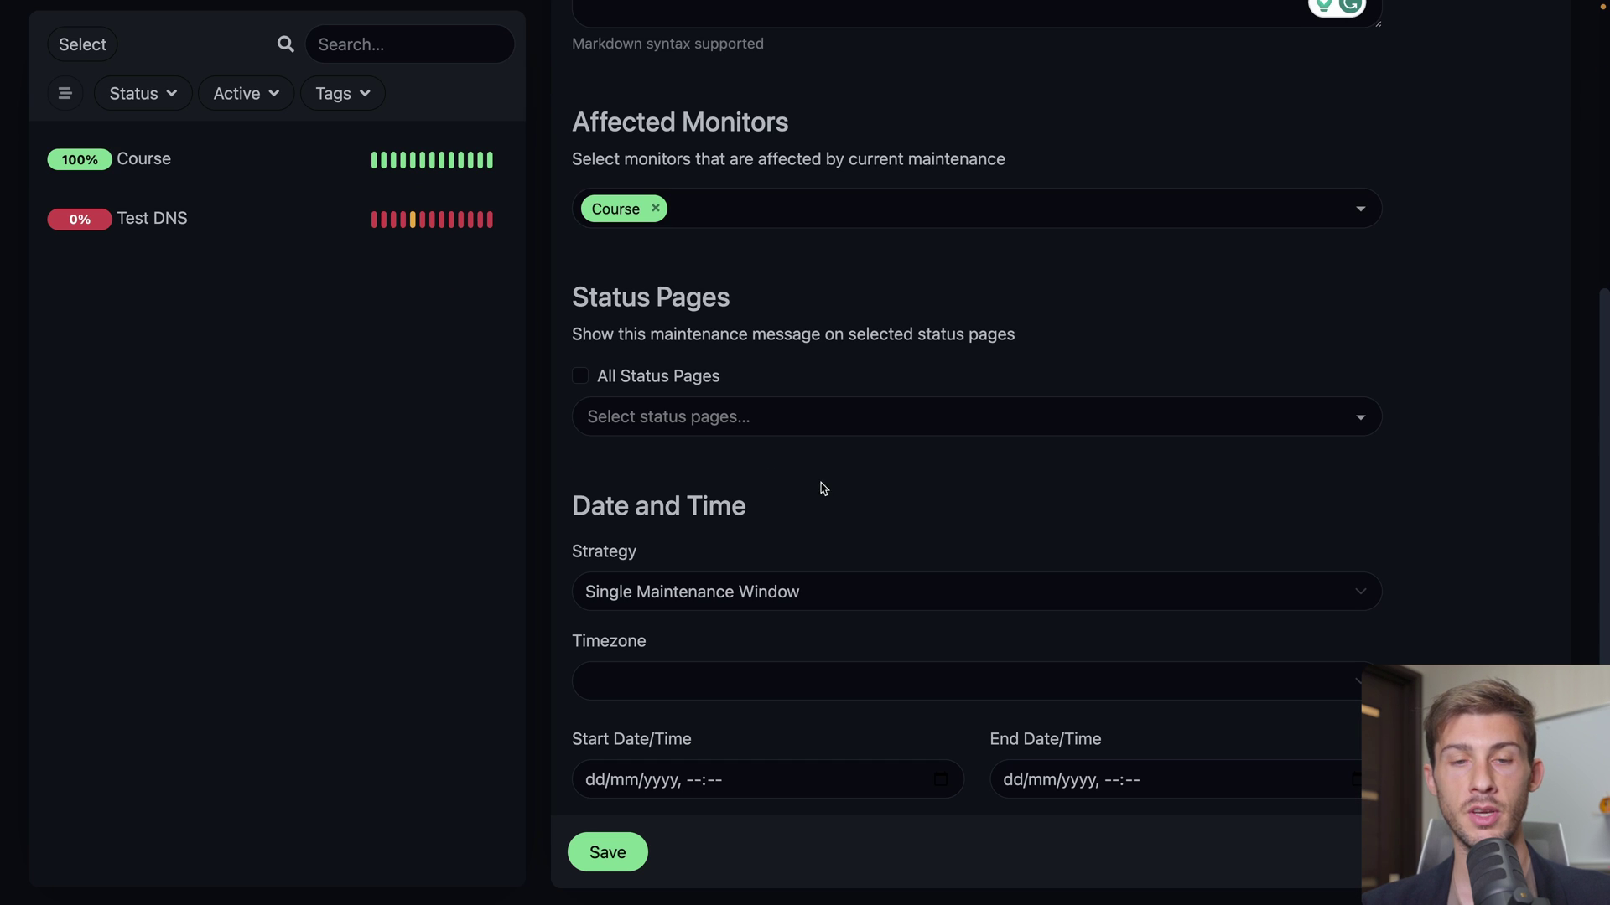
pyautogui.click(577, 378)
pyautogui.click(600, 423)
pyautogui.click(689, 419)
pyautogui.click(662, 457)
pyautogui.click(851, 374)
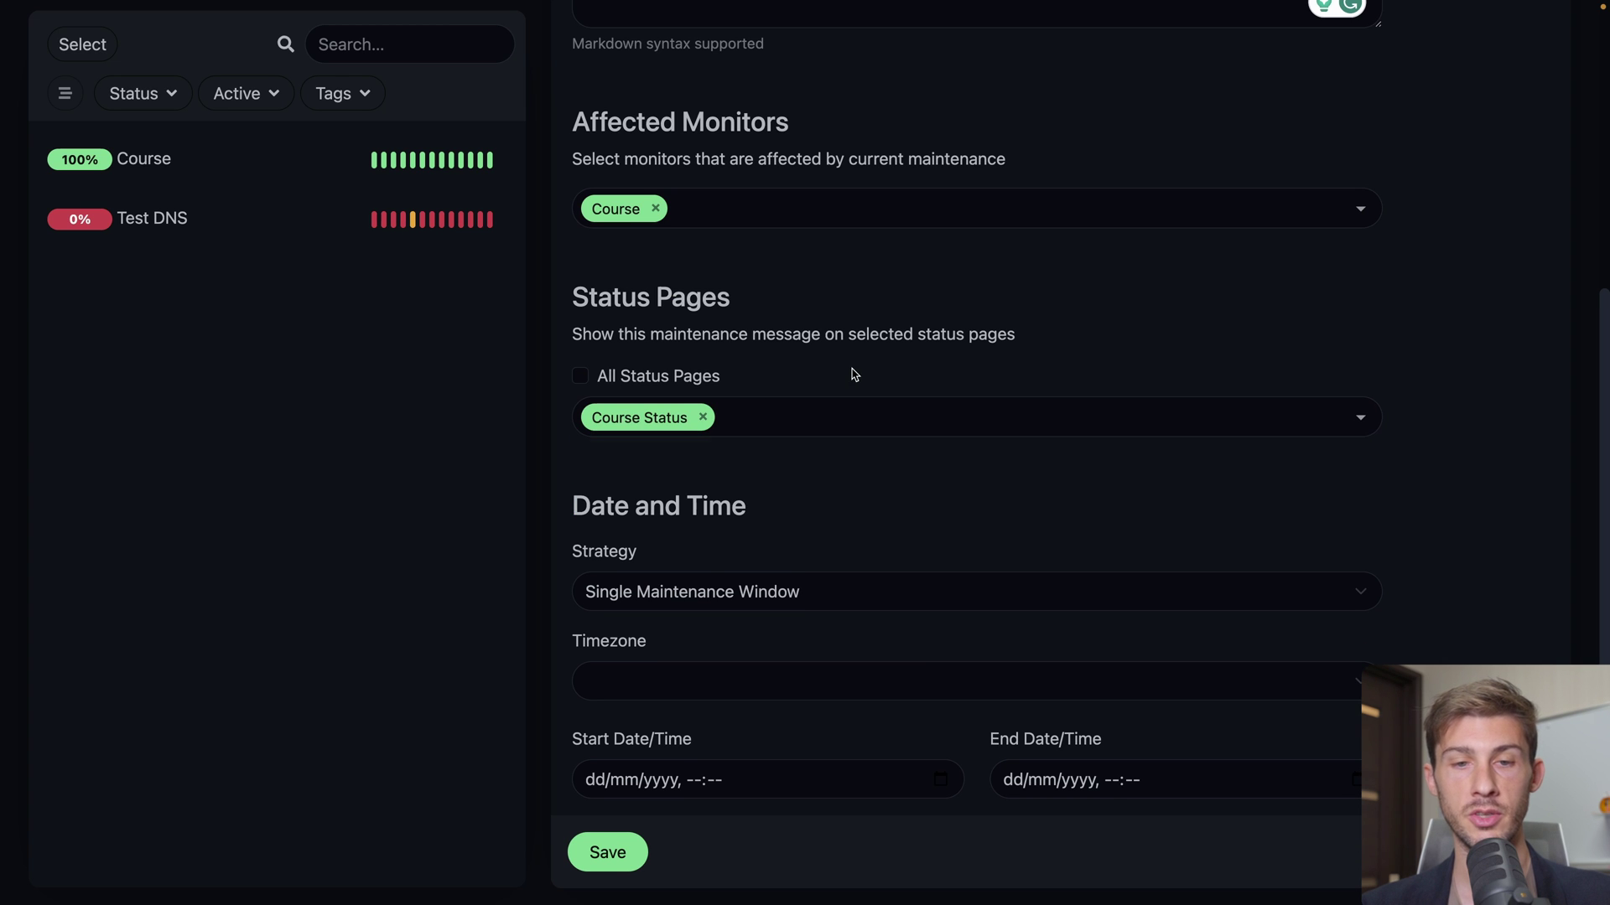
# Schedule a single window in server timezone starting 29/11/2023 12:00 and save it
pyautogui.click(662, 592)
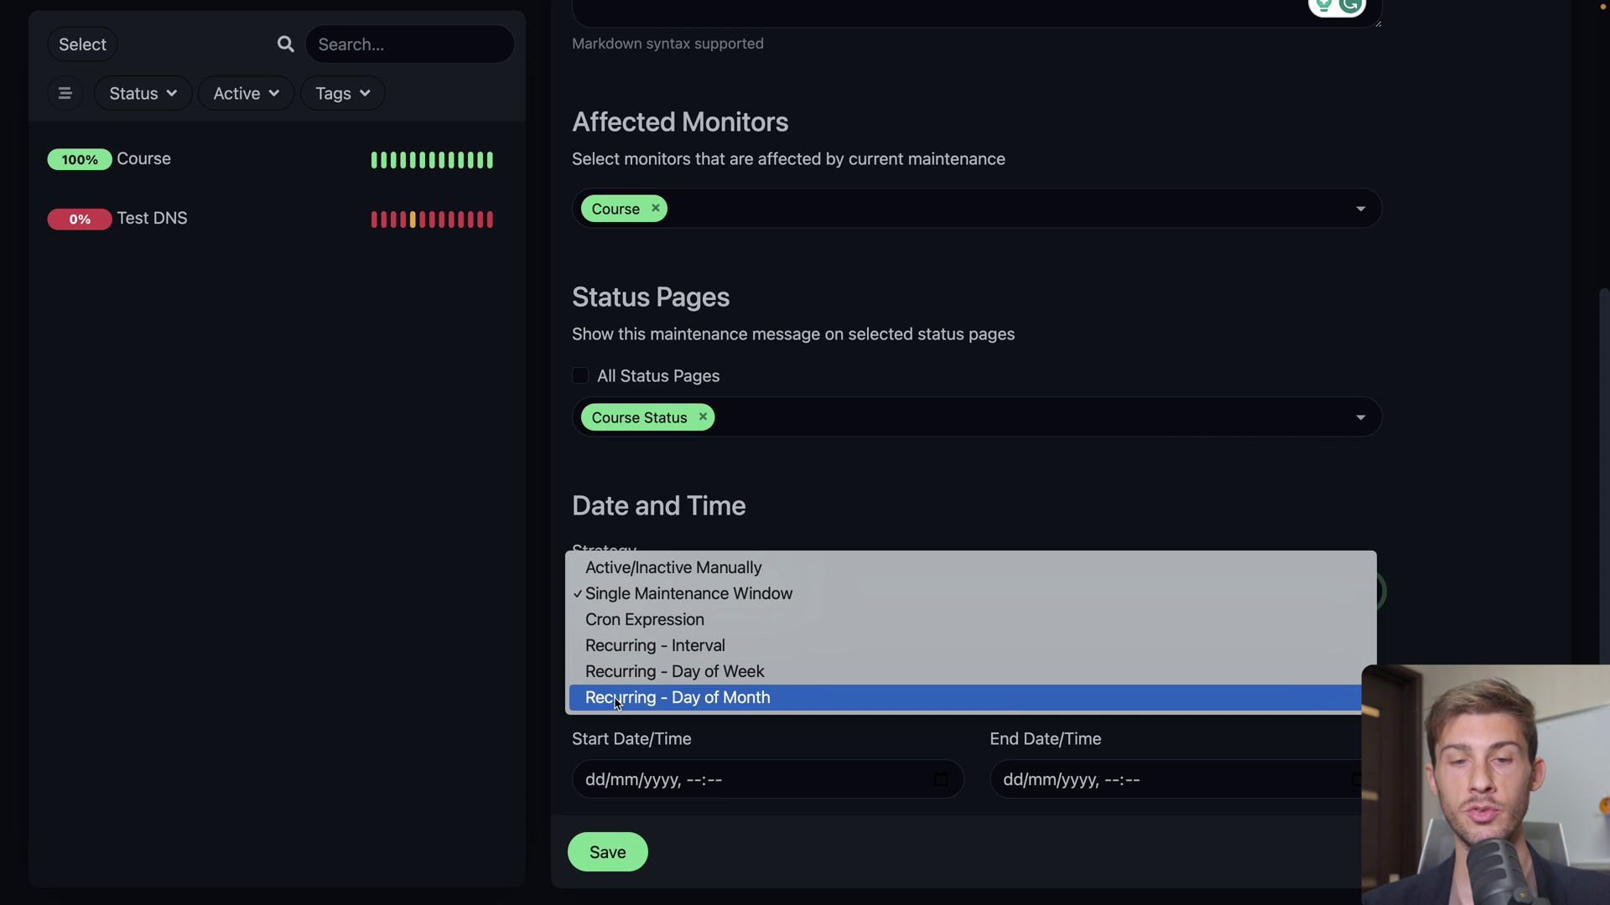
pyautogui.click(652, 597)
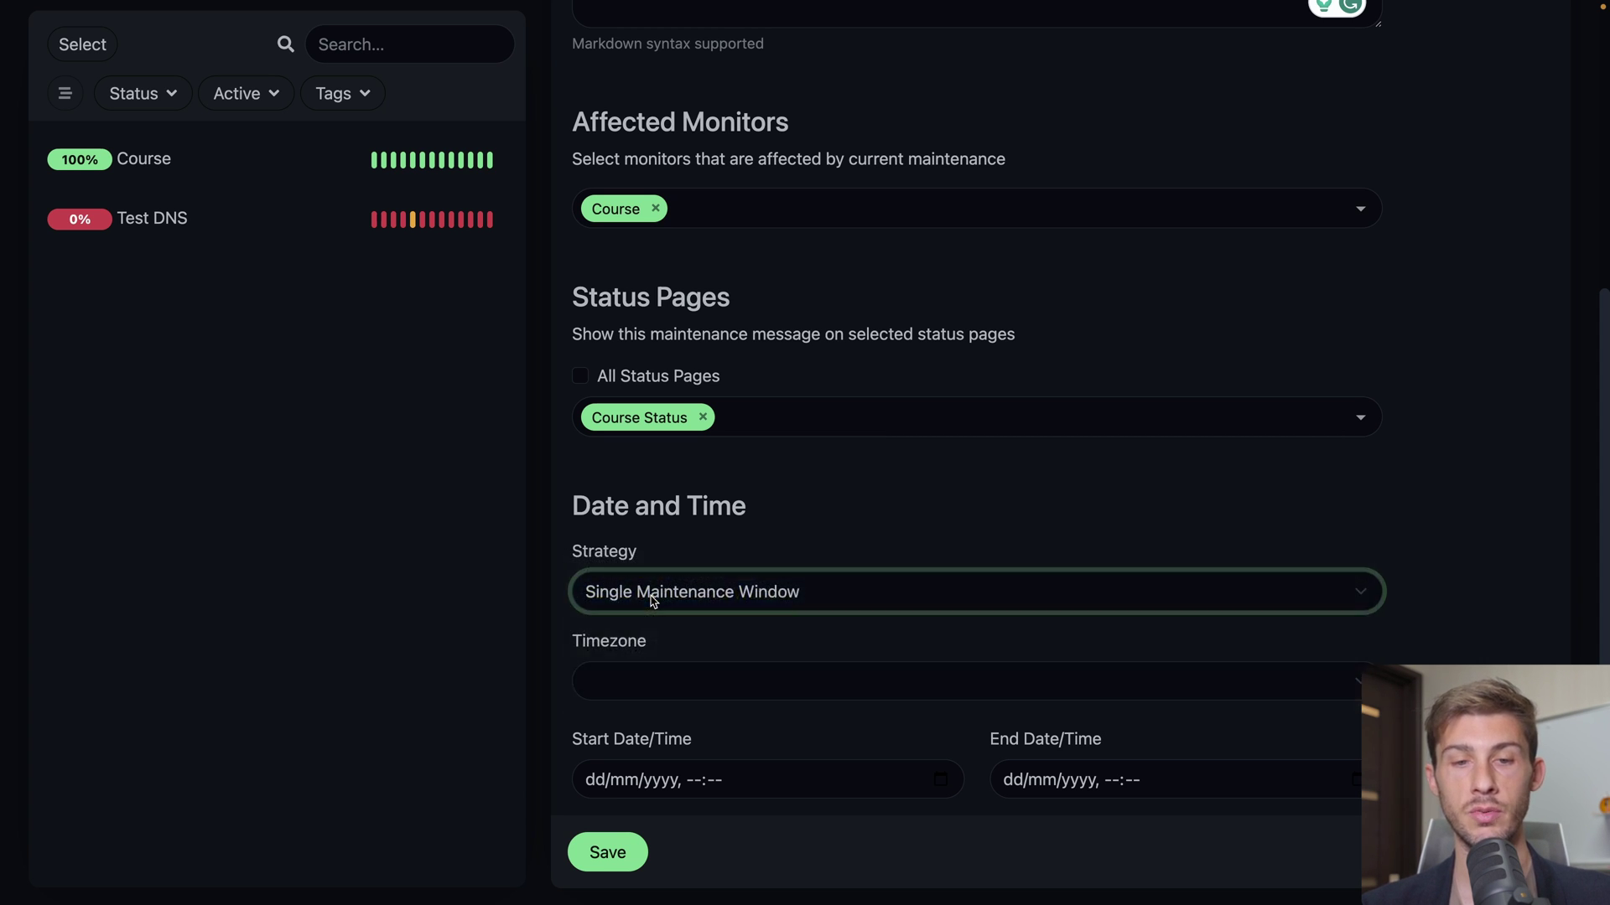
pyautogui.click(697, 682)
pyautogui.click(731, 686)
pyautogui.click(730, 640)
pyautogui.click(593, 780)
pyautogui.write('29/')
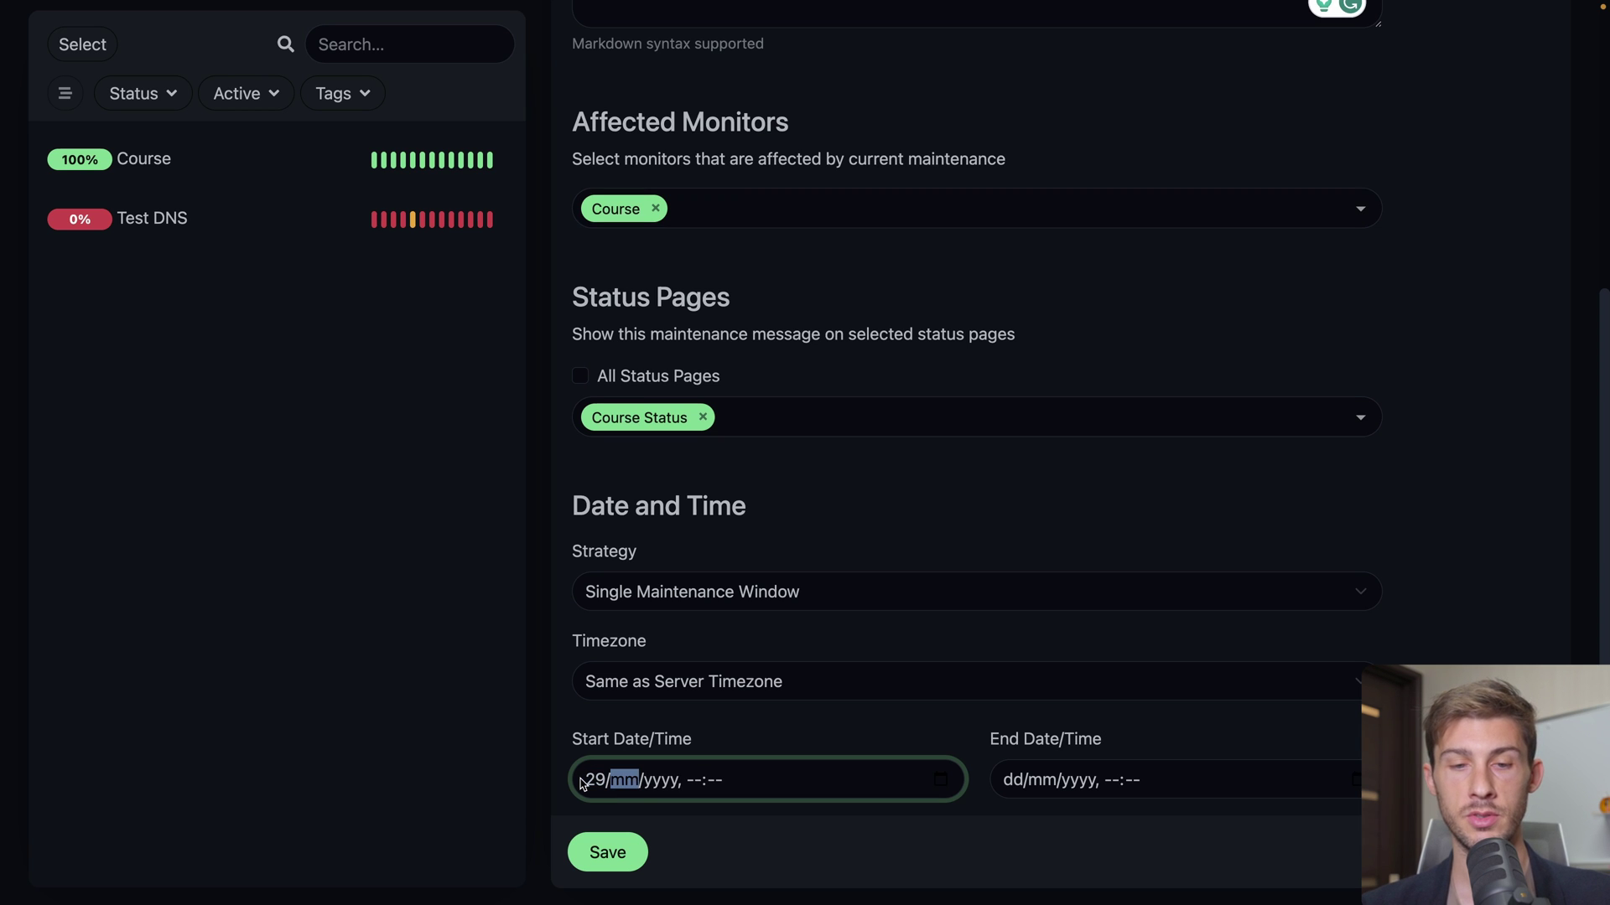
pyautogui.write('11/2023')
pyautogui.click(688, 780)
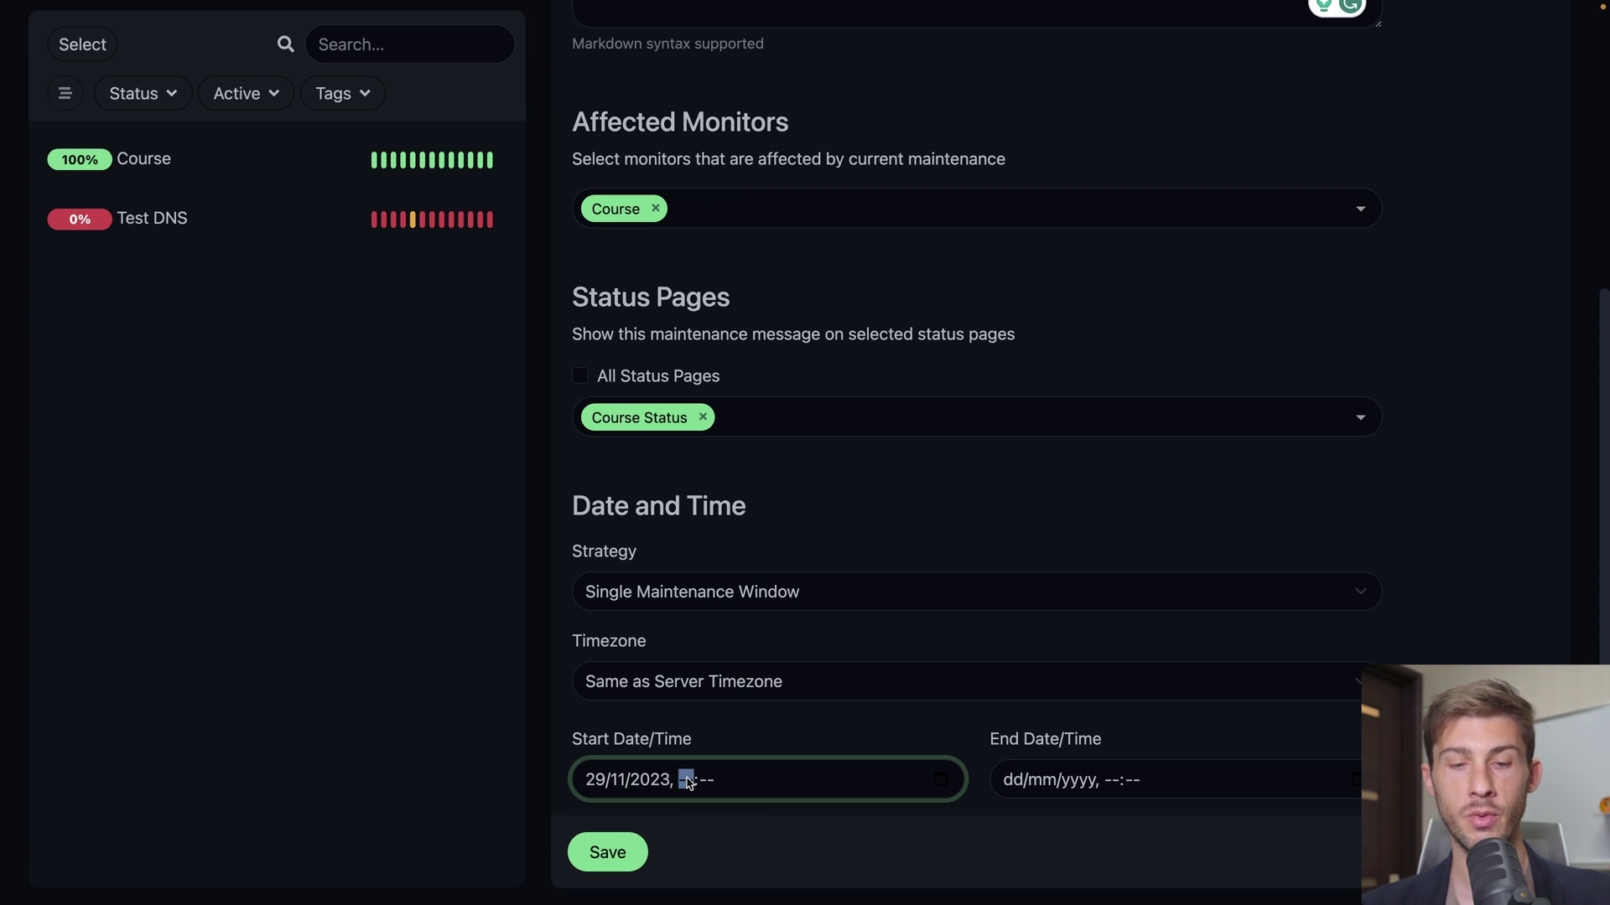
pyautogui.write('1200')
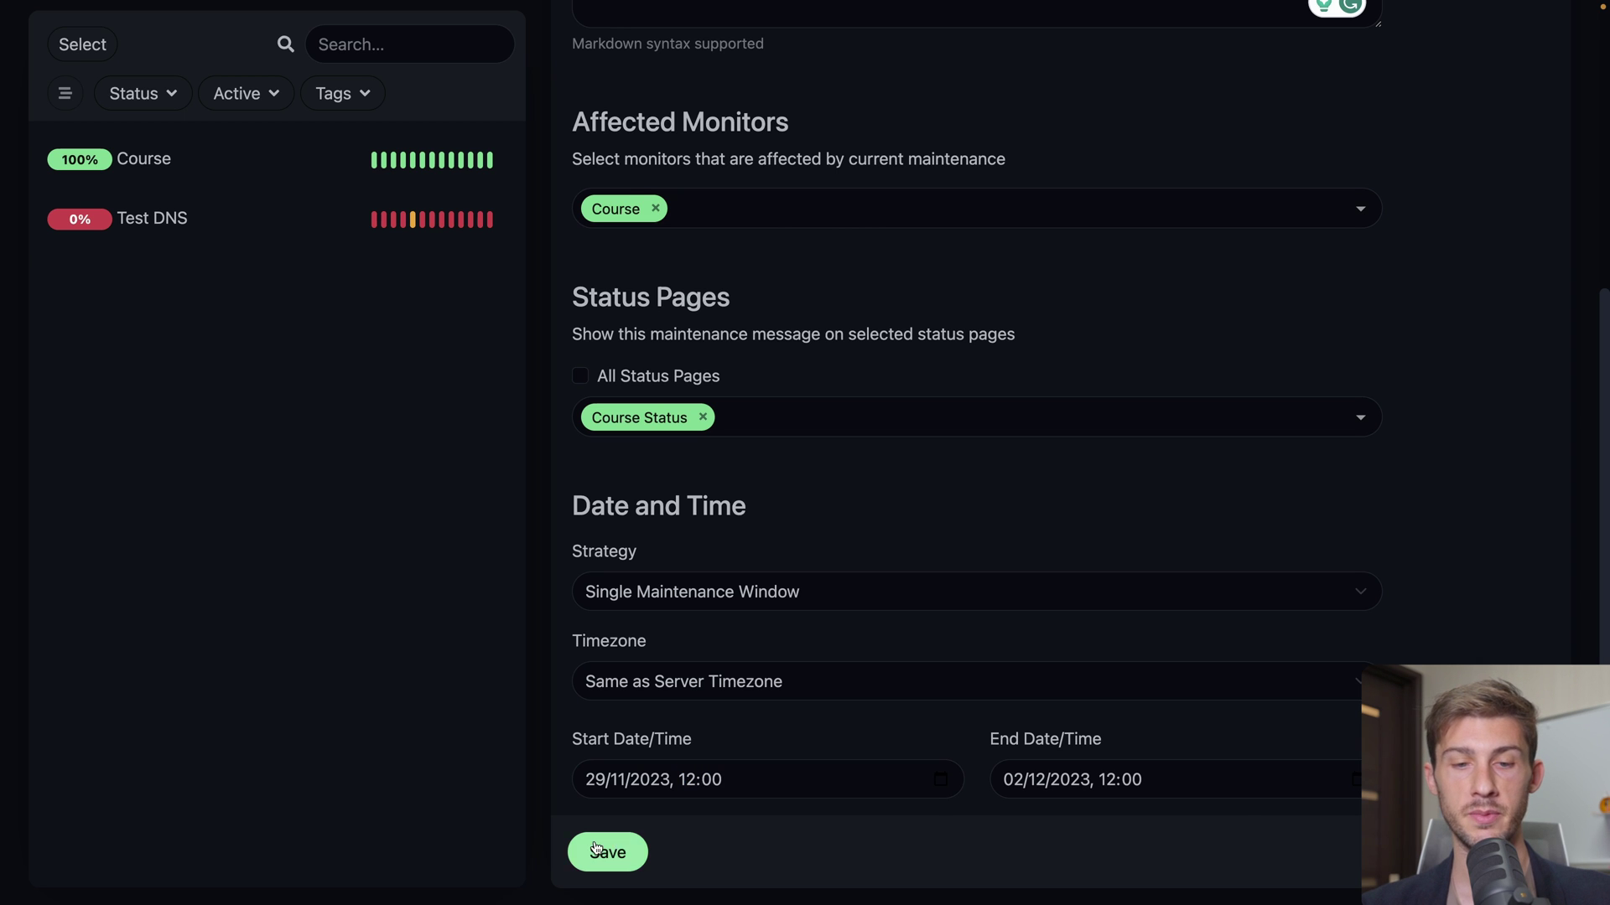
pyautogui.click(616, 852)
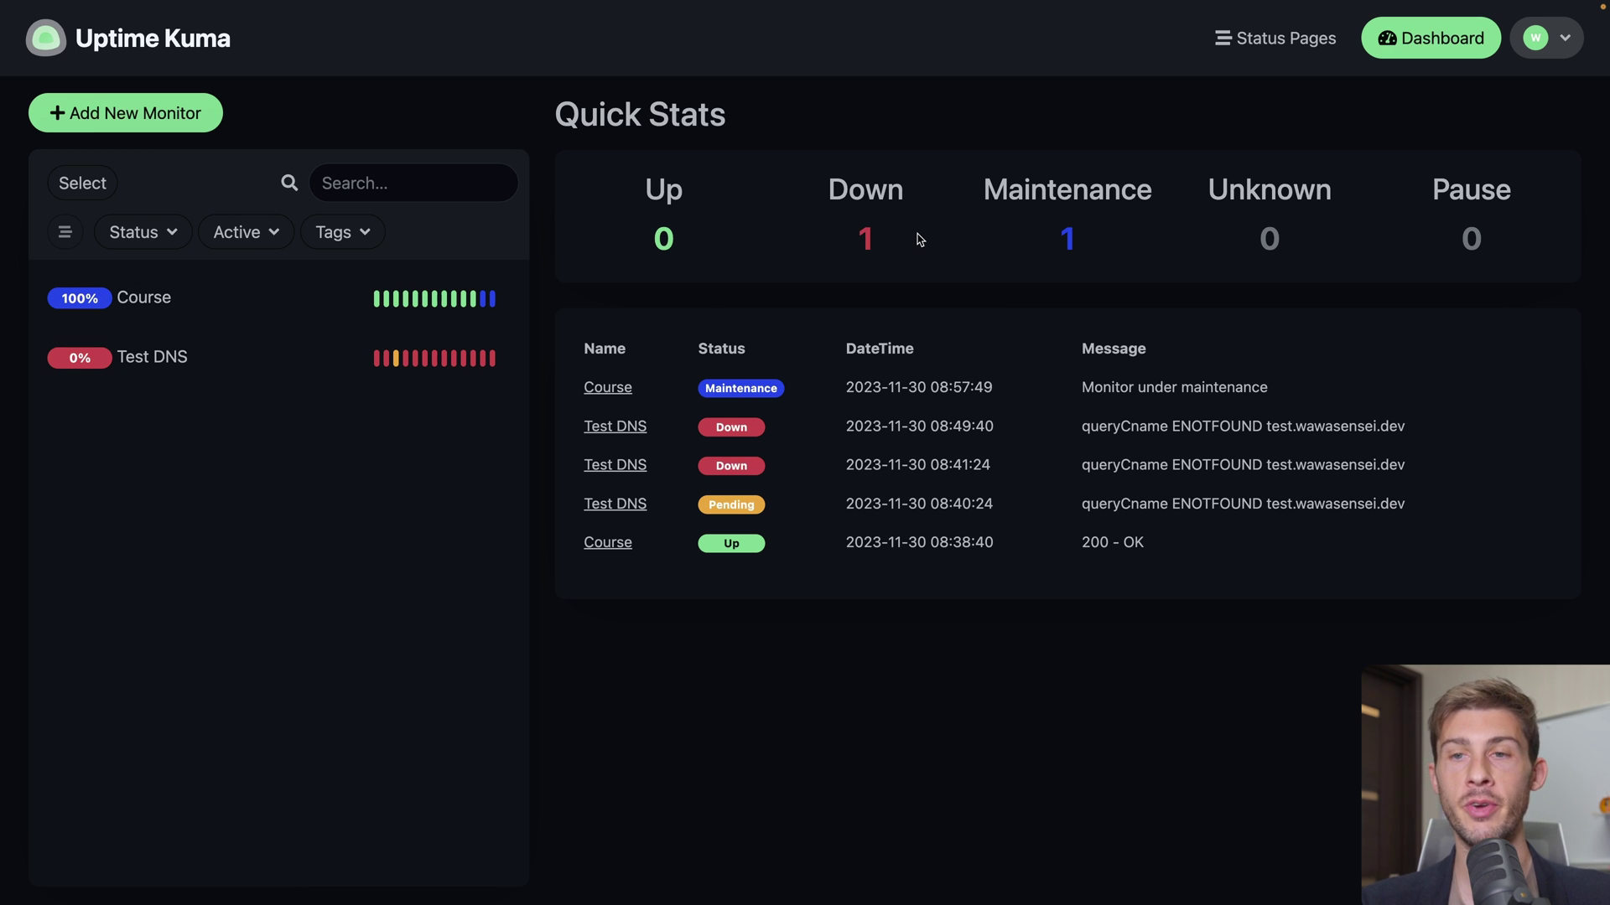
# Open the Reverse Proxy settings to check cloudflared status and the Trust Proxy option
pyautogui.click(1540, 64)
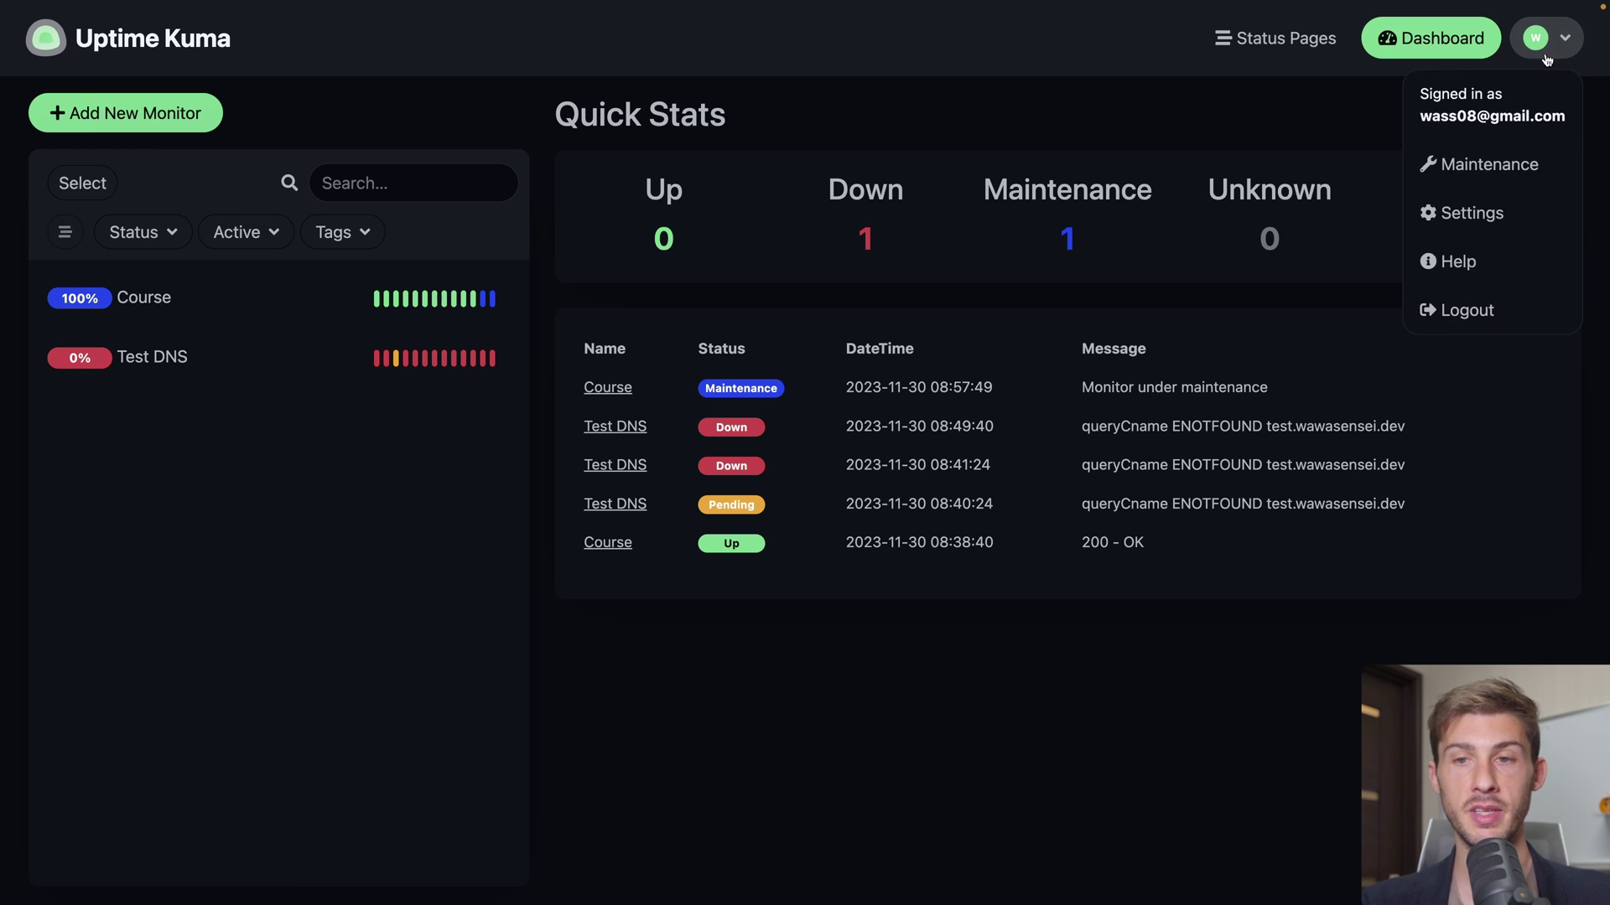
pyautogui.click(1476, 216)
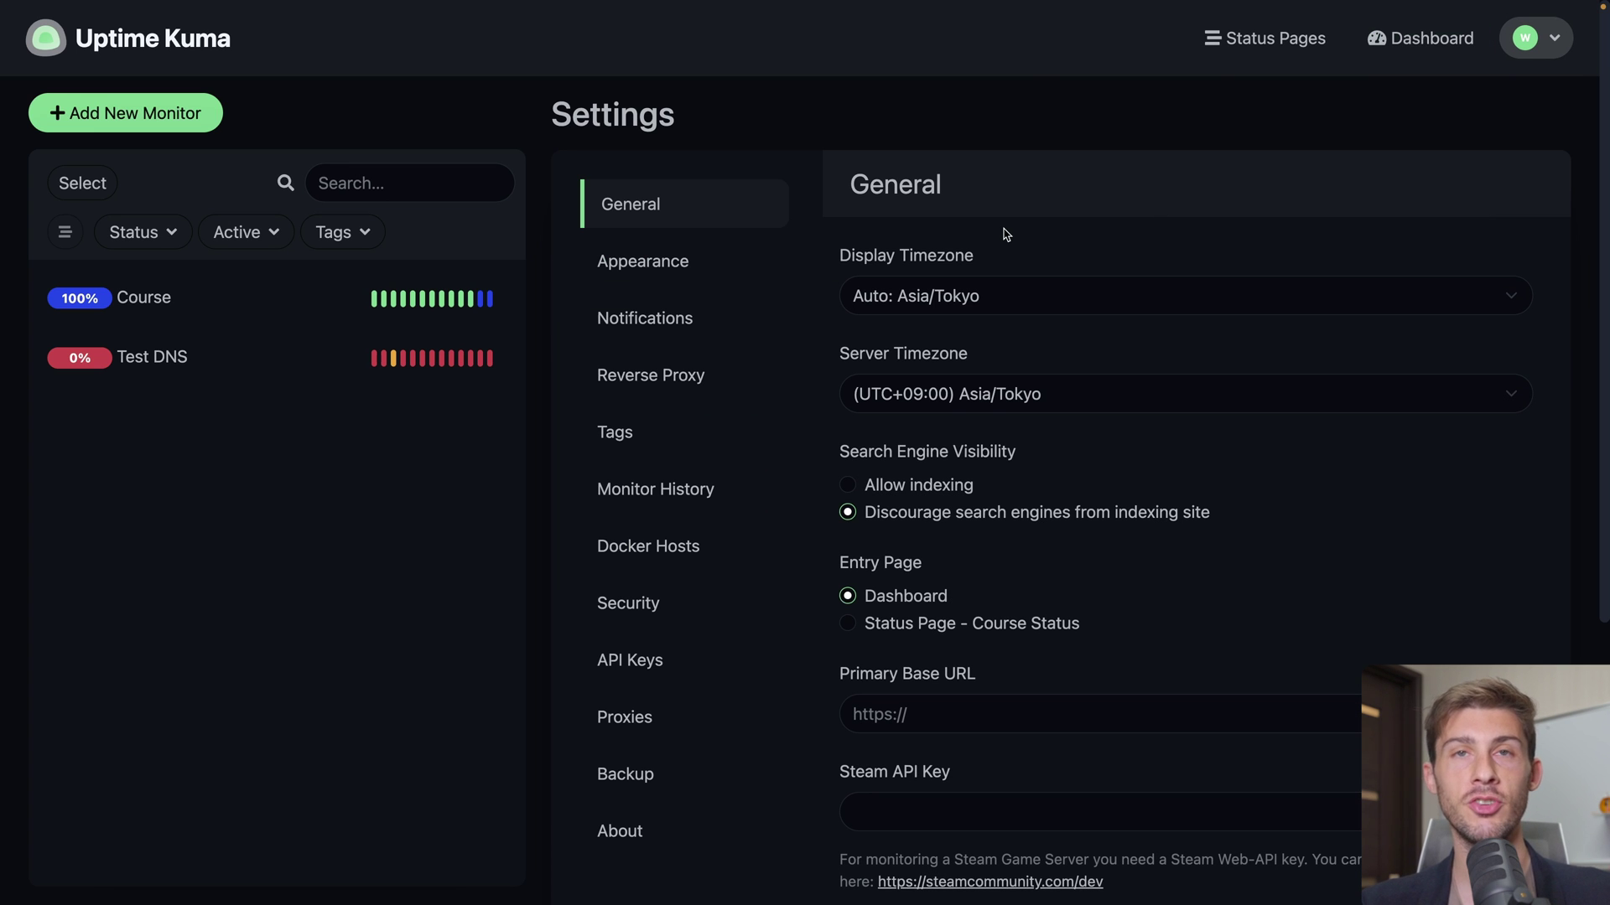
pyautogui.click(656, 393)
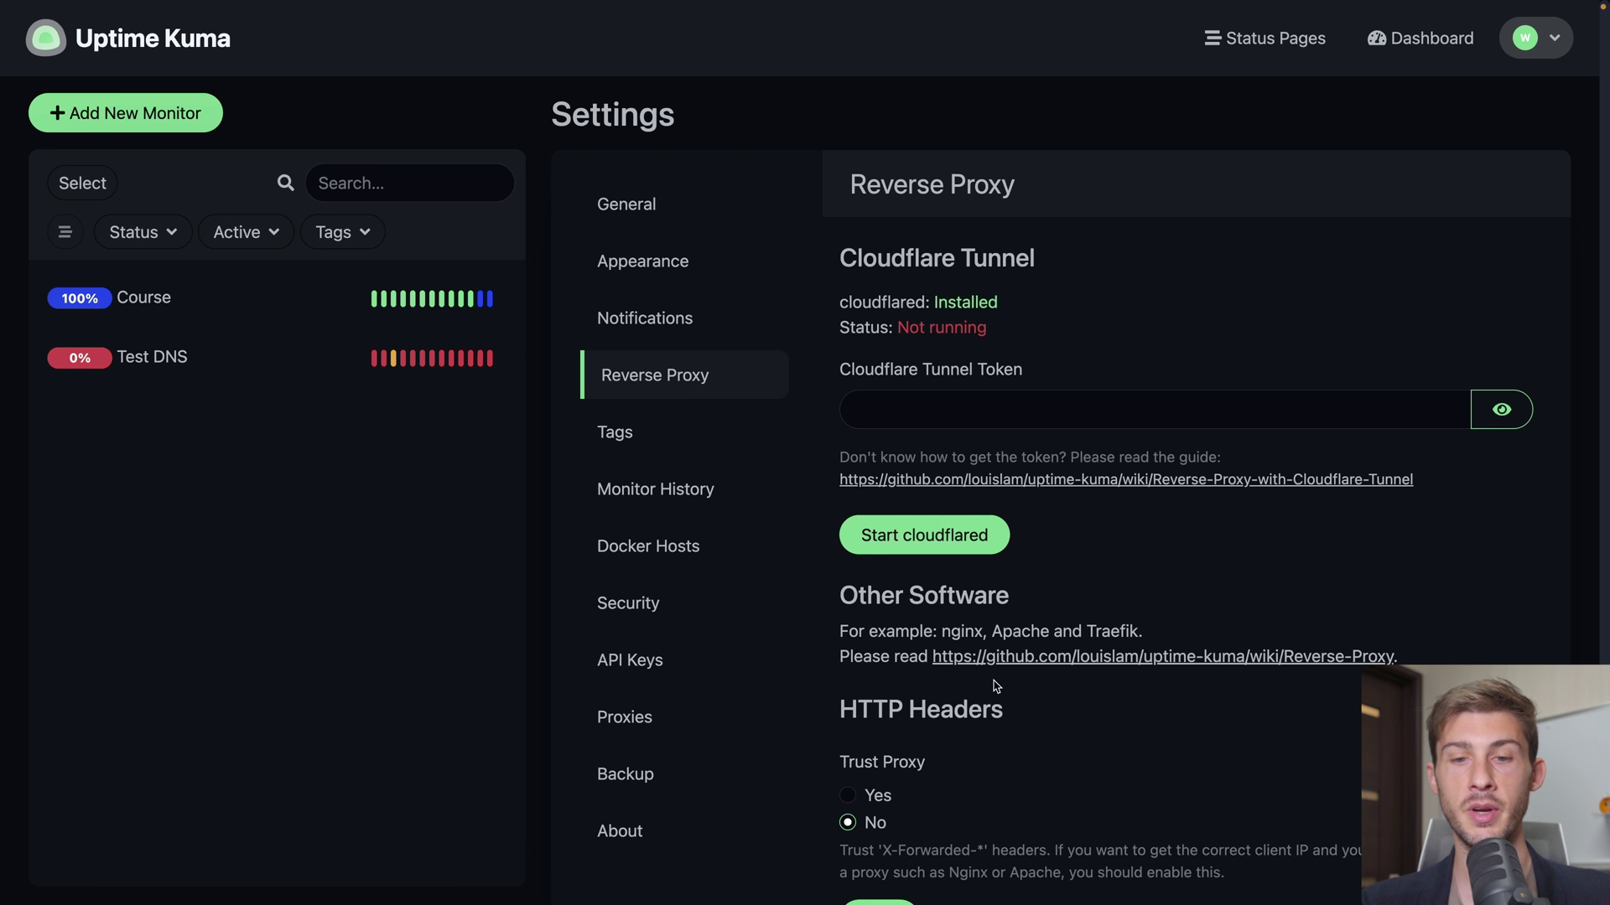
pyautogui.scroll(-1, 997, 687)
pyautogui.scroll(1, 1053, 600)
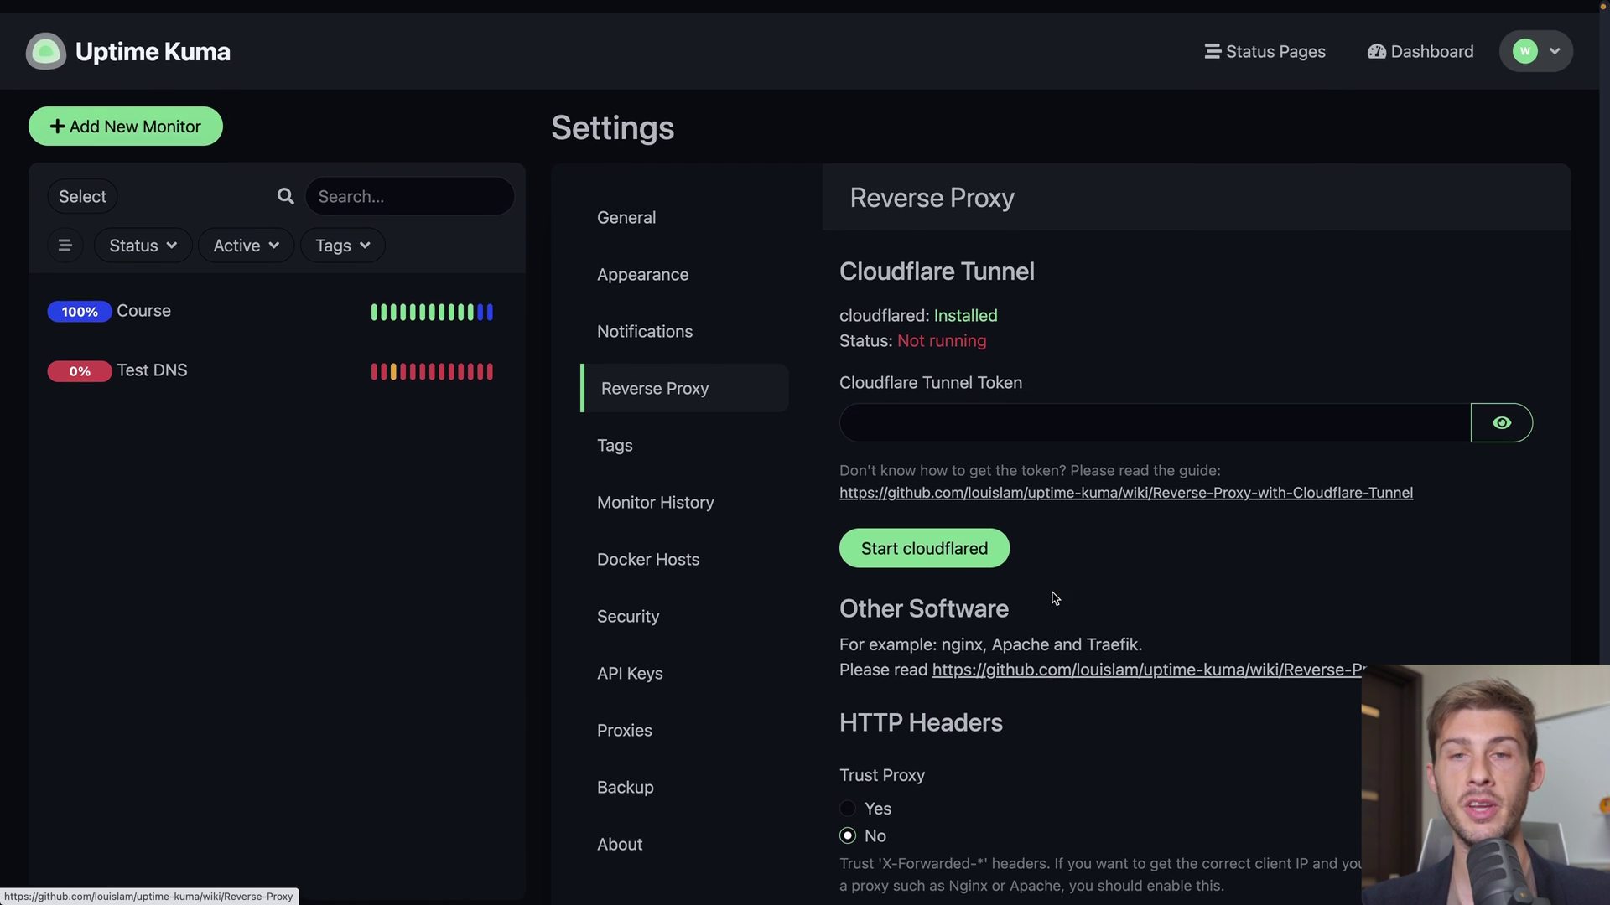